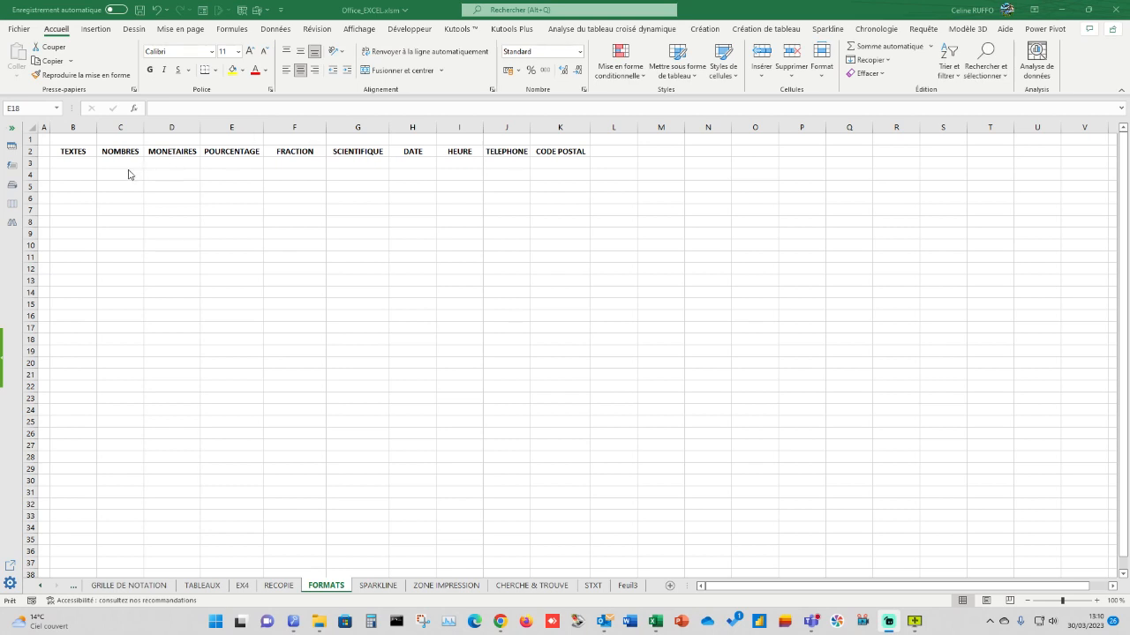
# Enter "texte 1" in cell B3 under the TEXTES heading.
pyautogui.click(67, 161)
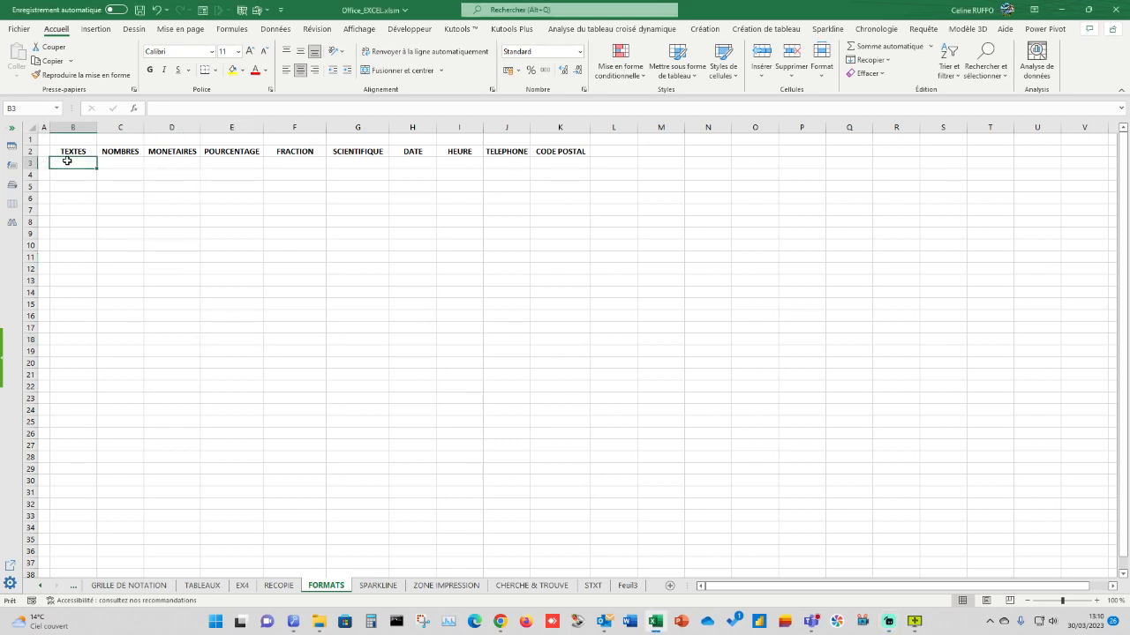
pyautogui.write('texteS')
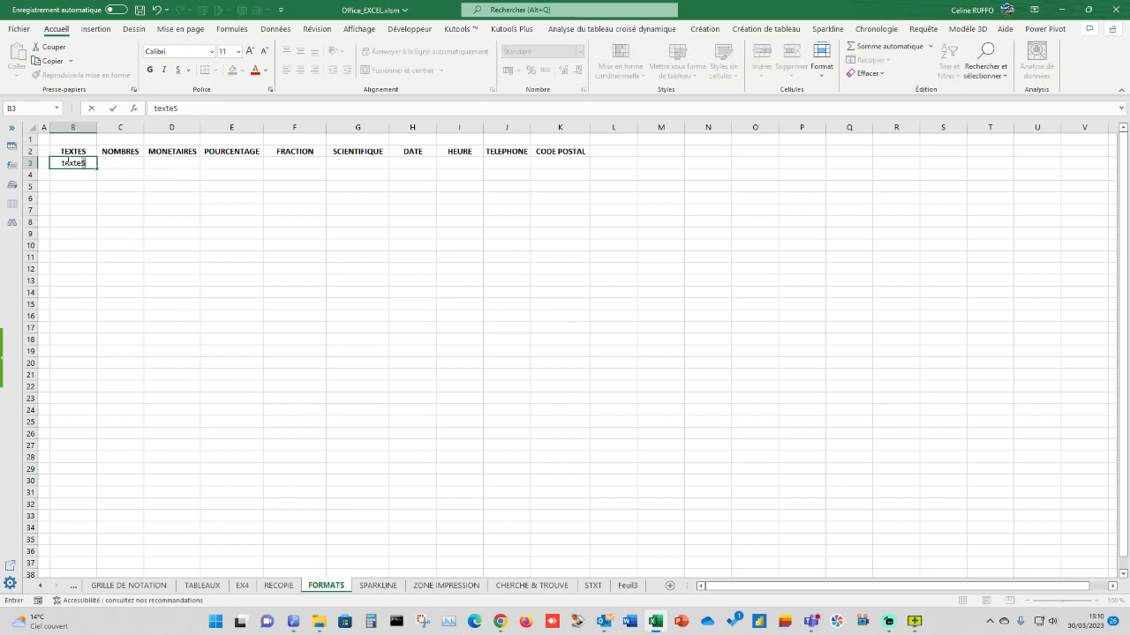
pyautogui.press('BackSpace')
pyautogui.press('Return')
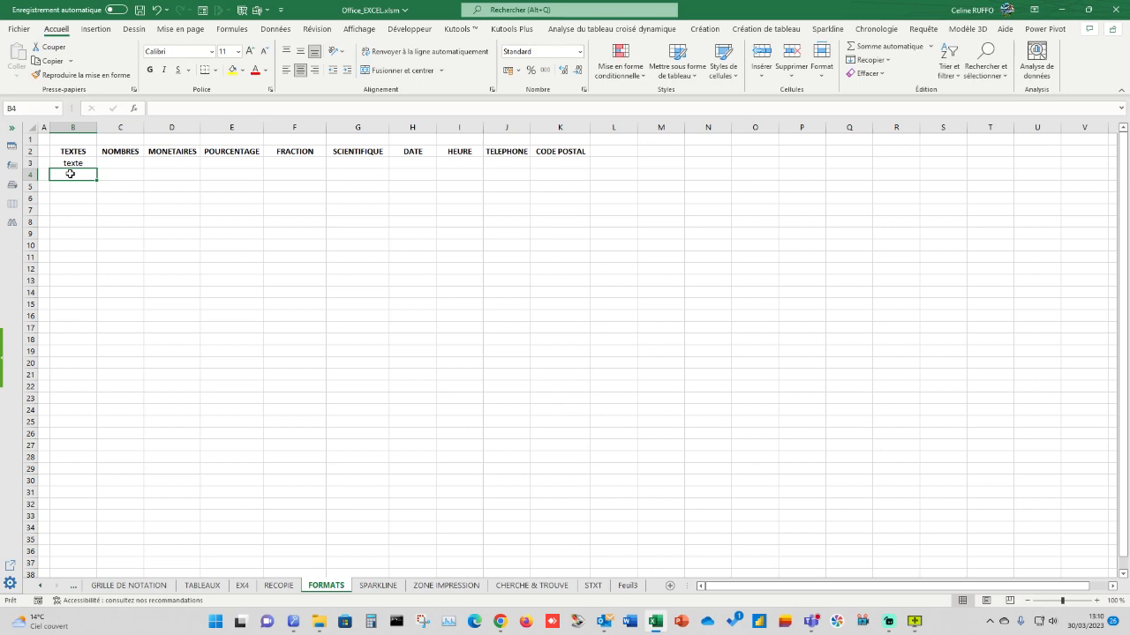
pyautogui.doubleClick(89, 163)
pyautogui.write('1')
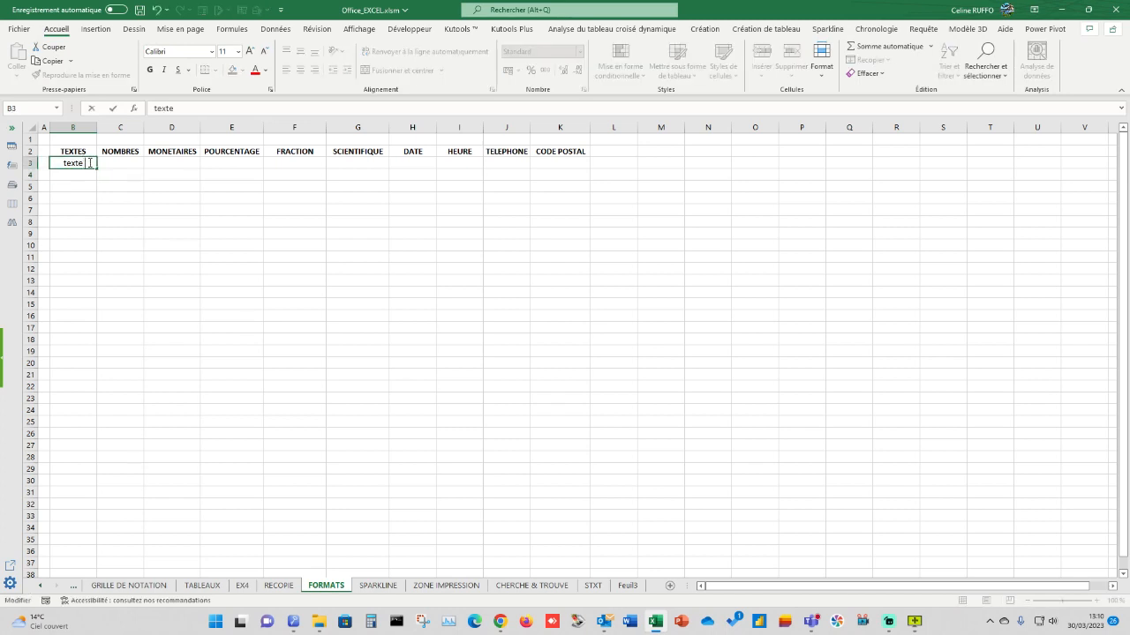
pyautogui.click(69, 175)
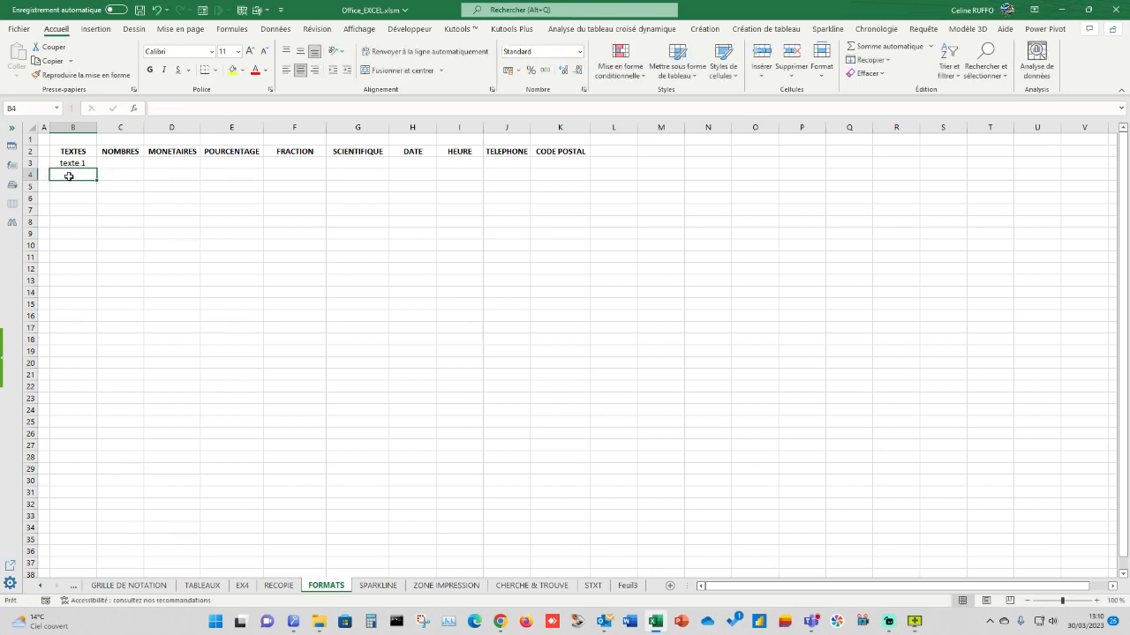
# Extend the numbered text series from B3 down the TEXTES column to row 29.
pyautogui.click(76, 164)
pyautogui.moveTo(97, 169); pyautogui.dragTo(103, 475)
pyautogui.click(227, 374)
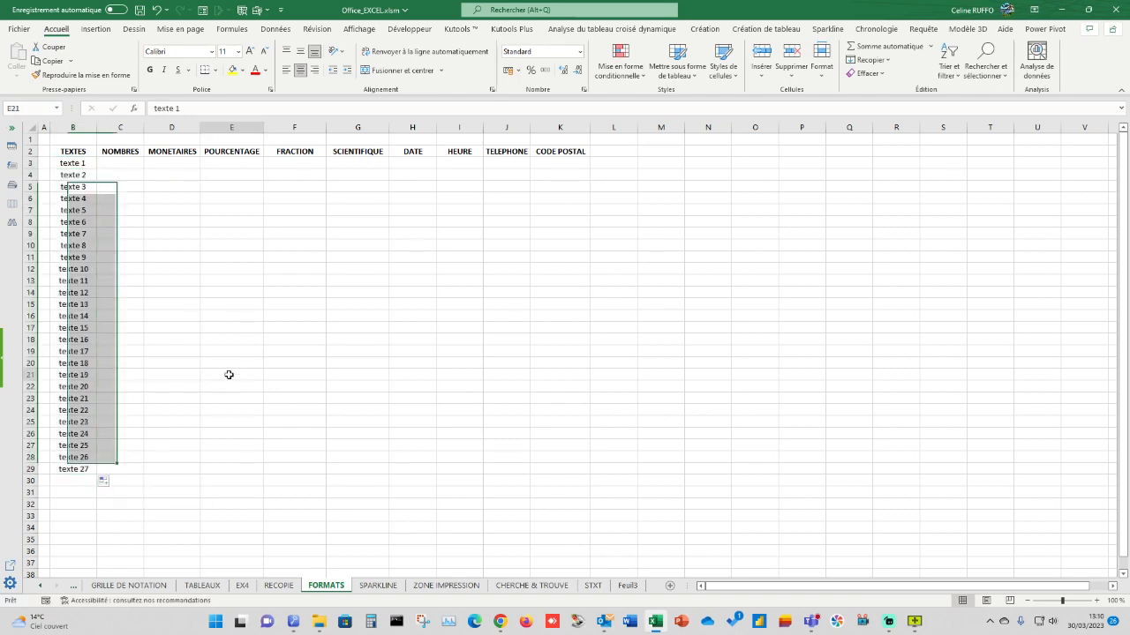
# Enter 30 in C3 and 31 in C4, and extend the series down the NOMBRES column to row 29.
pyautogui.click(121, 164)
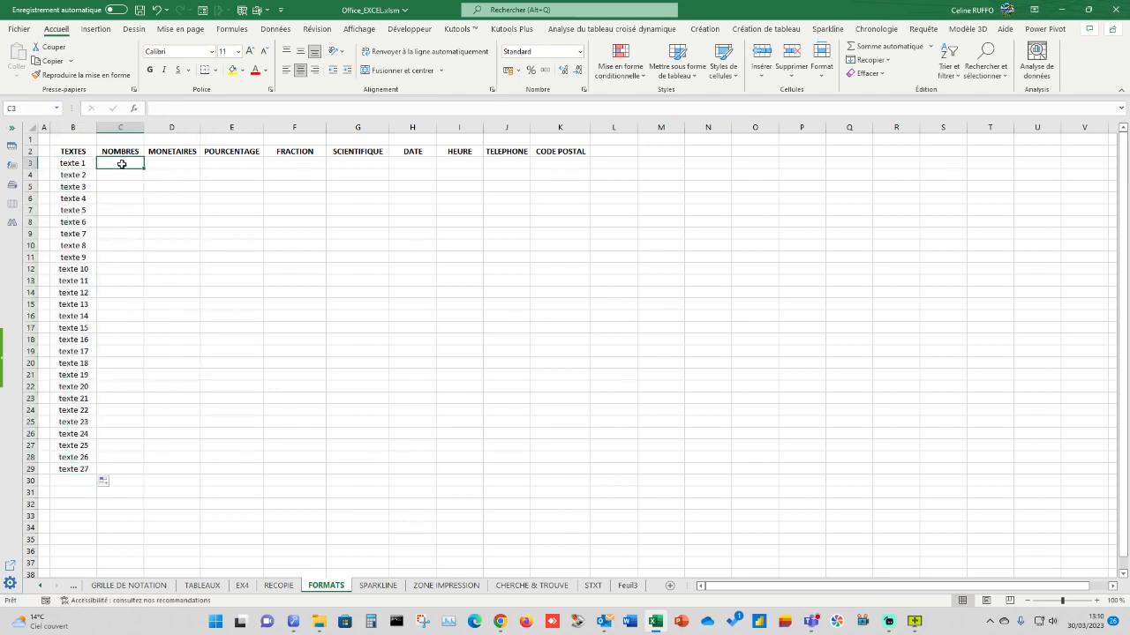
pyautogui.write('1')
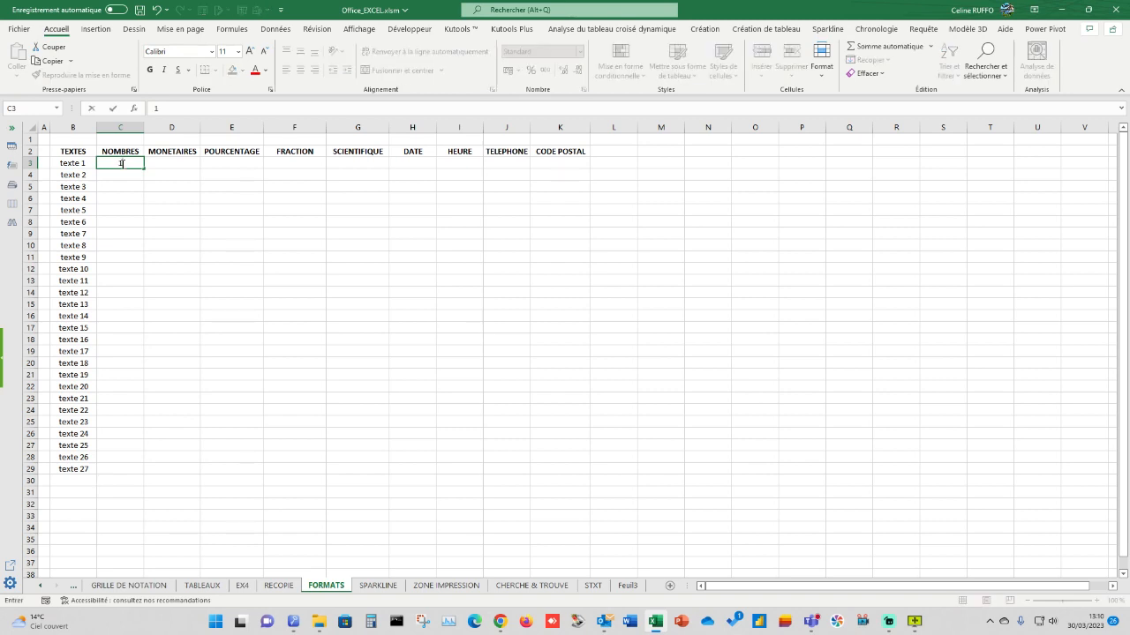
pyautogui.write('0')
pyautogui.press('Return')
pyautogui.click(122, 165)
pyautogui.moveTo(143, 169); pyautogui.dragTo(115, 160)
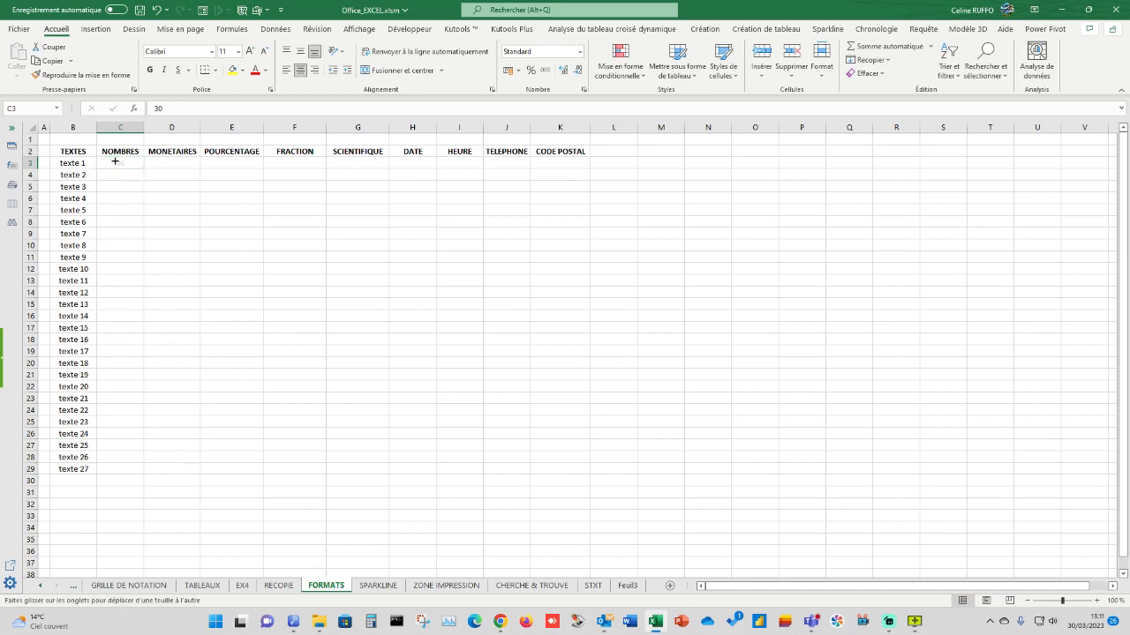
pyautogui.click(118, 177)
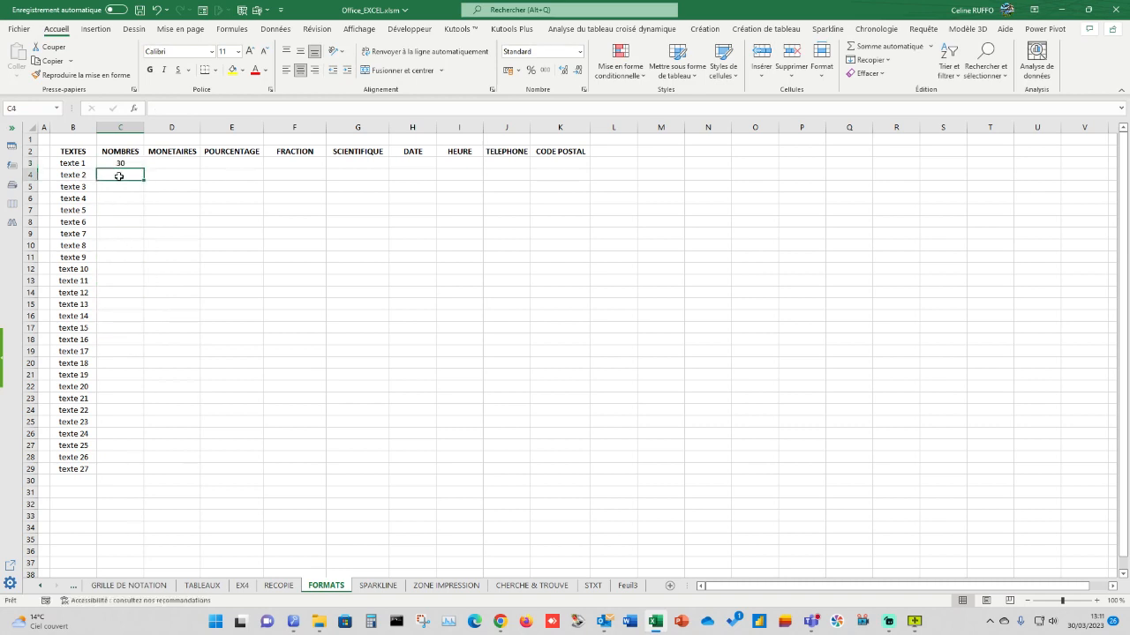
pyautogui.write('31')
pyautogui.moveTo(124, 164); pyautogui.dragTo(147, 470)
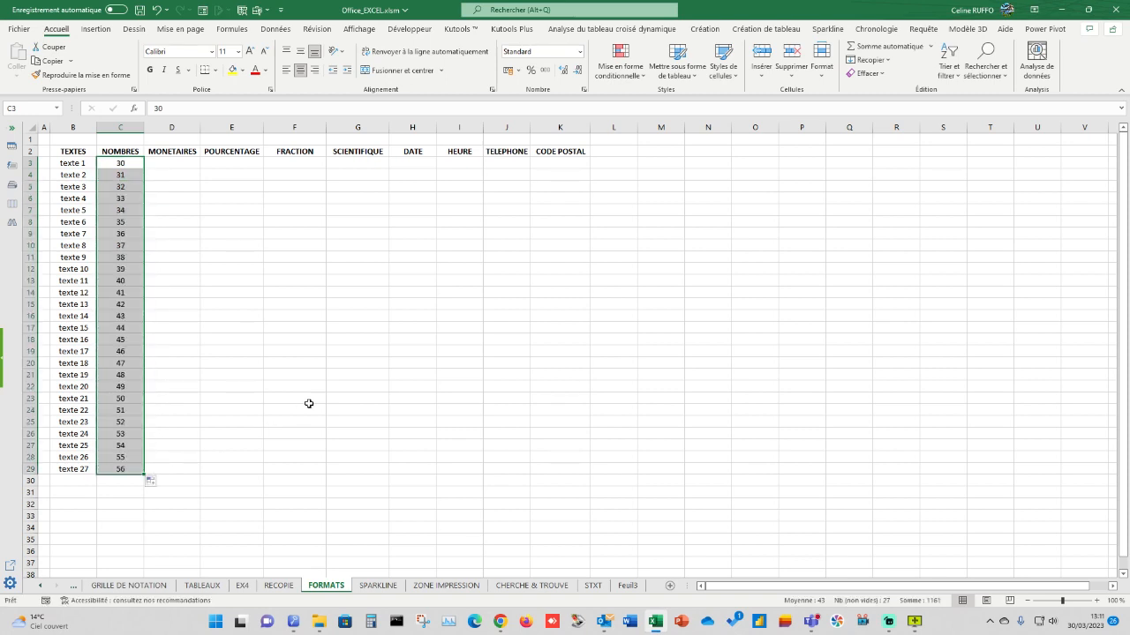
# Enter 25 in D3 and 35 in D4, and extend the series down the MONETAIRES column to row 29.
pyautogui.click(174, 186)
pyautogui.click(168, 159)
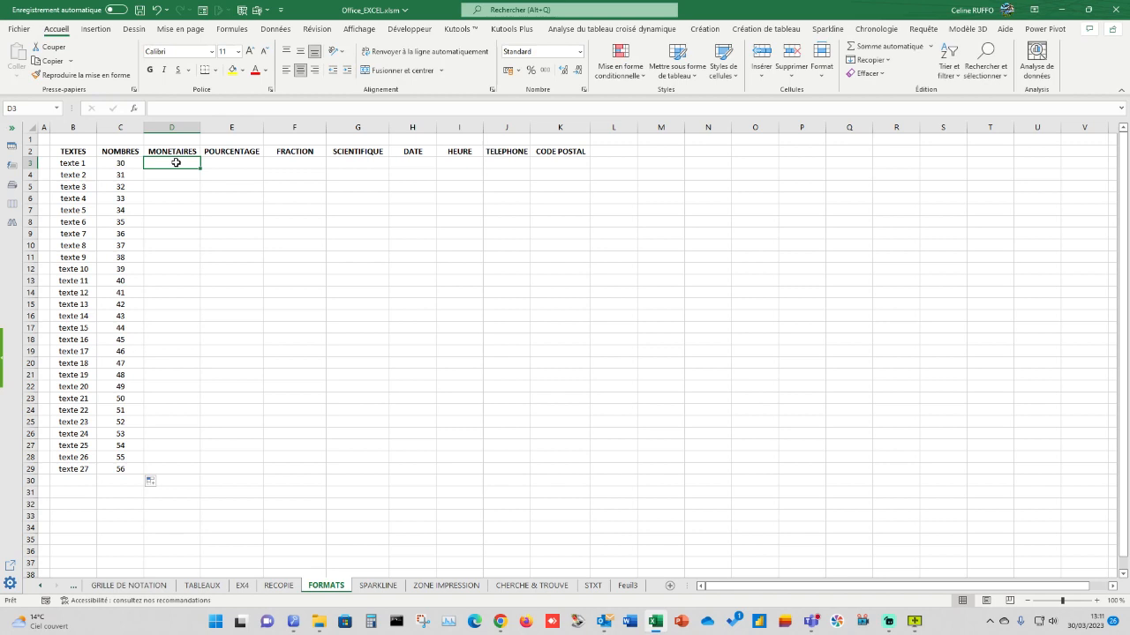
pyautogui.write('25')
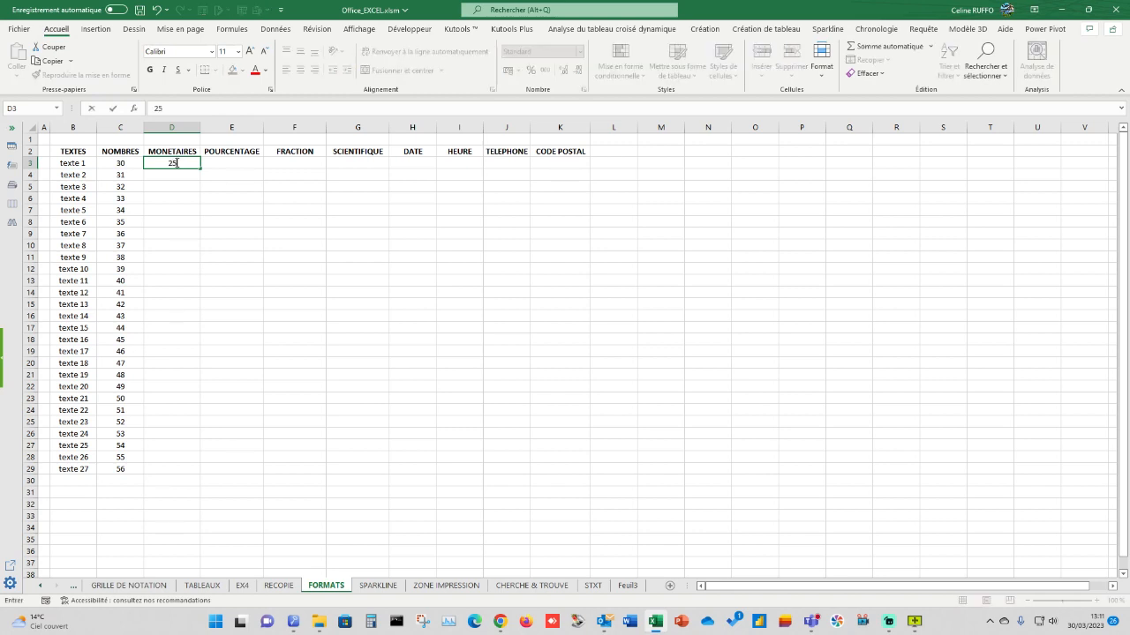
pyautogui.click(181, 174)
pyautogui.write('35')
pyautogui.press('Return')
pyautogui.moveTo(174, 164); pyautogui.dragTo(185, 176)
pyautogui.doubleClick(201, 180)
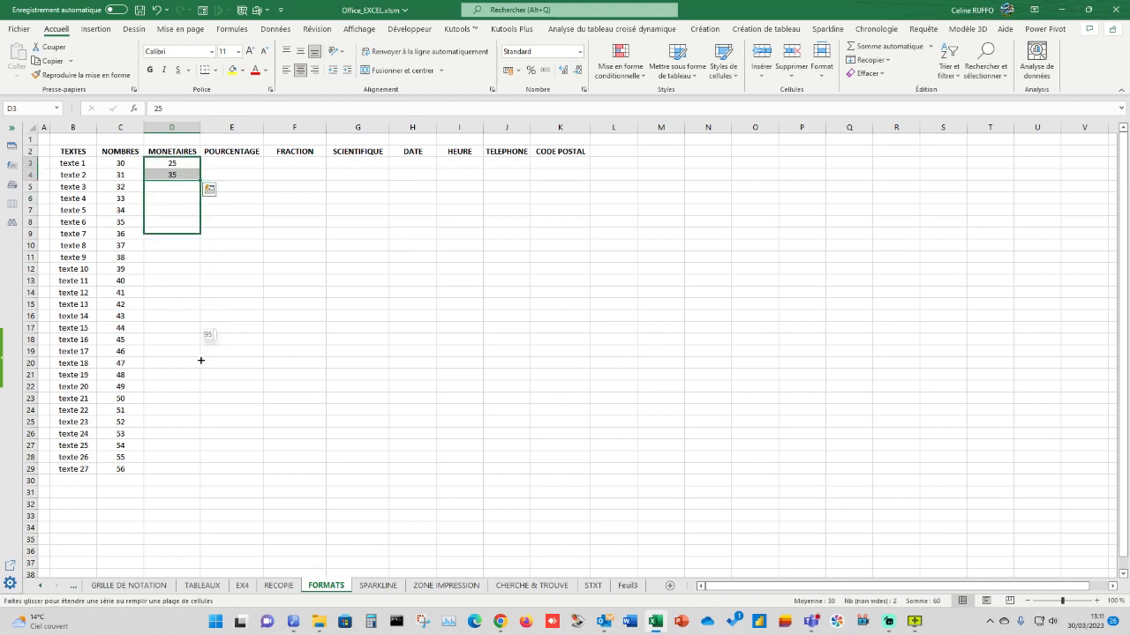
pyautogui.click(411, 270)
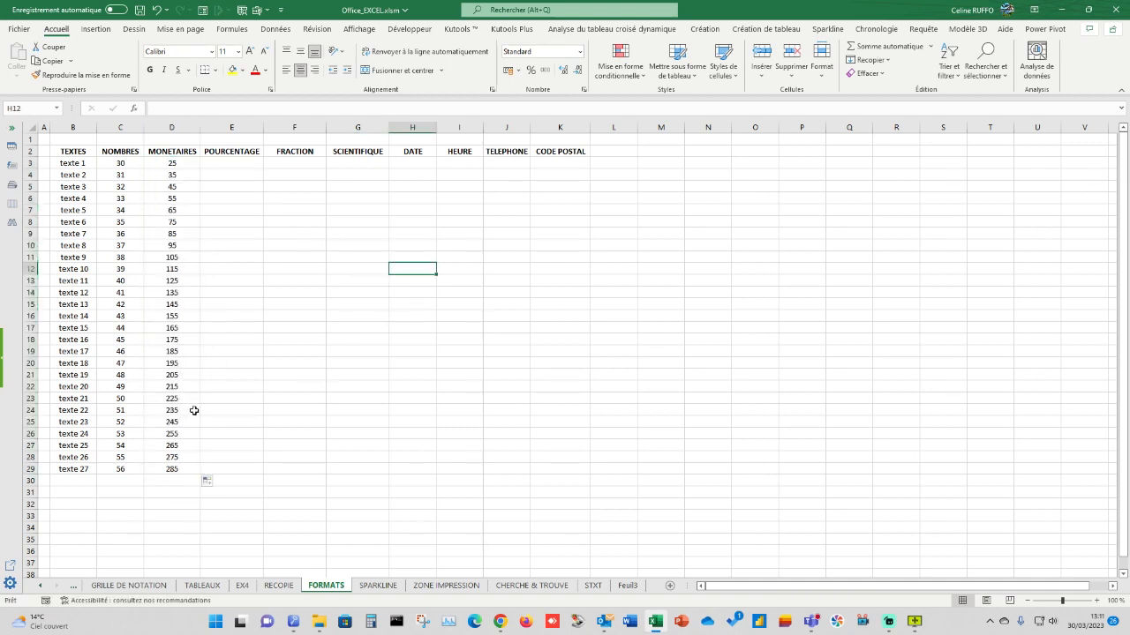
# Enter 0,01 in E3 and fill it down the POURCENTAGE column to row 28.
pyautogui.click(240, 165)
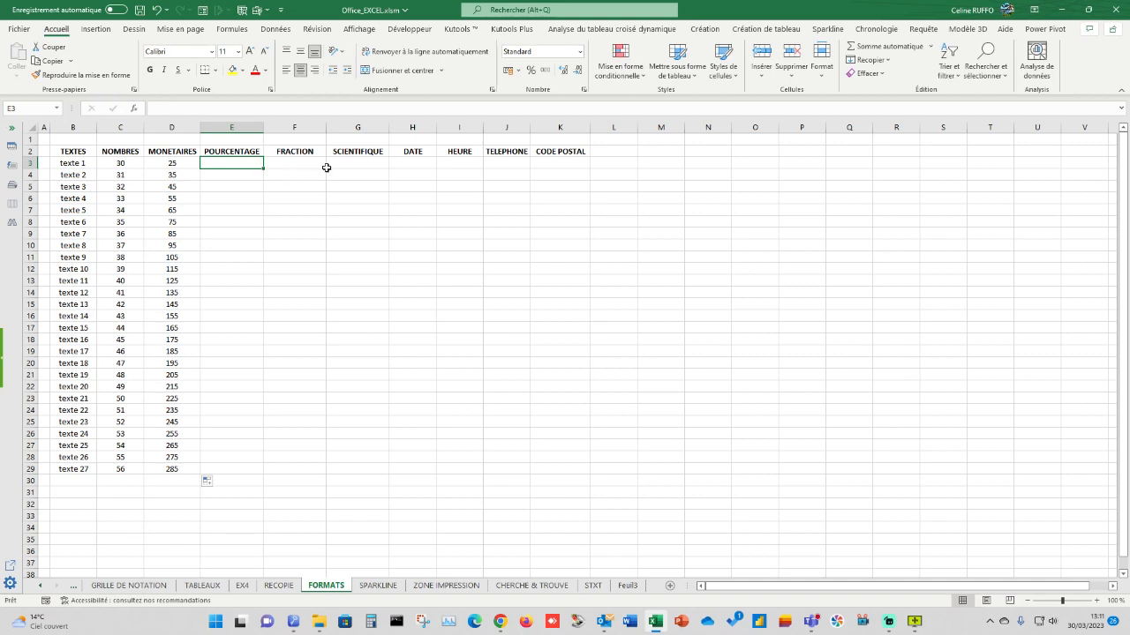
pyautogui.write('0,01')
pyautogui.press('Return')
pyautogui.click(246, 163)
pyautogui.moveTo(263, 169); pyautogui.dragTo(247, 462)
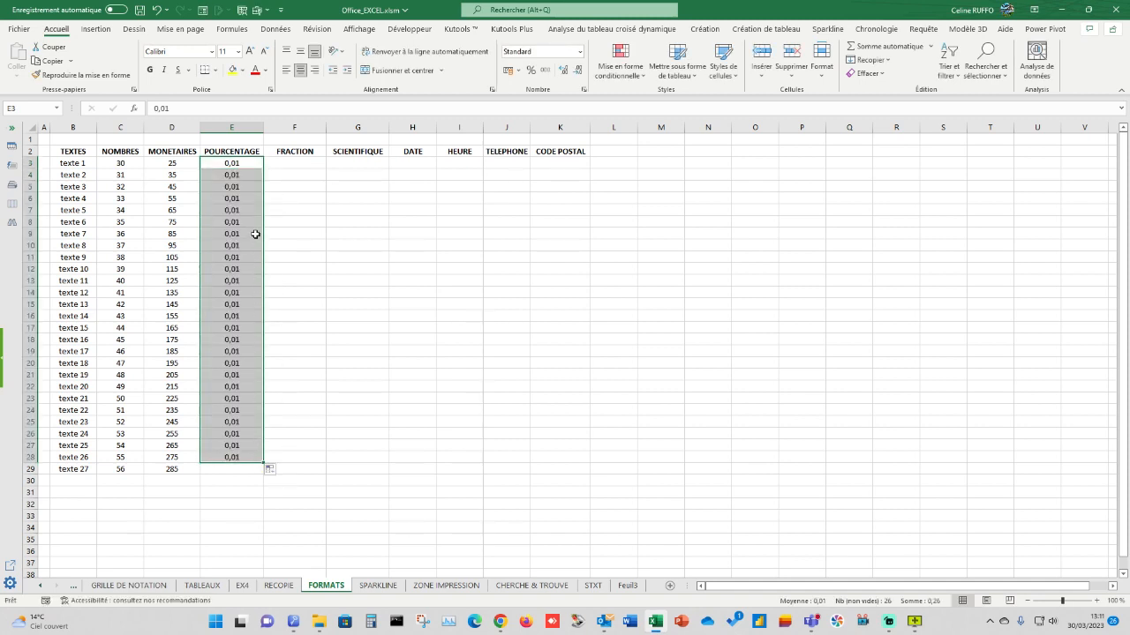
# Try to build an increasing percentage series by entering 0,02 in E4 and filling down from E3 alone.
pyautogui.click(245, 175)
pyautogui.write('0,02')
pyautogui.press('Return')
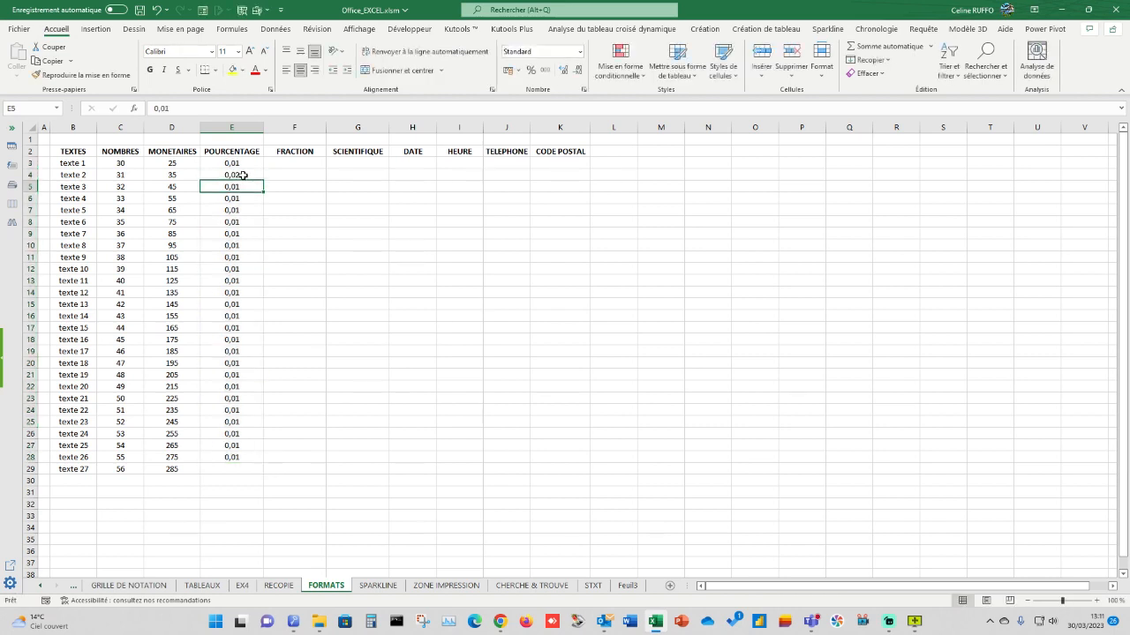
pyautogui.click(249, 163)
pyautogui.moveTo(263, 168); pyautogui.dragTo(265, 348)
# Enter 0,02 in E4 and extend the series based on E3 and E4 down the POURCENTAGE column to row 29.
pyautogui.click(232, 174)
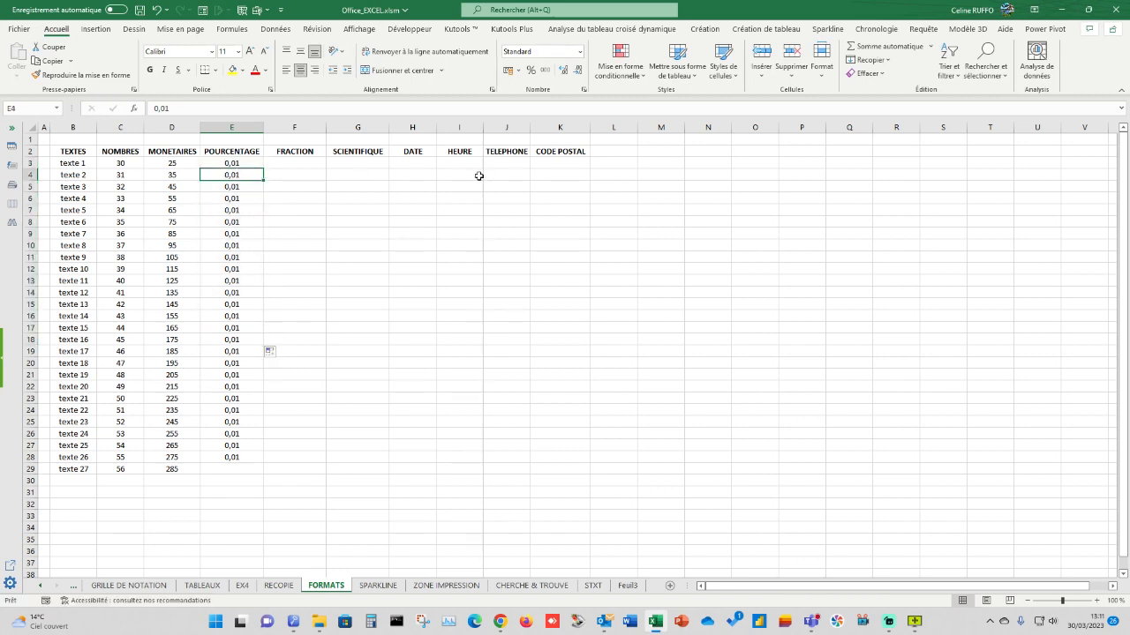
pyautogui.write('0,02')
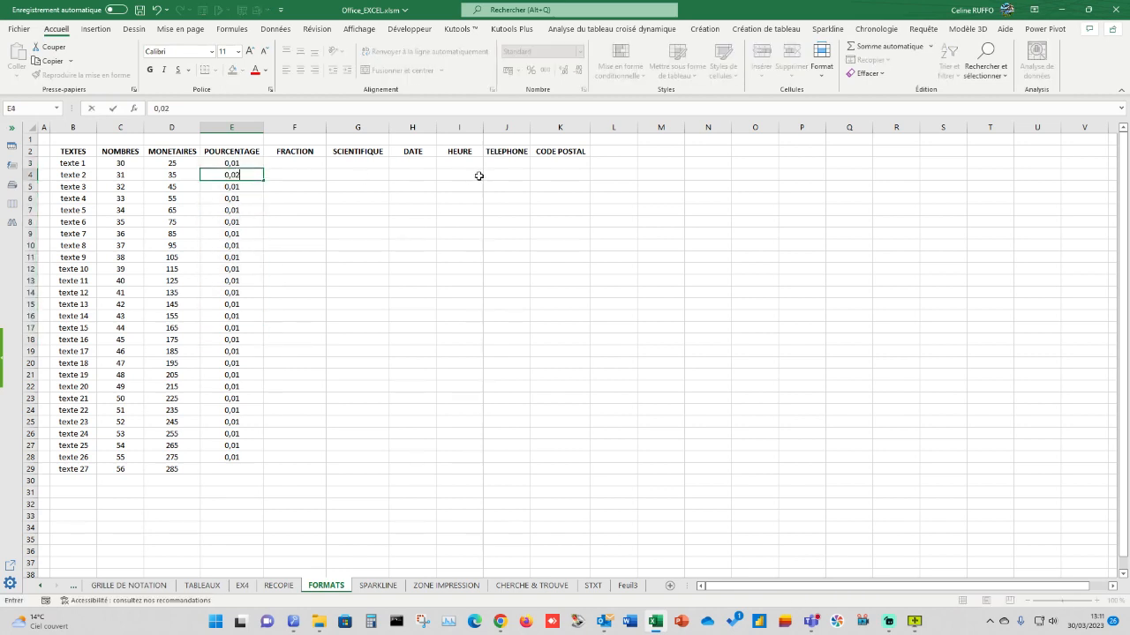
pyautogui.moveTo(253, 161); pyautogui.dragTo(233, 475)
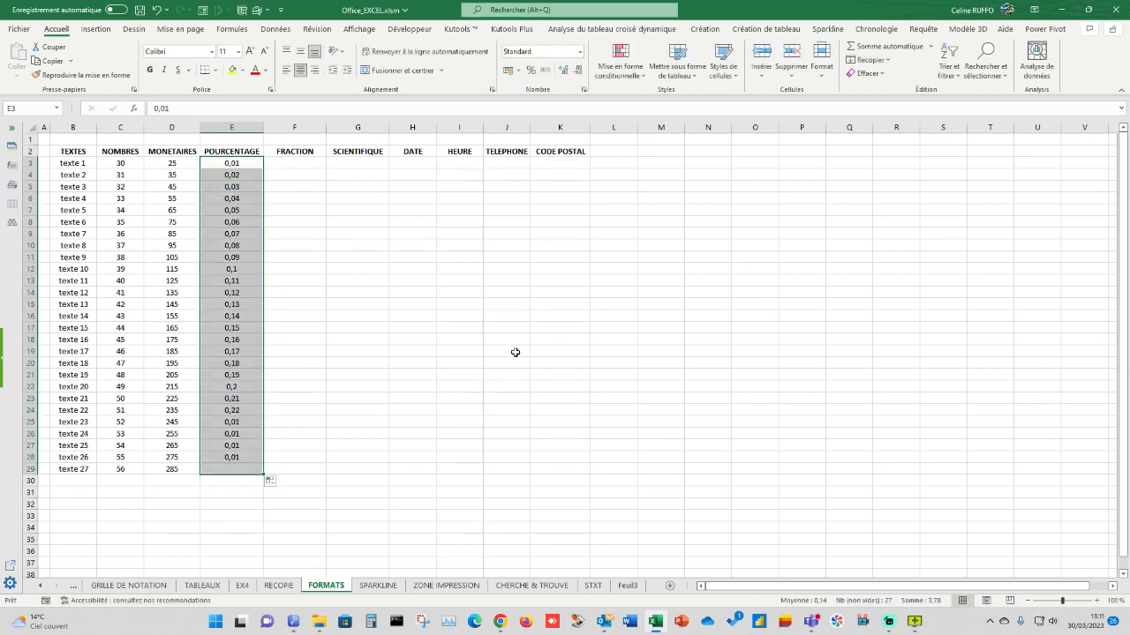
pyautogui.click(509, 330)
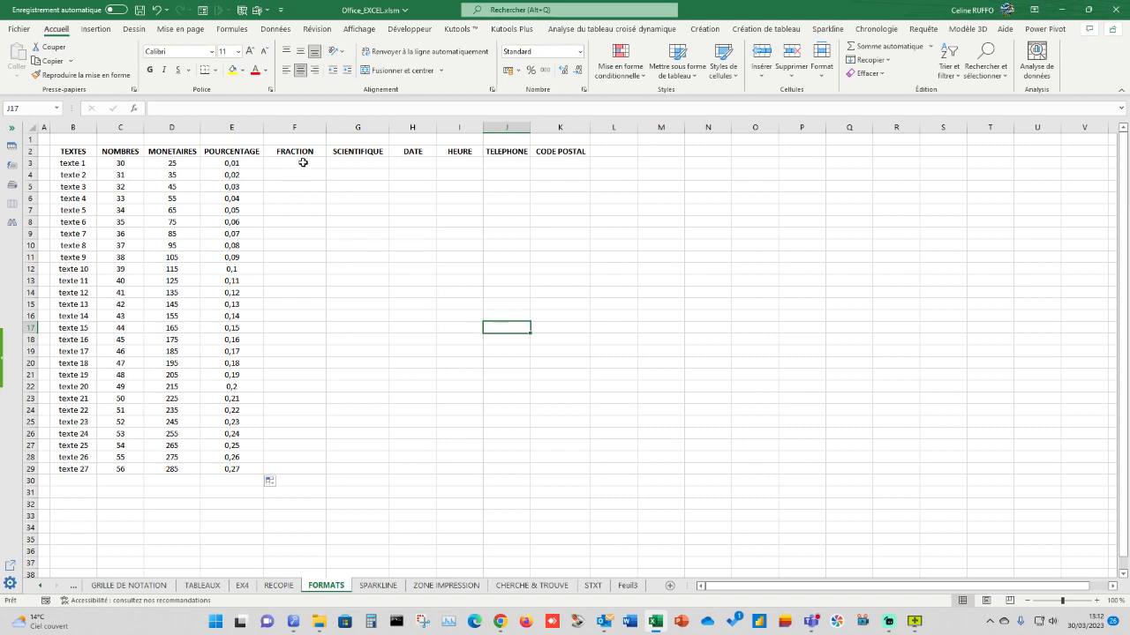
# Apply the Texte number format to the TEXTES values in B3:B29.
pyautogui.click(303, 162)
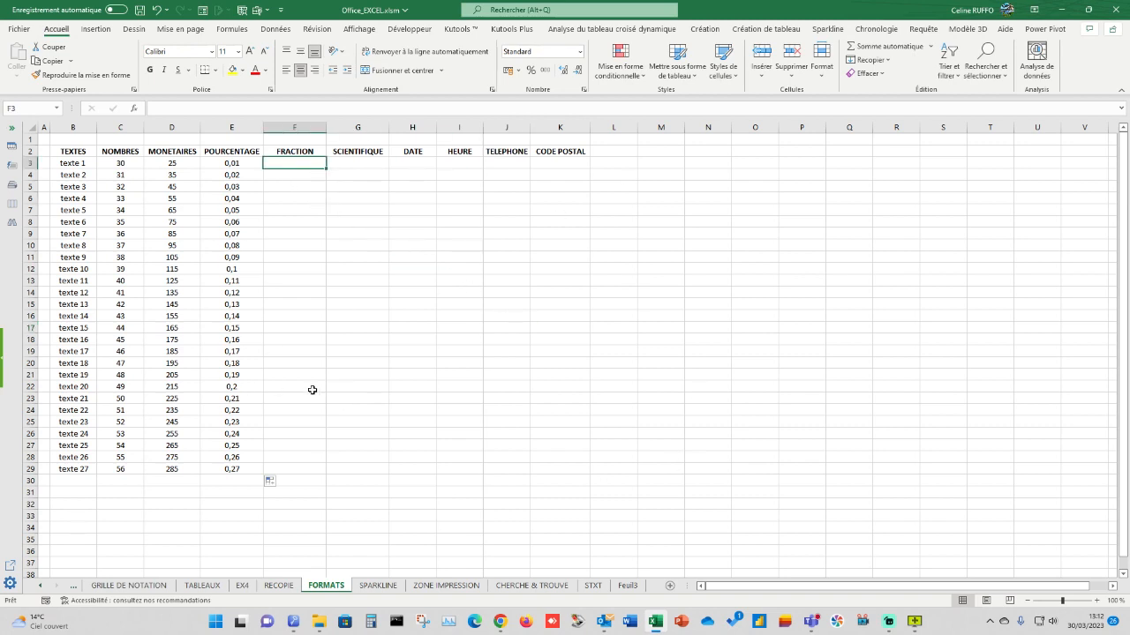
pyautogui.click(74, 163)
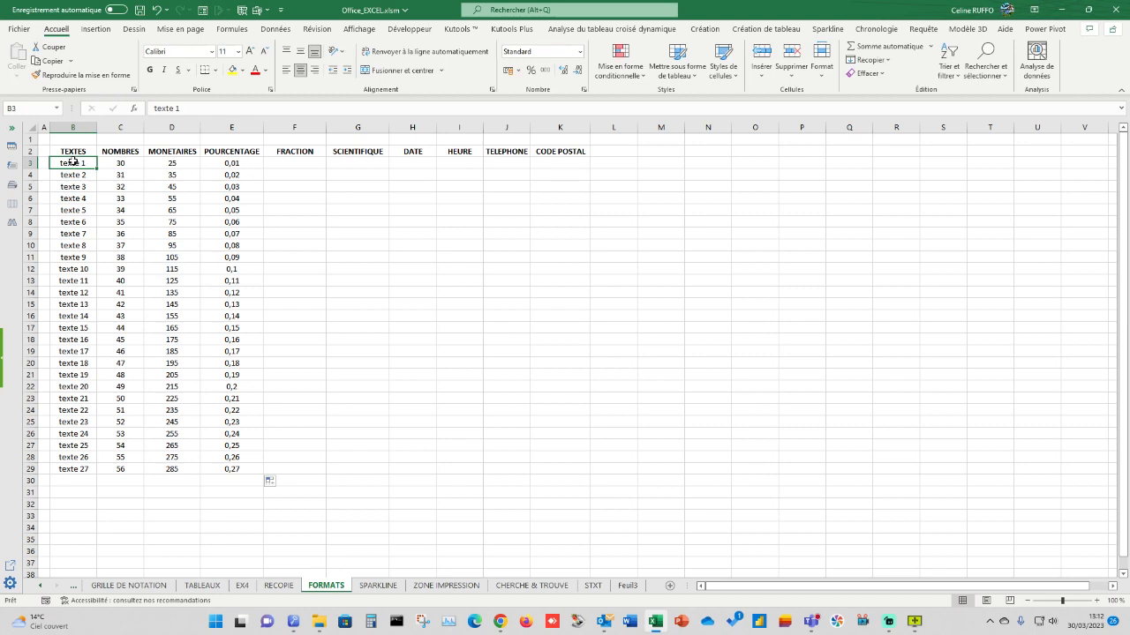
pyautogui.moveTo(76, 164); pyautogui.dragTo(83, 469)
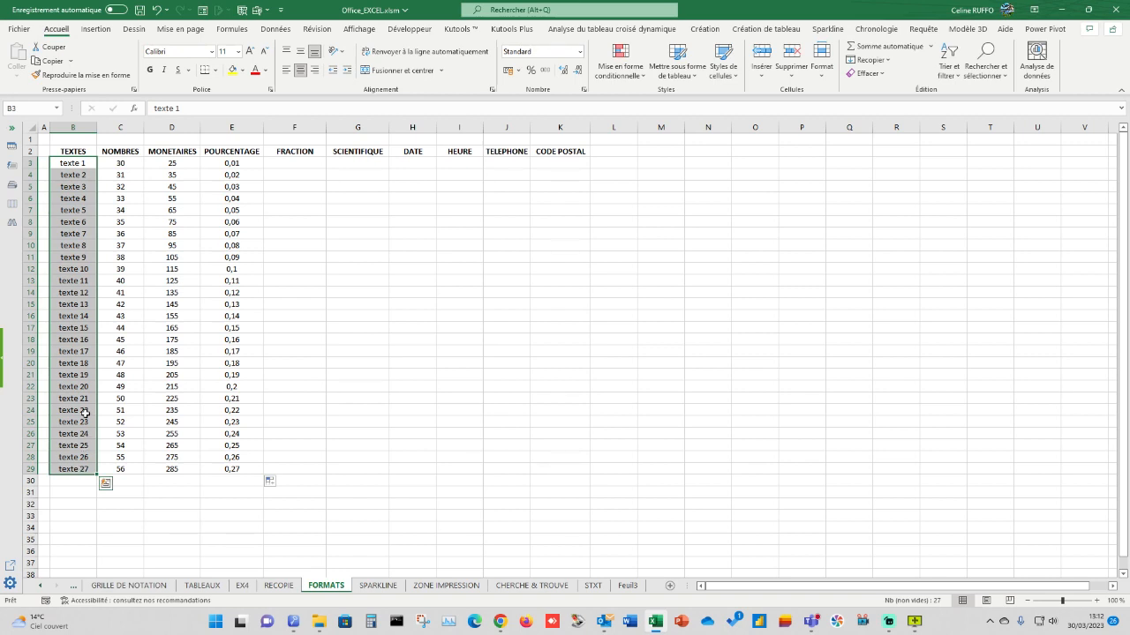
pyautogui.rightClick(84, 413)
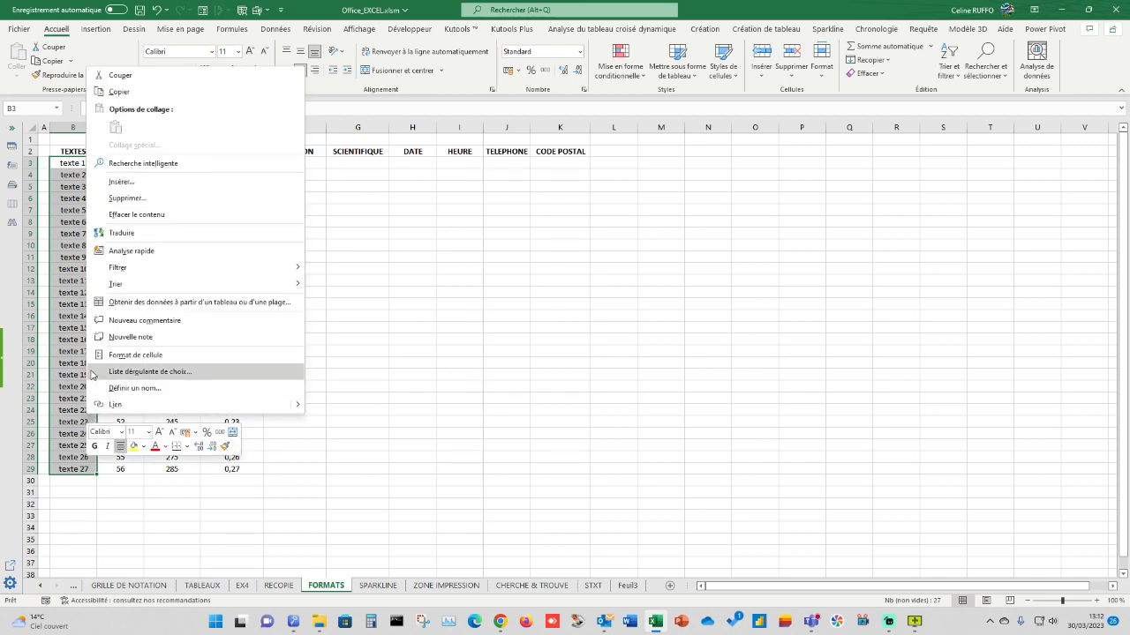
pyautogui.click(136, 357)
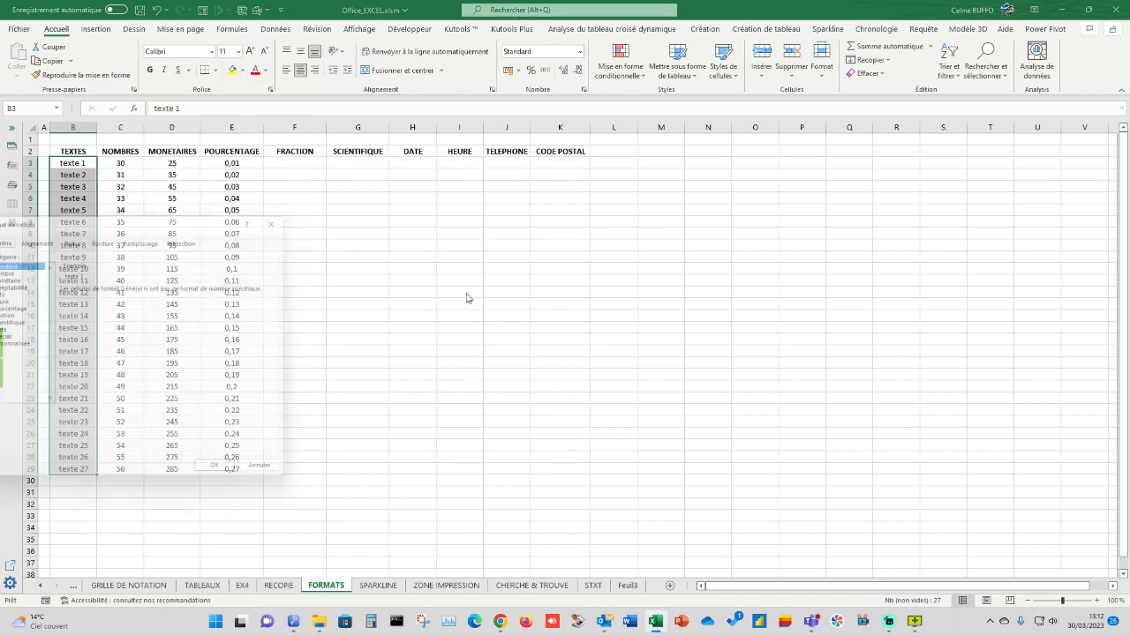
pyautogui.moveTo(156, 217); pyautogui.dragTo(406, 219)
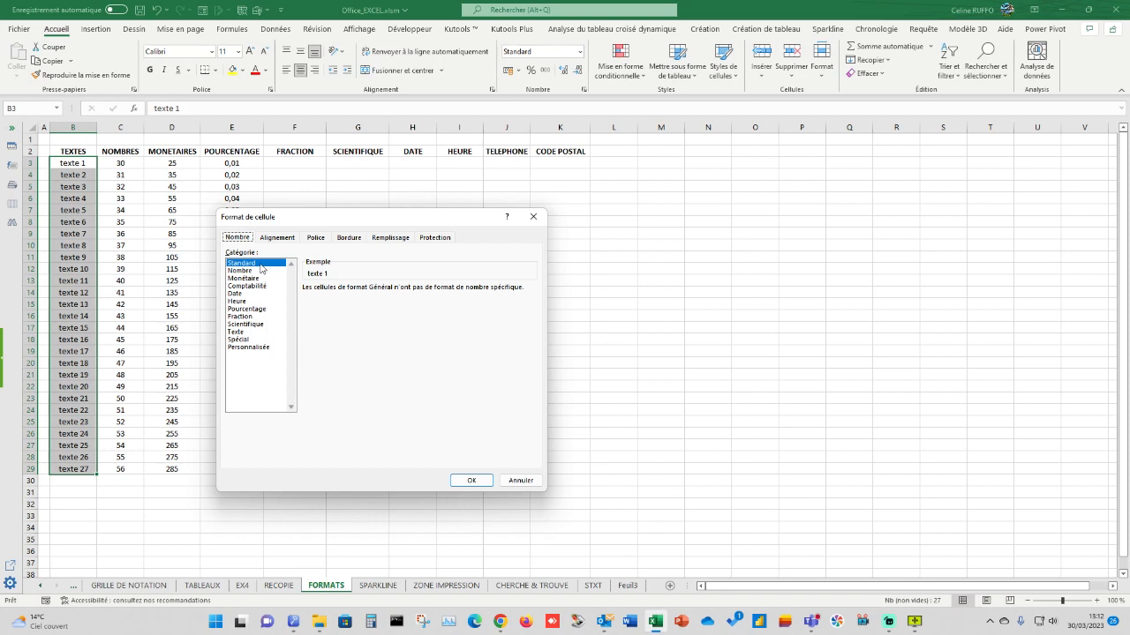
pyautogui.click(234, 332)
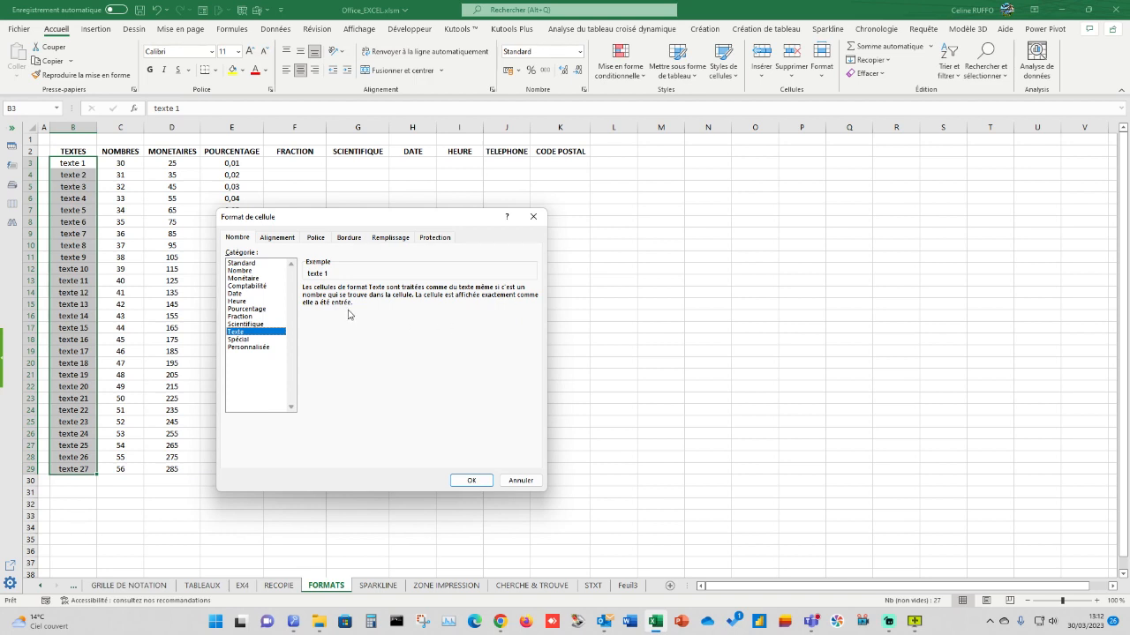
pyautogui.click(470, 481)
# Test the Texte format by entering 000 in B3, and read the cell's error indicator message.
pyautogui.click(70, 168)
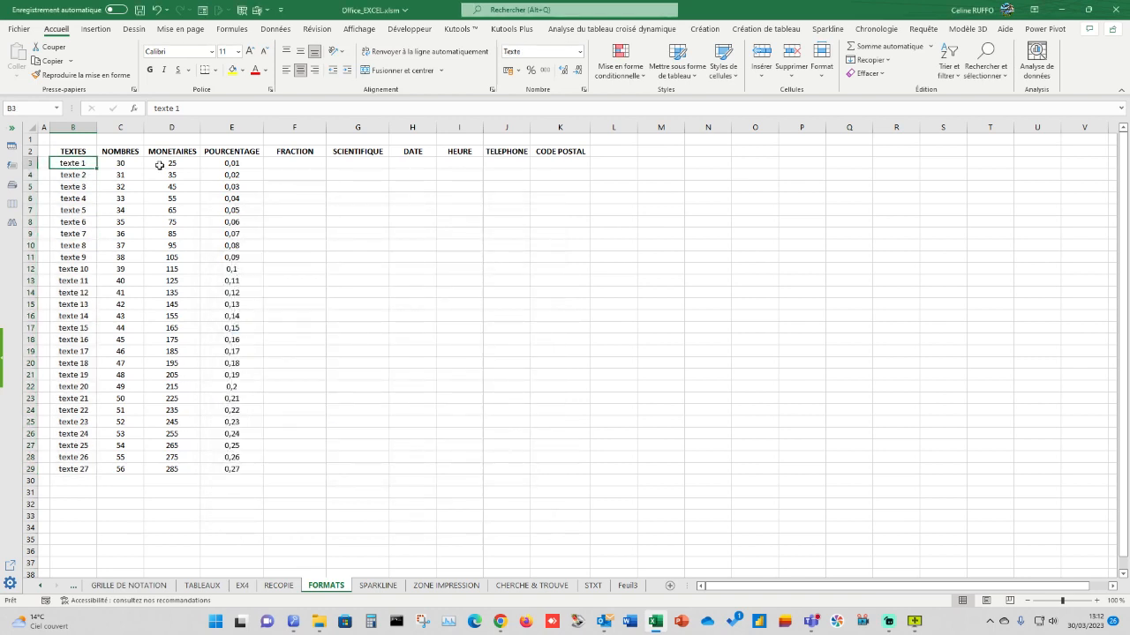
pyautogui.write('000')
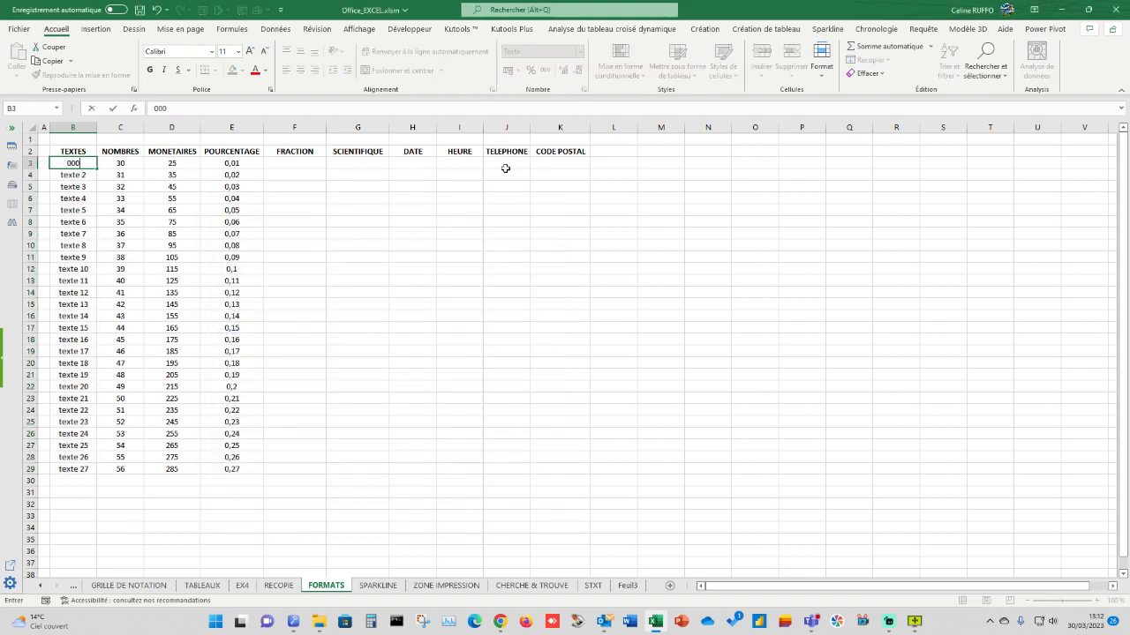
pyautogui.click(454, 246)
pyautogui.click(266, 213)
pyautogui.click(74, 163)
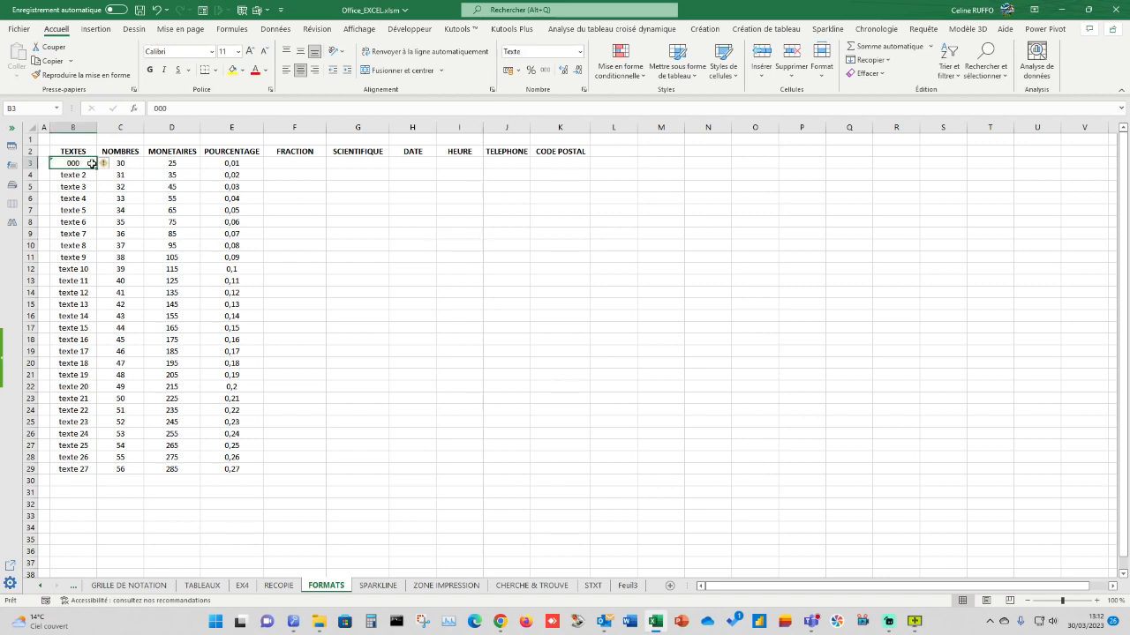
pyautogui.moveTo(109, 167)
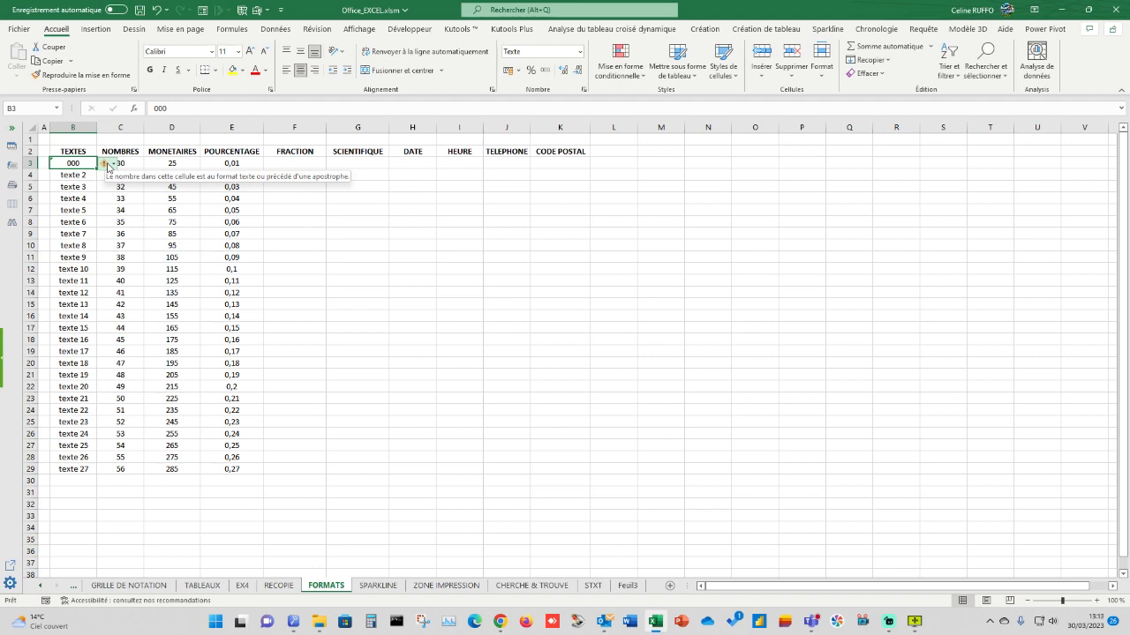
# Restore "texte 1" in B3 by filling the series upward from B4.
pyautogui.click(80, 177)
pyautogui.moveTo(96, 181)
pyautogui.mouseDown()
pyautogui.moveTo(98, 163)
pyautogui.moveTo(111, 182)
pyautogui.mouseUp()
pyautogui.click(556, 270)
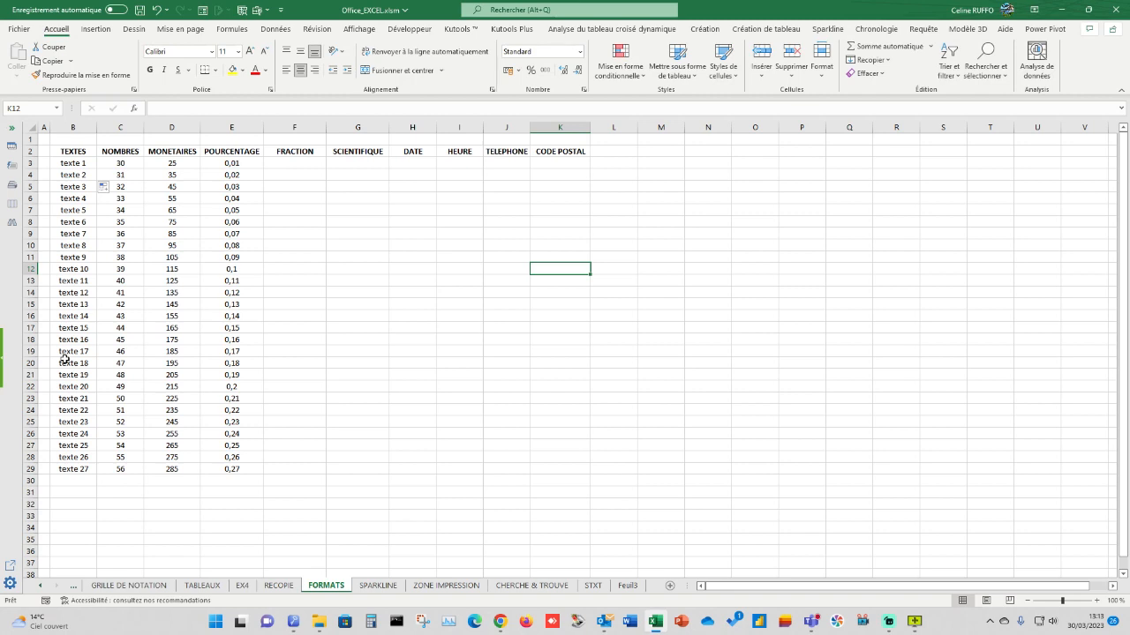
# Apply the Nombre format with four decimals to the NOMBRES values in C3:C29.
pyautogui.click(125, 163)
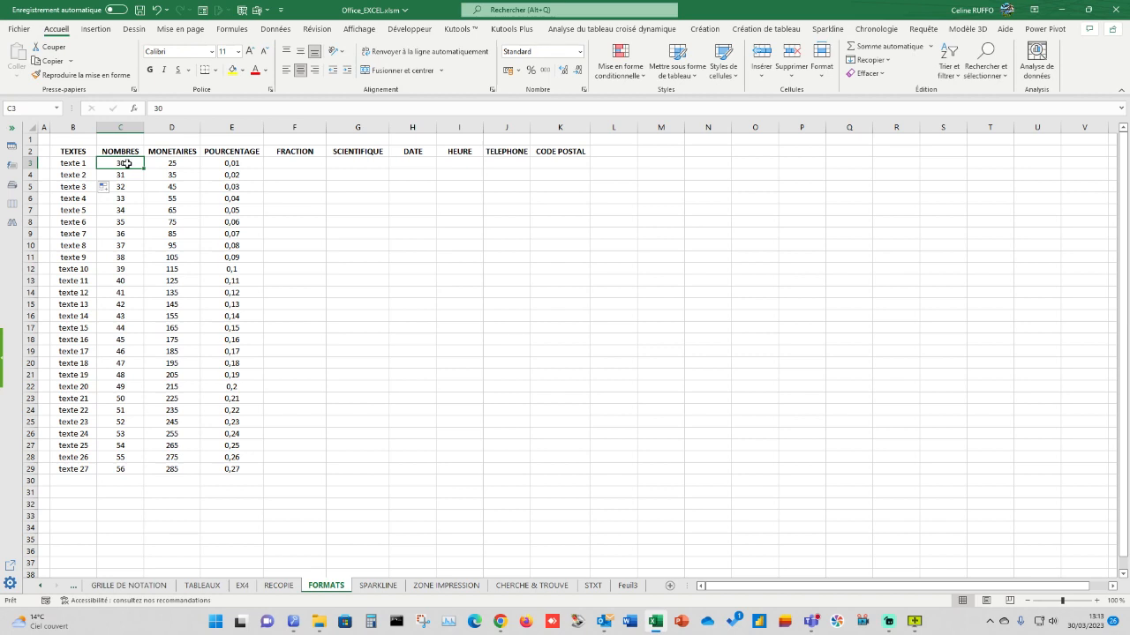
pyautogui.moveTo(137, 163); pyautogui.dragTo(128, 477)
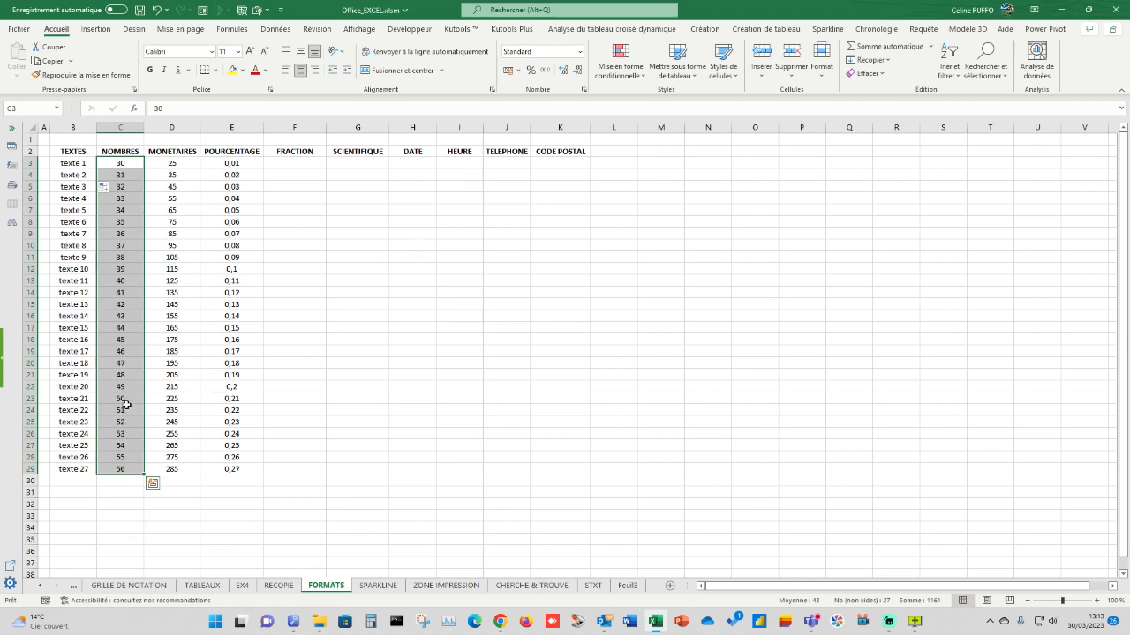
pyautogui.rightClick(128, 250)
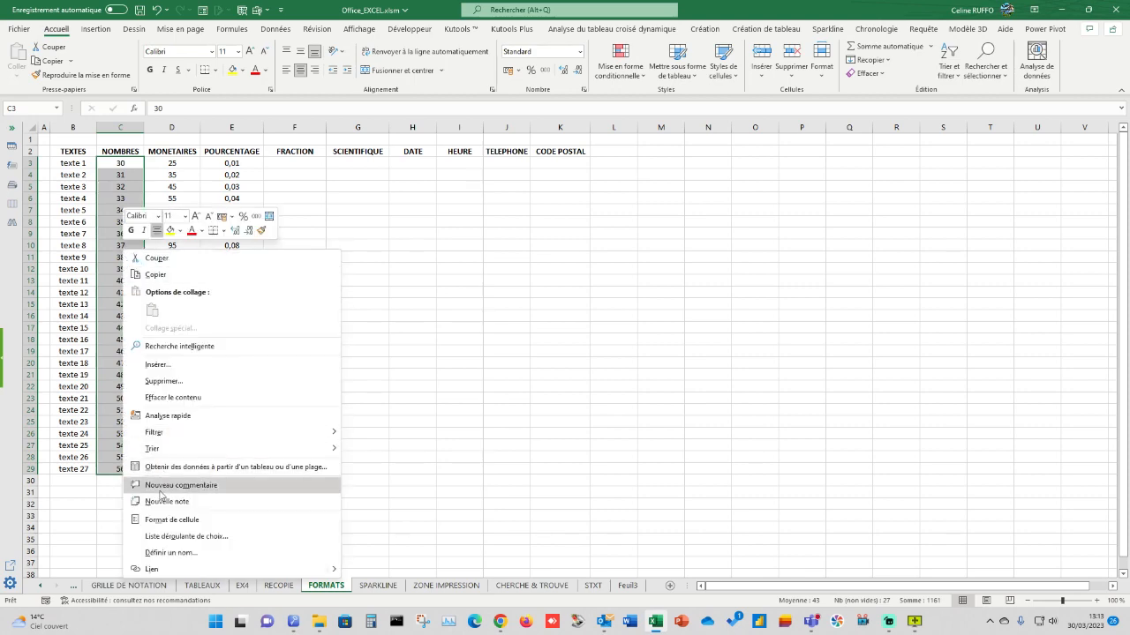
pyautogui.click(161, 519)
pyautogui.moveTo(190, 331); pyautogui.dragTo(456, 241)
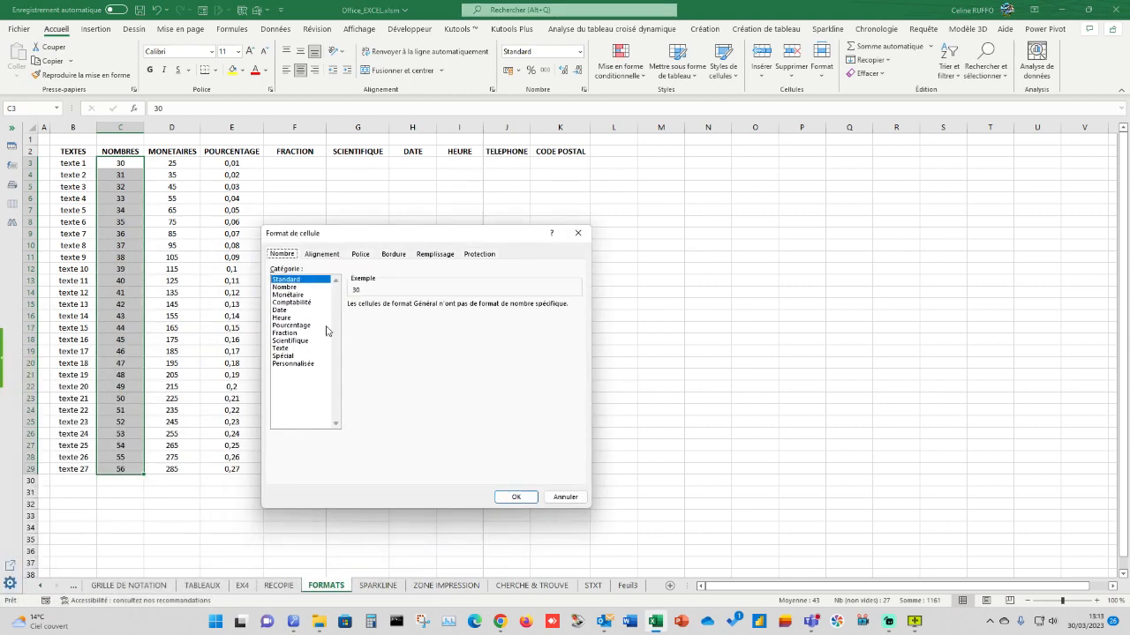
pyautogui.click(285, 287)
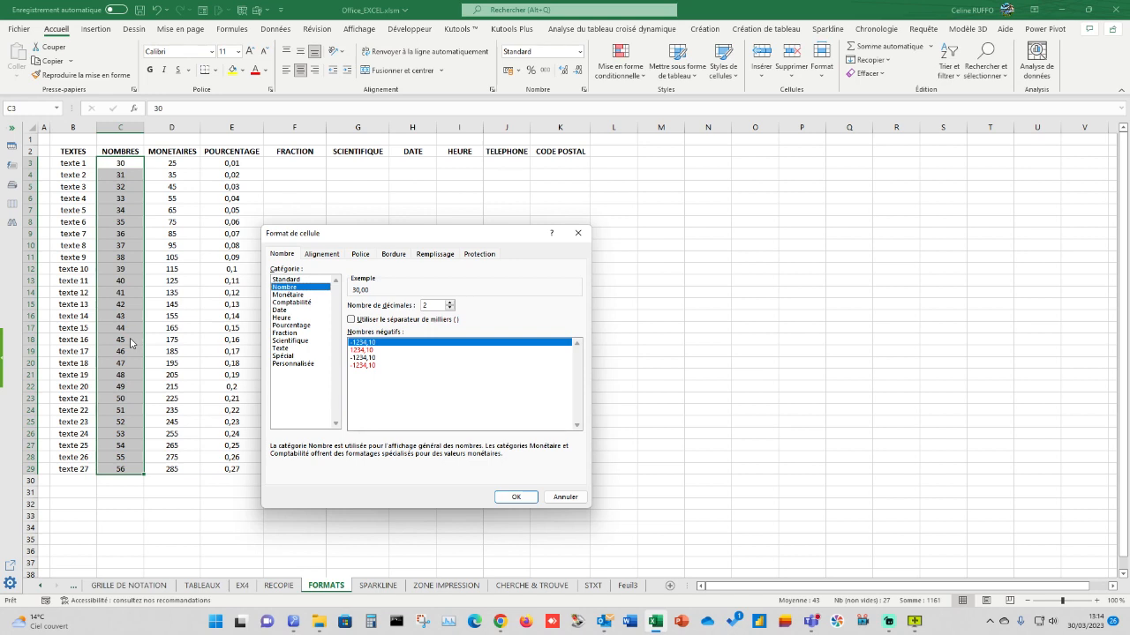
pyautogui.click(450, 302)
pyautogui.click(450, 303)
pyautogui.click(514, 497)
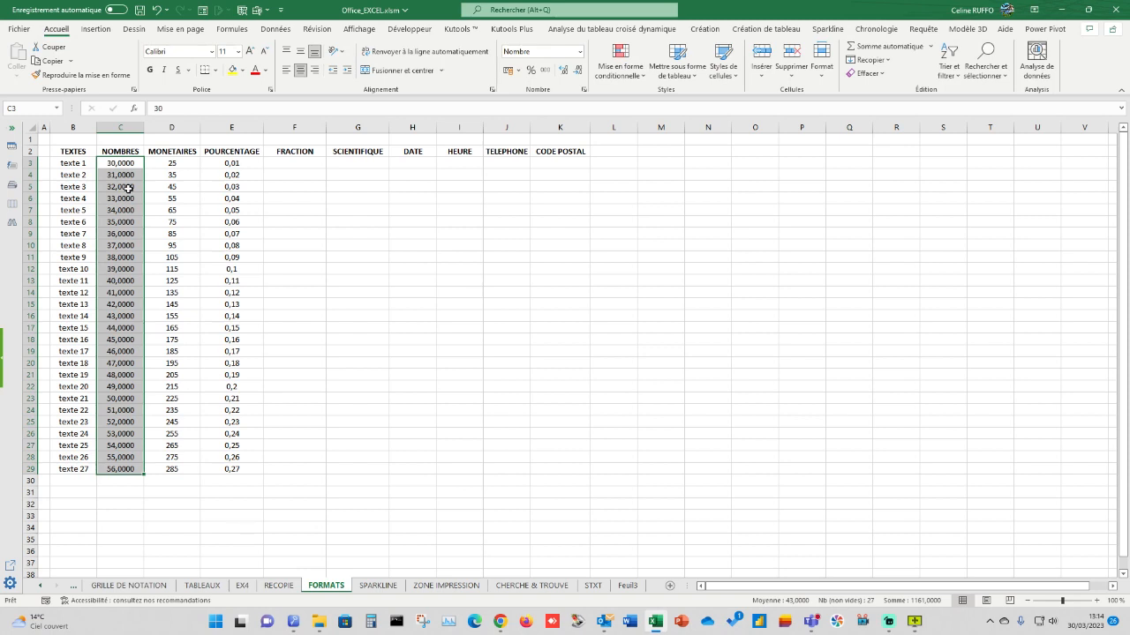
# Review the Nombre category's options for the NOMBRES values in the cell format dialog, leaving them unmodified.
pyautogui.rightClick(117, 226)
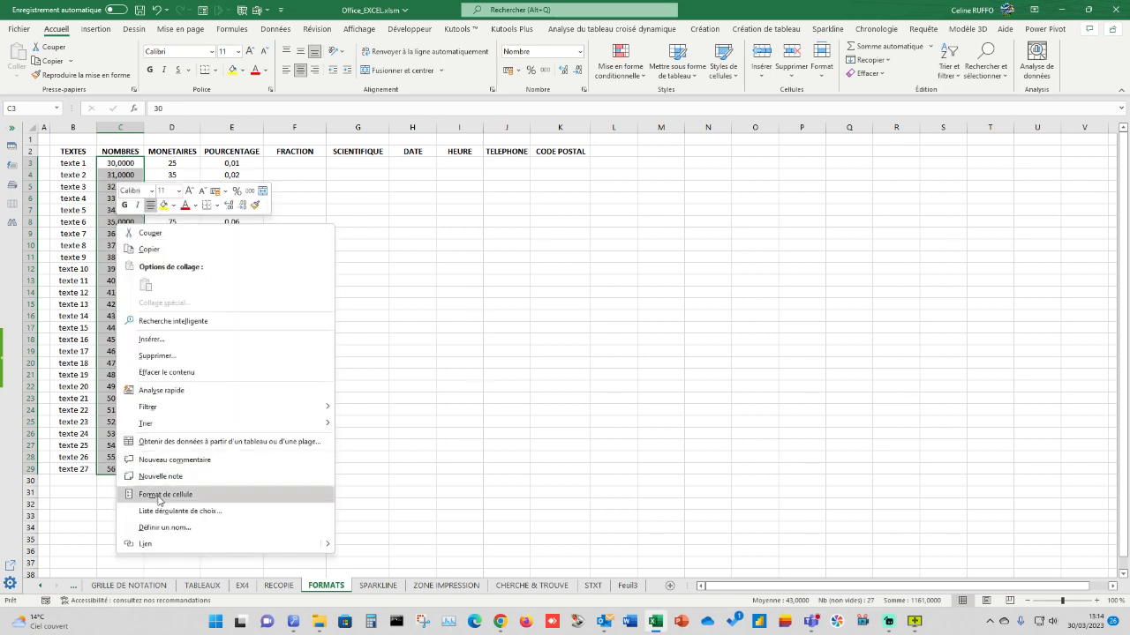
pyautogui.click(582, 51)
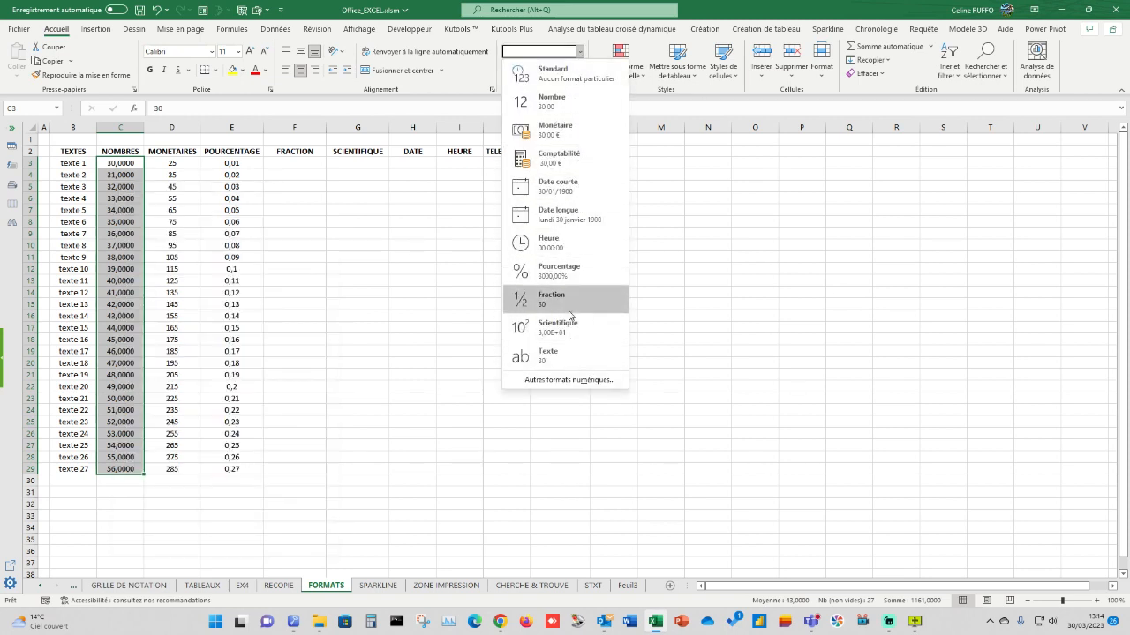
pyautogui.click(570, 381)
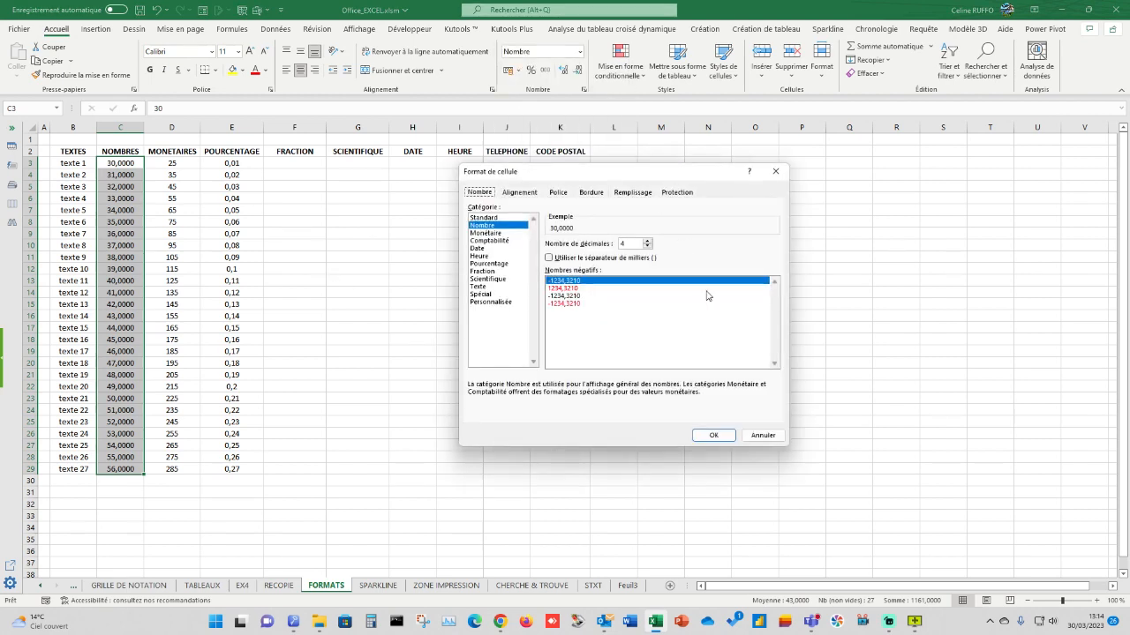
pyautogui.click(775, 171)
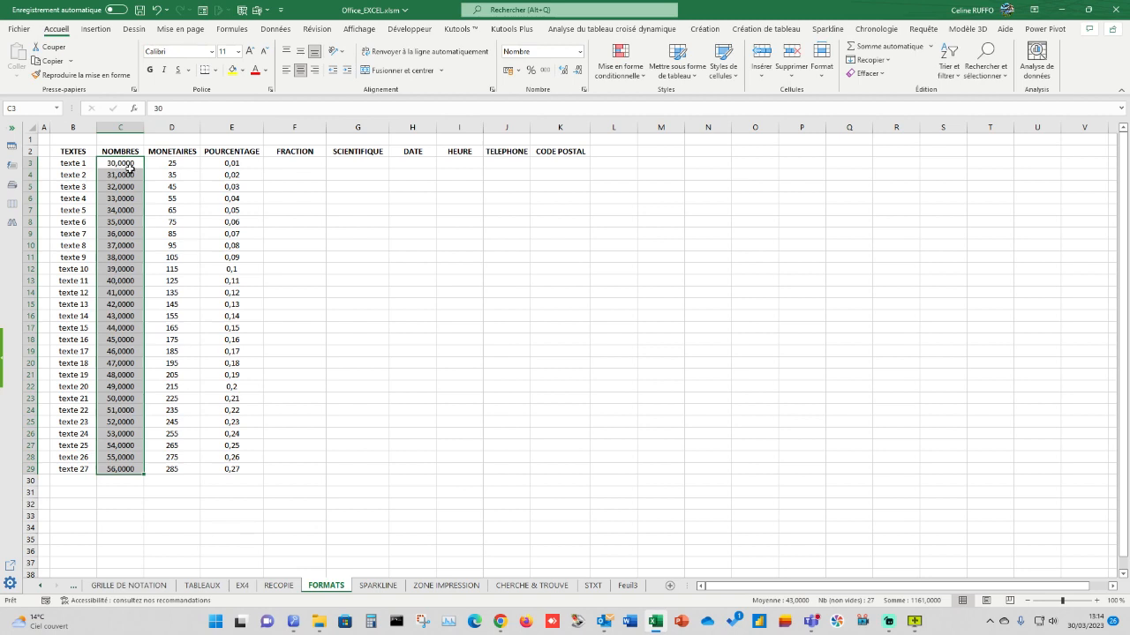
# Add a decimal to the NOMBRES values in C3:C29, and reduce them to one decimal.
pyautogui.click(564, 70)
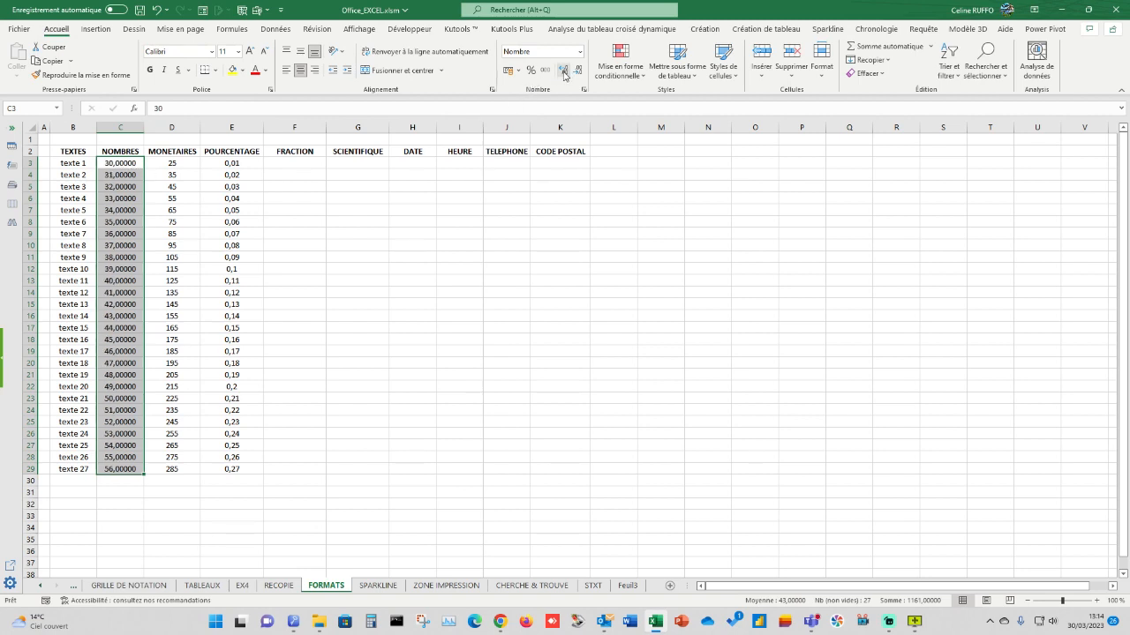
pyautogui.click(578, 71)
pyautogui.click(578, 71)
pyautogui.click(579, 70)
pyautogui.click(578, 71)
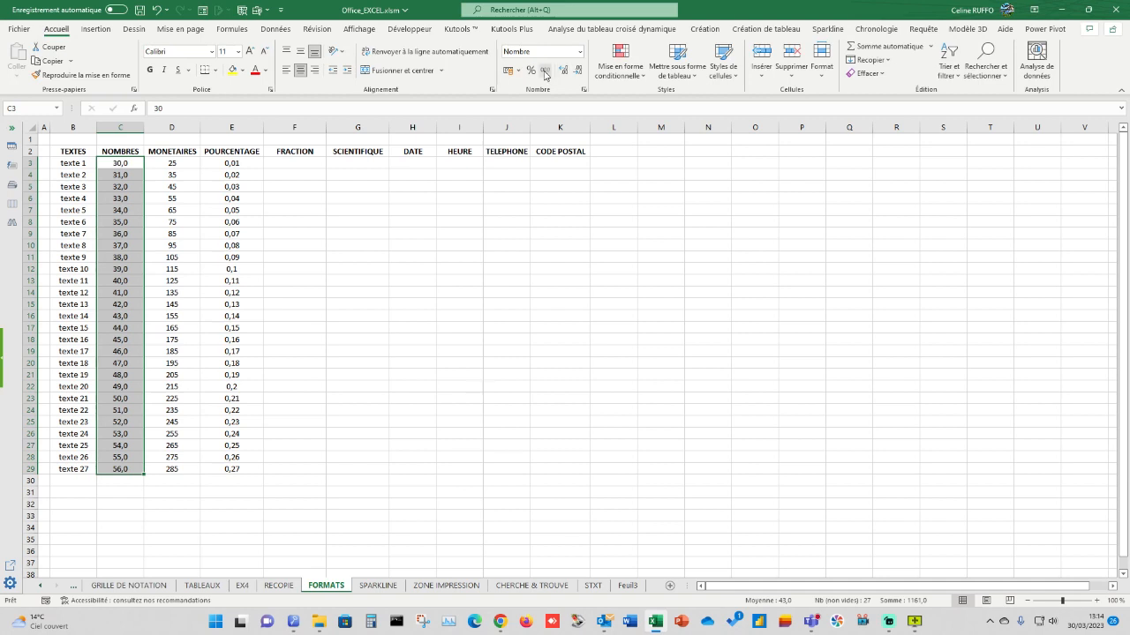
# Apply the thousands separator style with two decimals to the NOMBRES values in C3:C29.
pyautogui.click(545, 70)
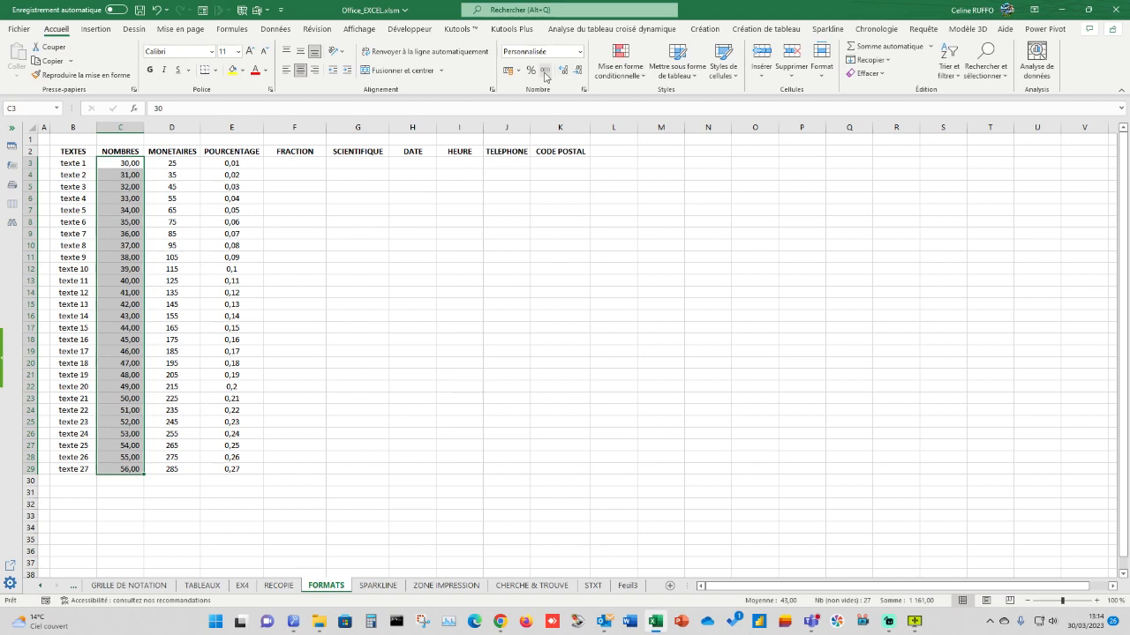
pyautogui.click(563, 71)
pyautogui.click(549, 72)
# Apply the Monétaire number format to the MONETAIRES values in D3:D29.
pyautogui.click(176, 163)
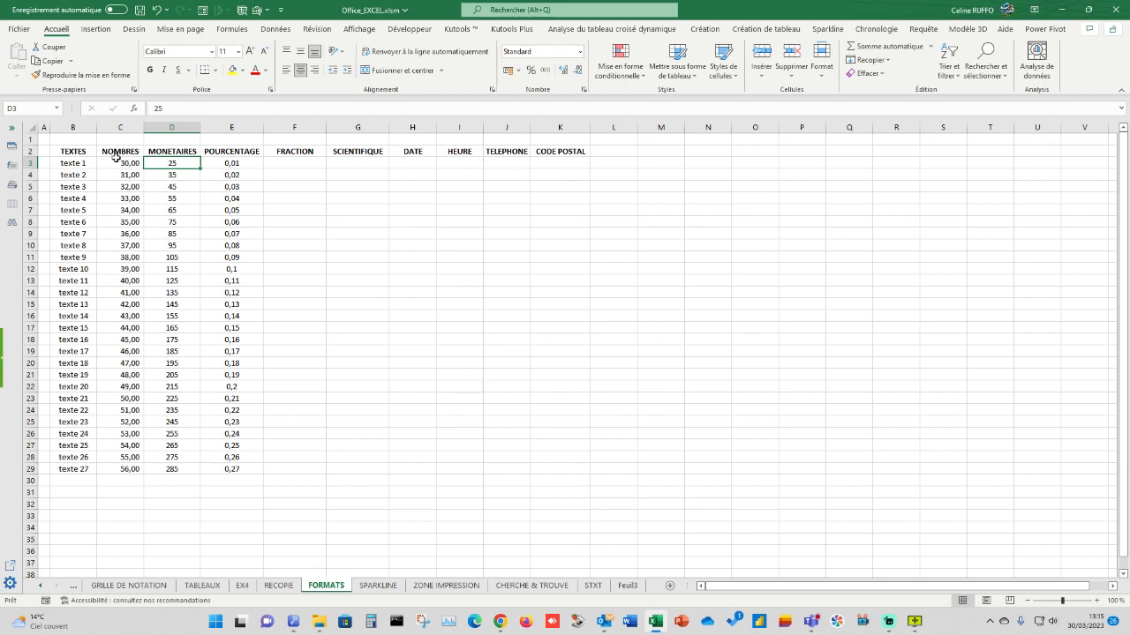
pyautogui.moveTo(180, 163); pyautogui.dragTo(187, 469)
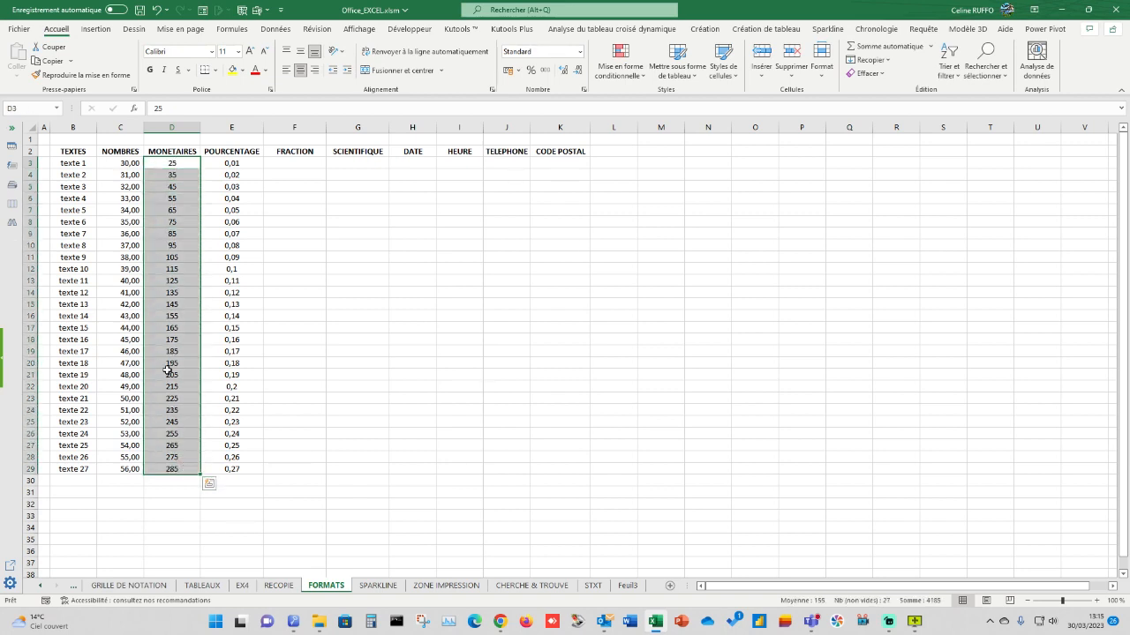
pyautogui.click(579, 51)
pyautogui.click(557, 134)
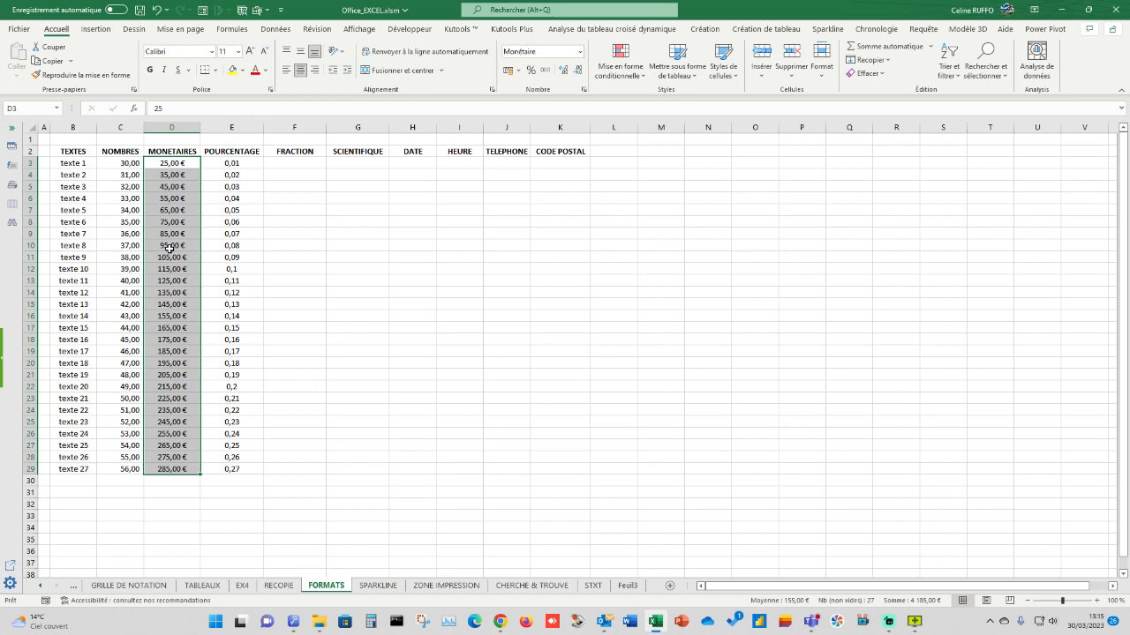
# Try zero and four decimals on the MONETAIRES values in D3:D29, and return them to two decimals.
pyautogui.click(571, 76)
pyautogui.click(572, 75)
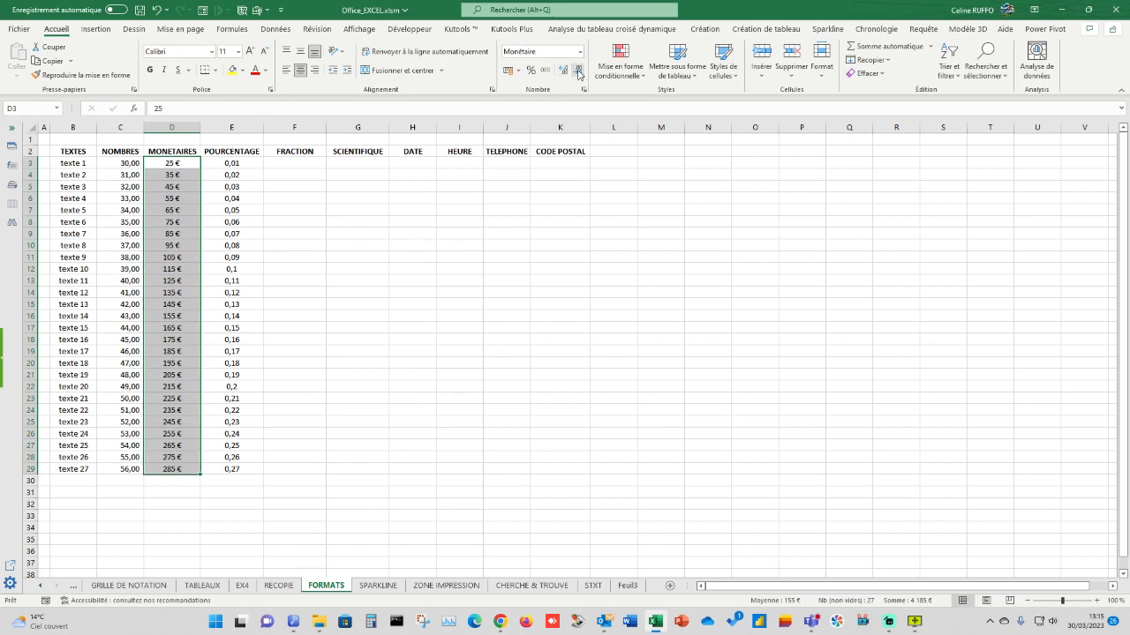
pyautogui.click(565, 69)
pyautogui.click(565, 70)
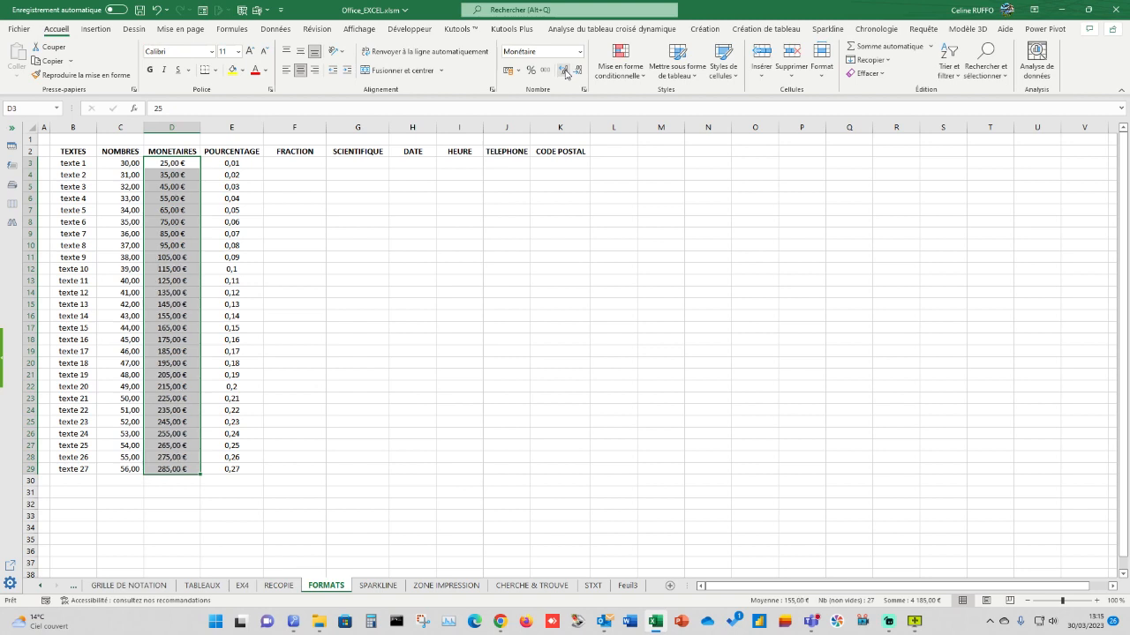
pyautogui.click(566, 74)
pyautogui.click(566, 73)
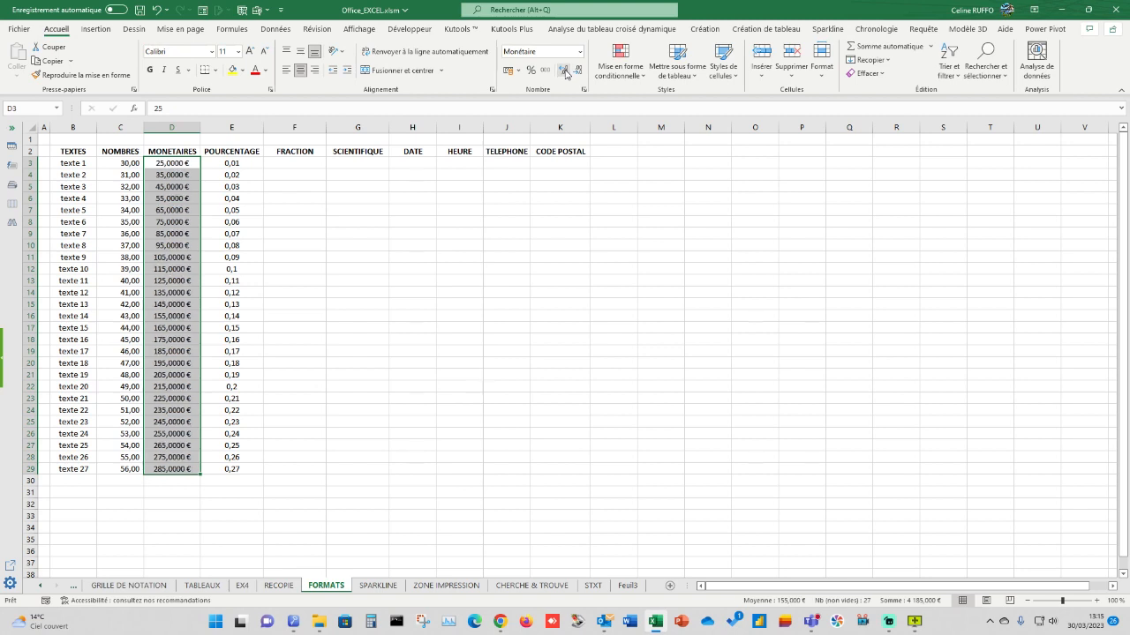
pyautogui.click(578, 75)
pyautogui.click(578, 74)
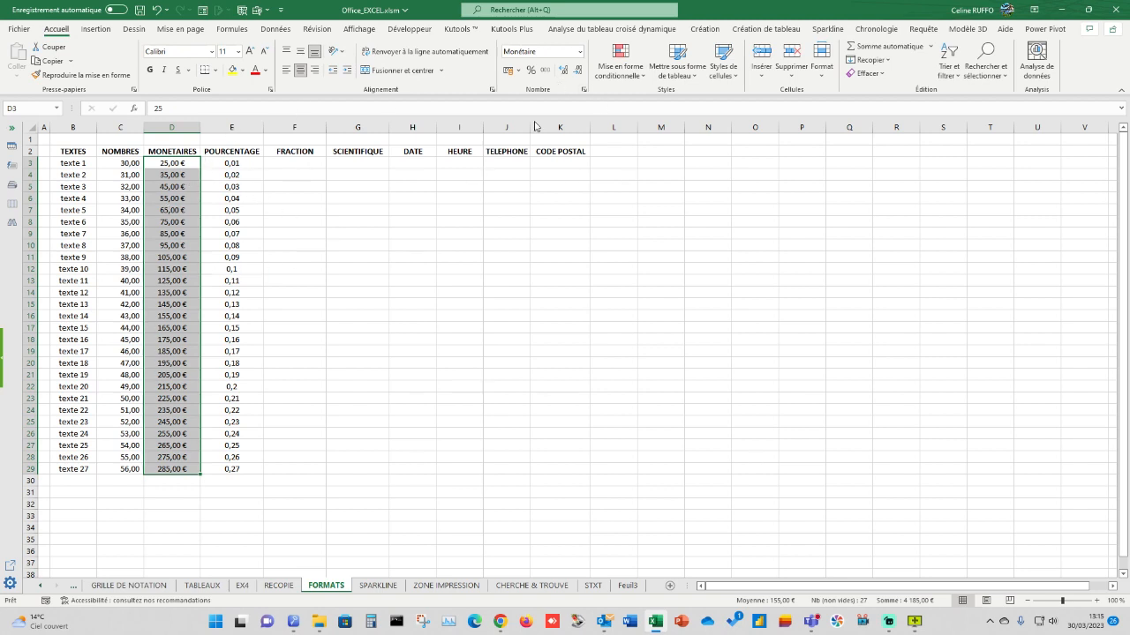
# Set the currency symbol of the MONETAIRES values in D3:D29 to £ Anglais (Royaume-Uni).
pyautogui.click(581, 52)
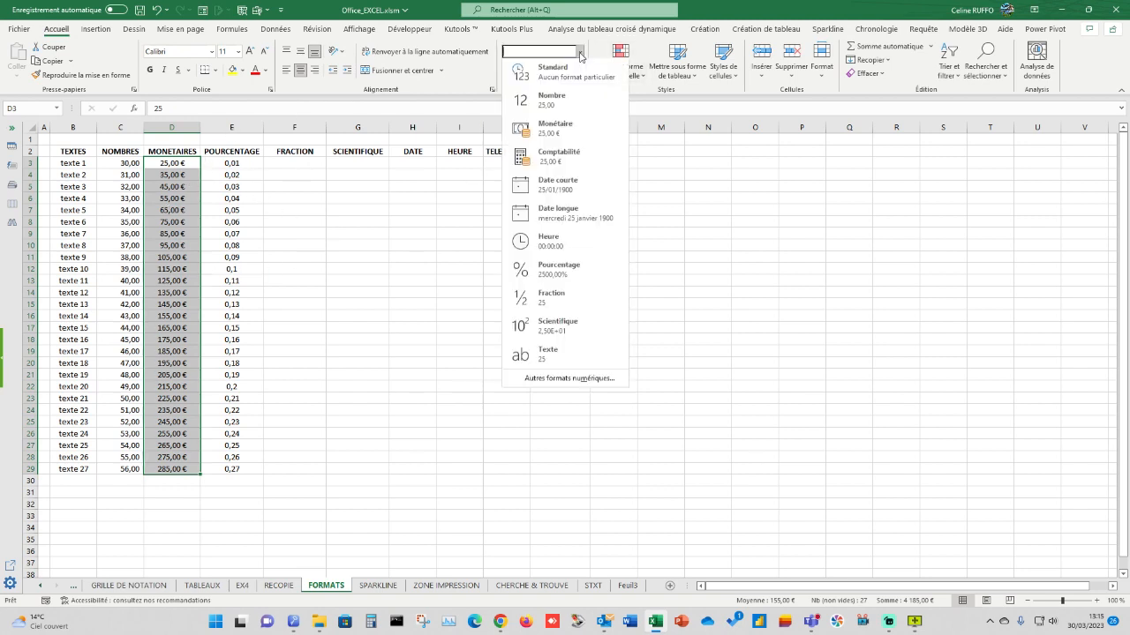
pyautogui.click(557, 375)
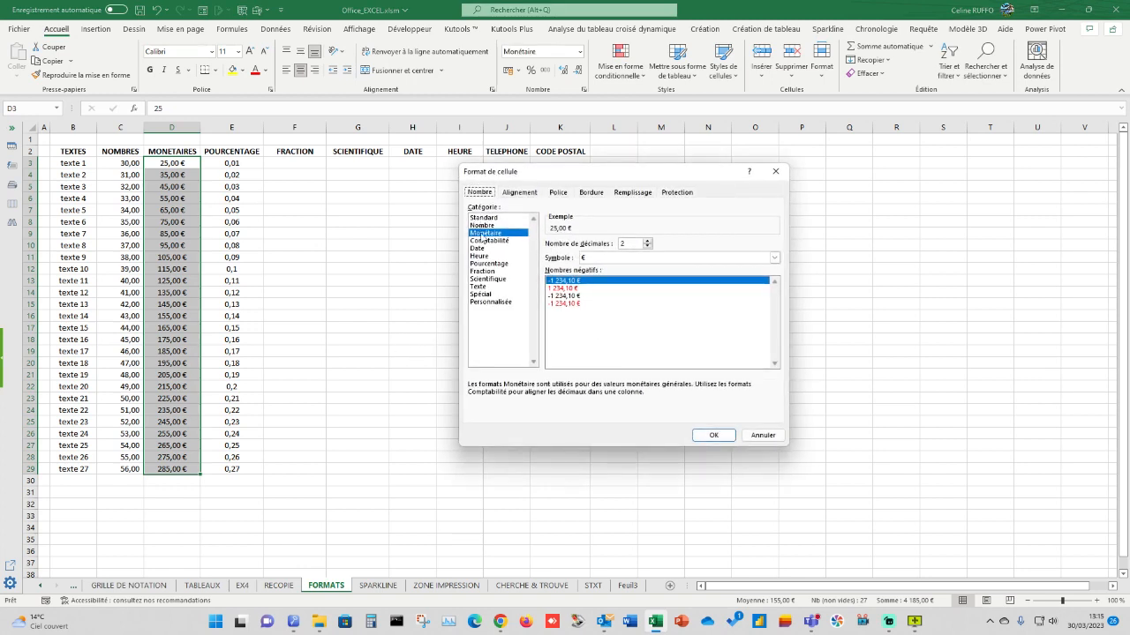
pyautogui.click(774, 258)
pyautogui.scroll(-3, 644, 350)
pyautogui.scroll(-12, 644, 350)
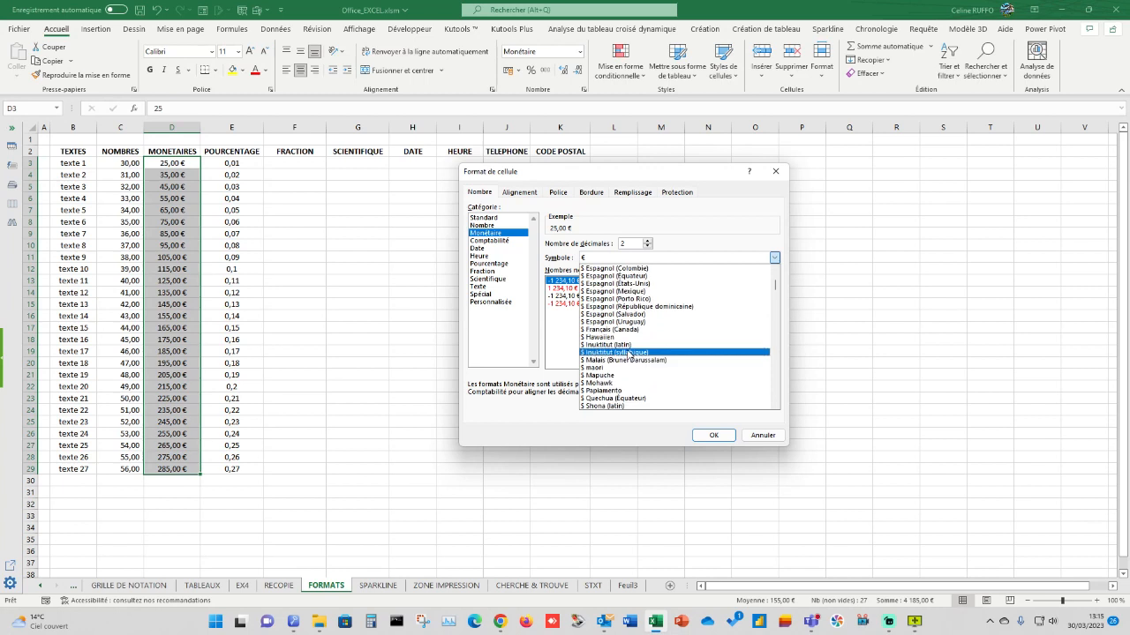
pyautogui.scroll(-12, 628, 353)
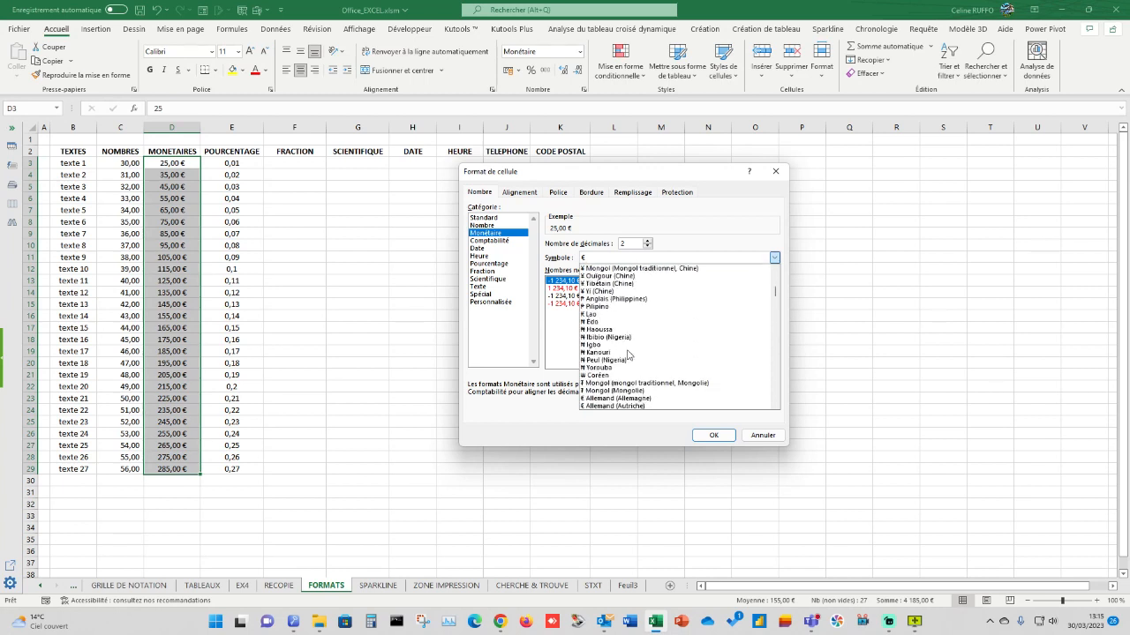
pyautogui.scroll(-2, 628, 353)
pyautogui.scroll(-2, 628, 355)
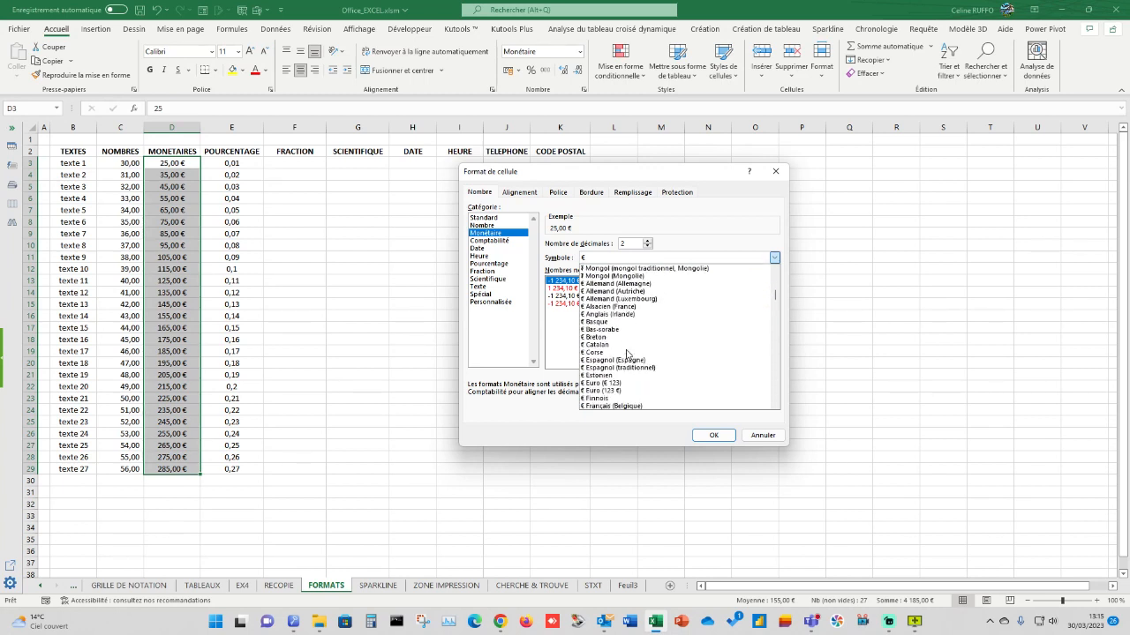
pyautogui.scroll(-8, 614, 328)
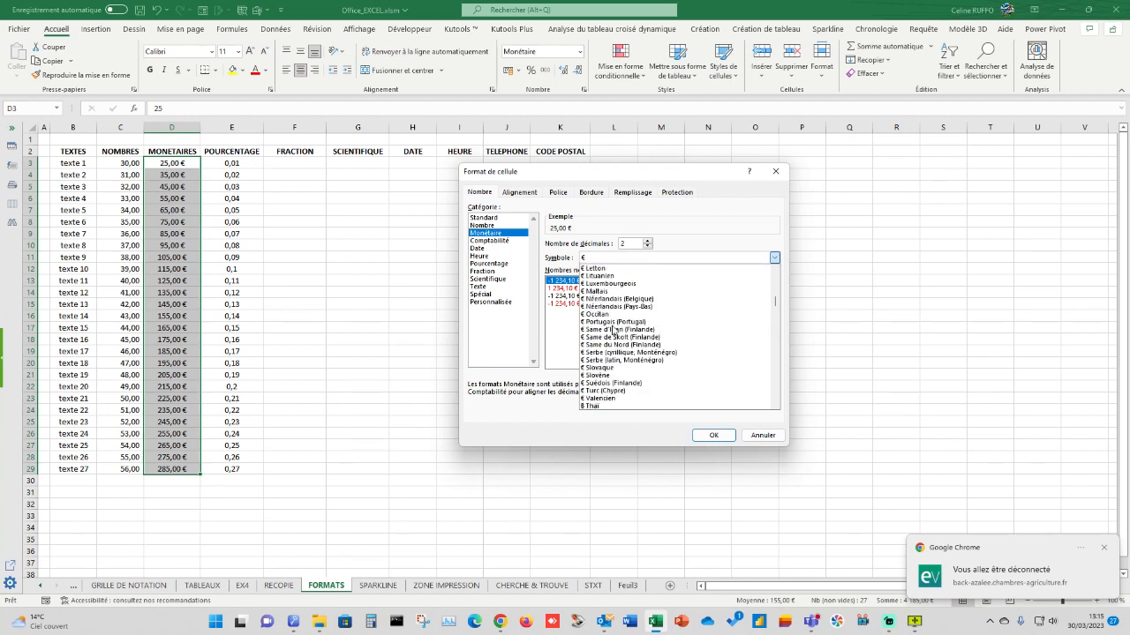
pyautogui.scroll(-4, 632, 339)
pyautogui.scroll(5, 633, 342)
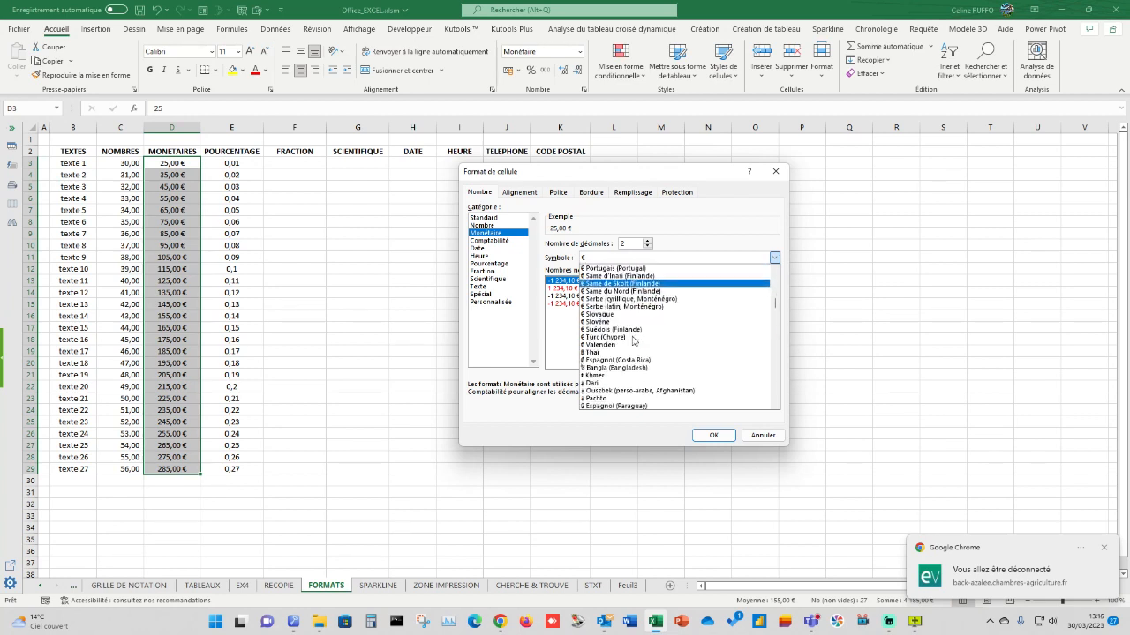
pyautogui.scroll(6, 632, 340)
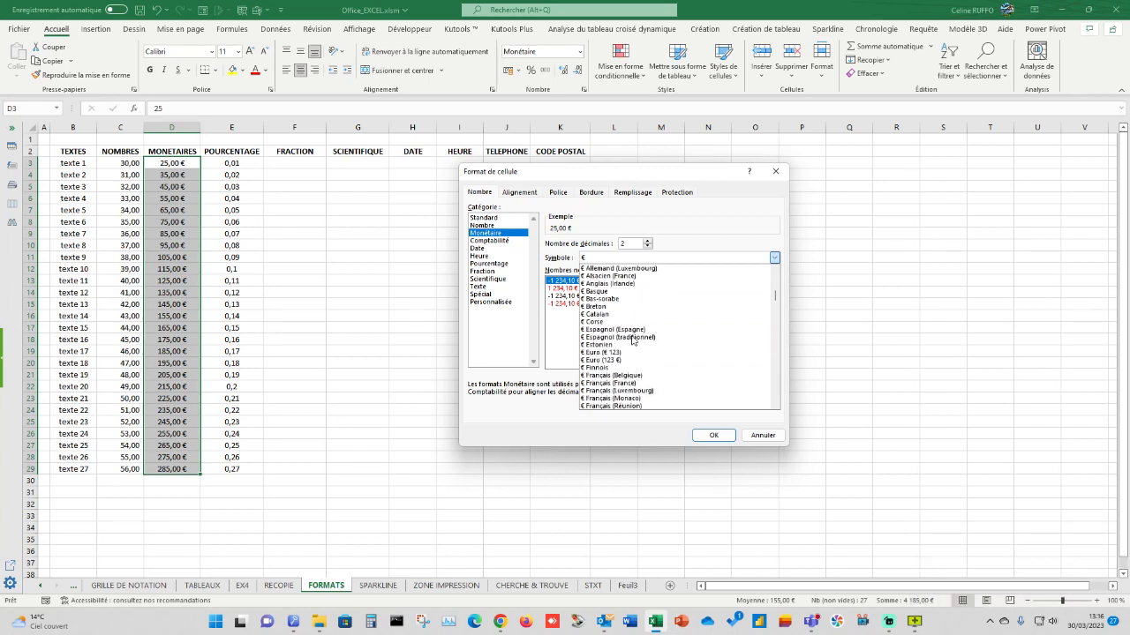
pyautogui.scroll(5, 632, 340)
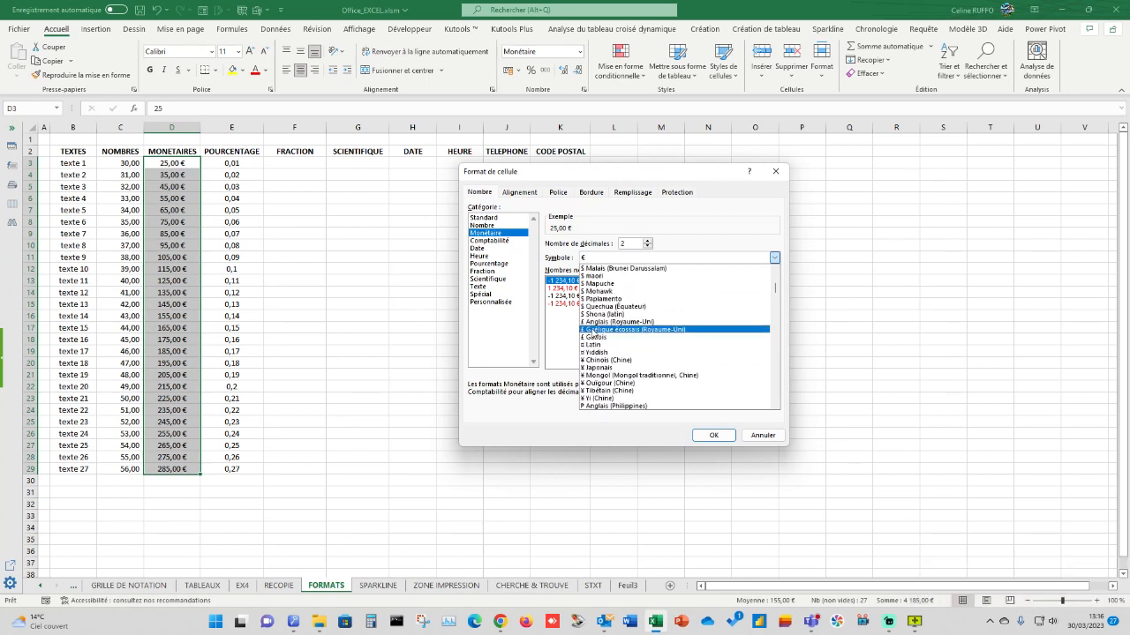
pyautogui.click(609, 322)
pyautogui.click(713, 435)
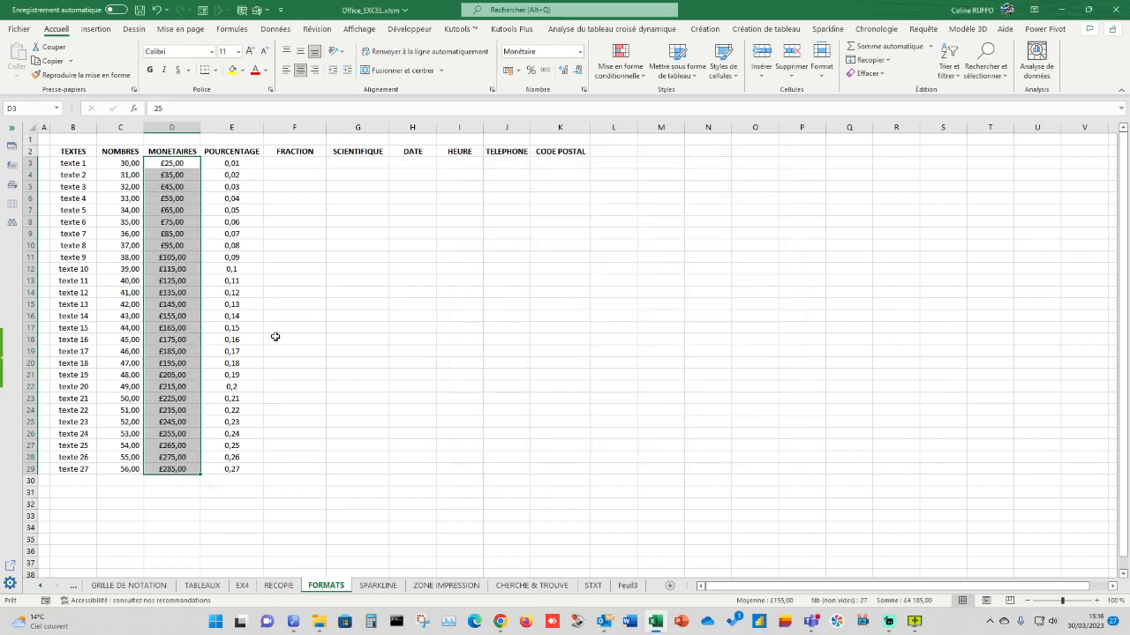
# Enter 1 in F3 under the FRACTION heading, and keep that cell selected.
pyautogui.click(242, 231)
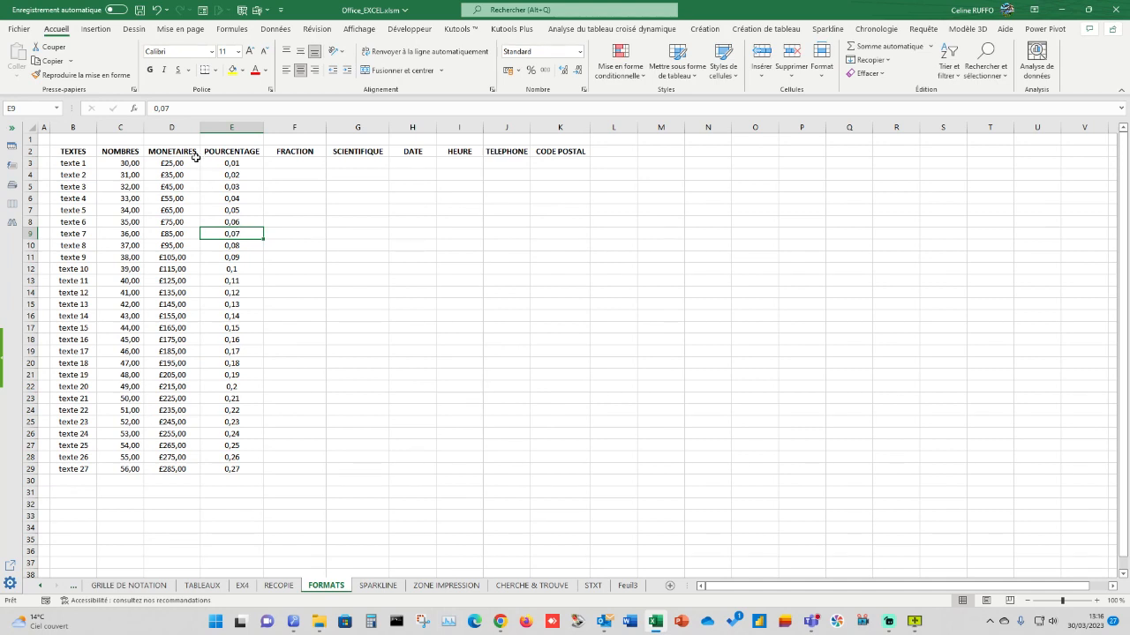
pyautogui.click(230, 162)
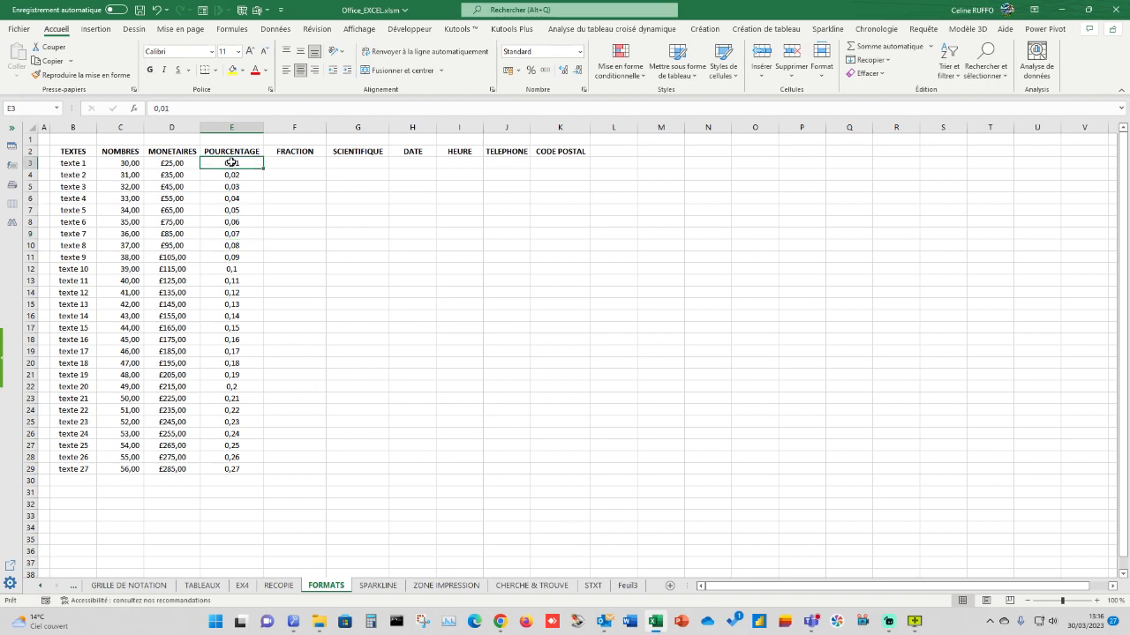
pyautogui.click(288, 163)
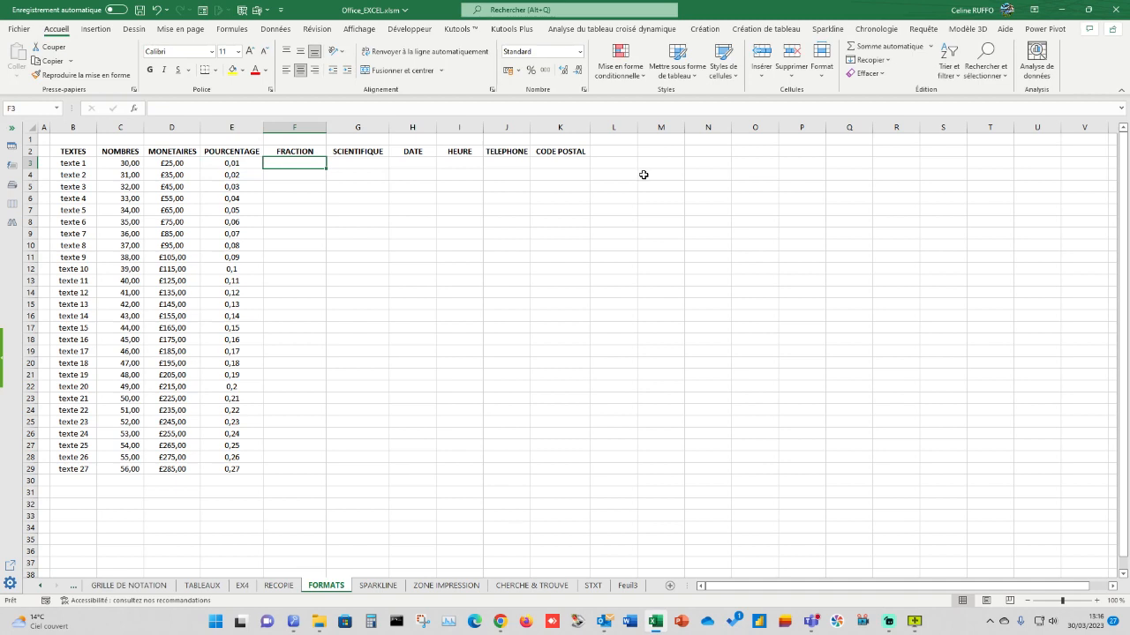
pyautogui.write('1')
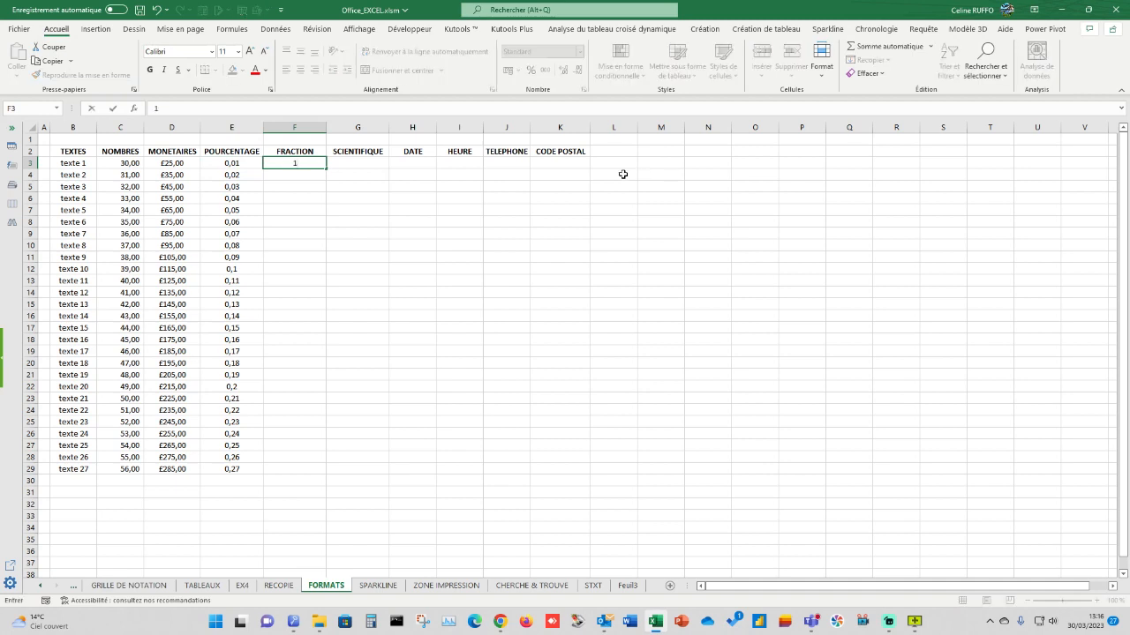
pyautogui.click(323, 213)
pyautogui.click(305, 163)
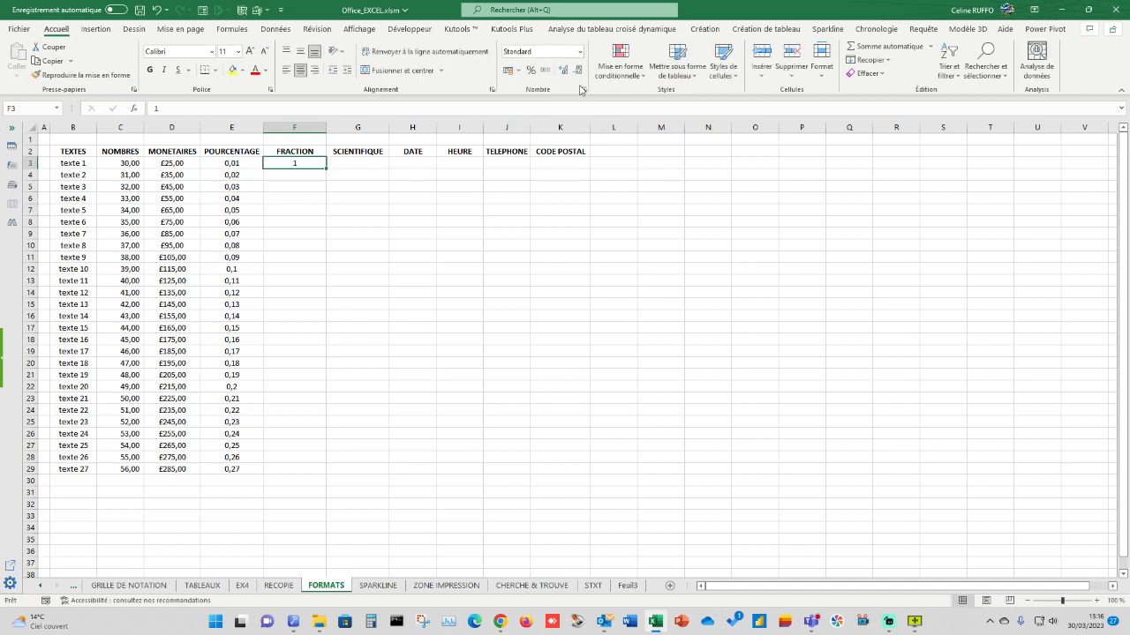
# Apply the Pourcentage format to the POURCENTAGE values in E3:E29, and check several of the formatted cells.
pyautogui.click(531, 70)
pyautogui.moveTo(231, 164); pyautogui.dragTo(255, 466)
pyautogui.click(531, 71)
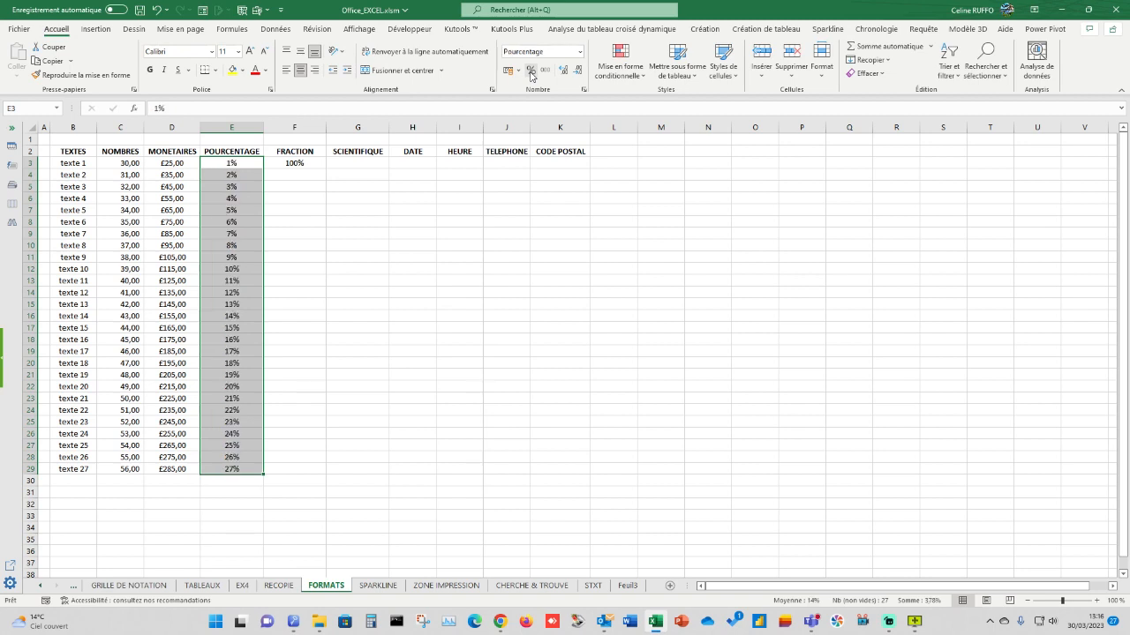
pyautogui.click(231, 164)
pyautogui.click(228, 175)
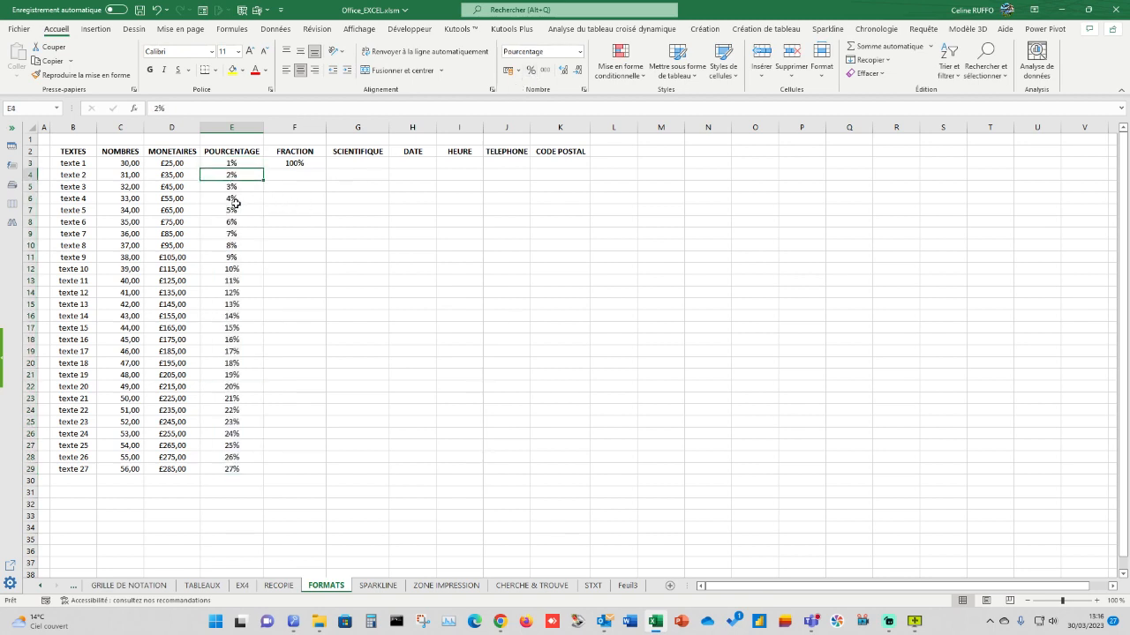
pyautogui.click(230, 268)
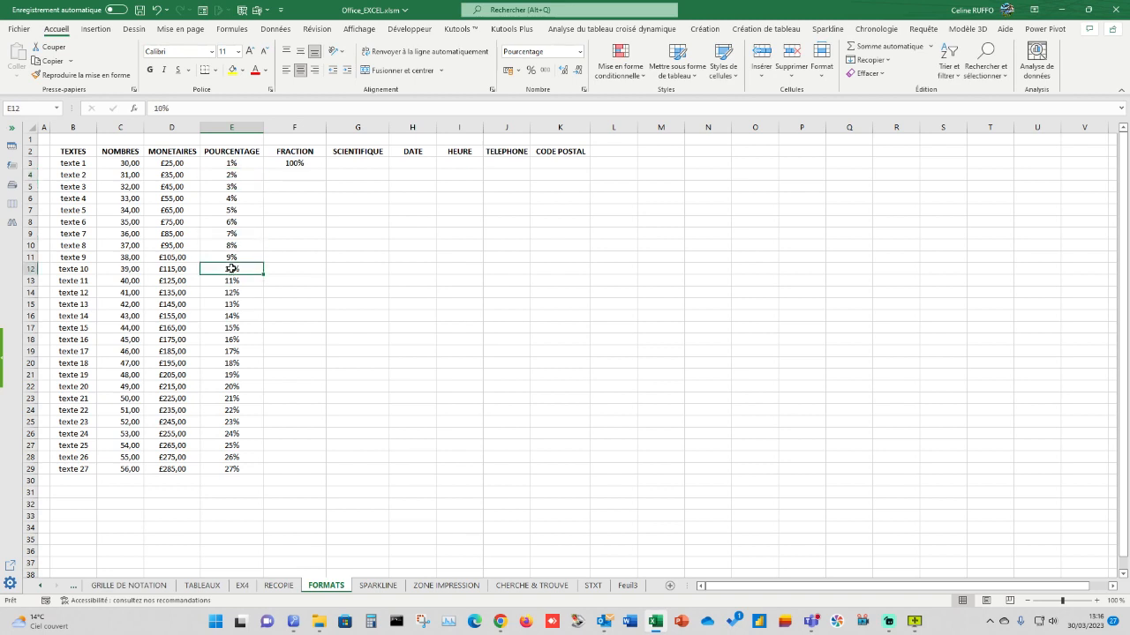
pyautogui.click(227, 281)
pyautogui.click(227, 327)
pyautogui.click(231, 374)
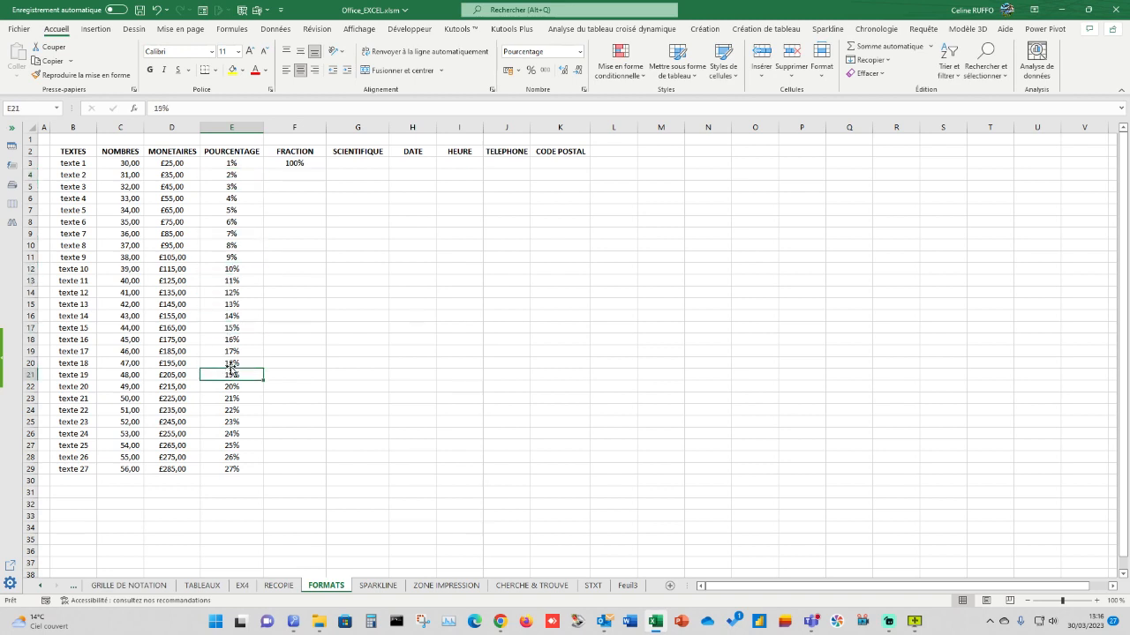
# Return the POURCENTAGE values in E3:E29 to the Standard number format.
pyautogui.moveTo(234, 164); pyautogui.dragTo(248, 469)
pyautogui.click(581, 56)
pyautogui.click(547, 71)
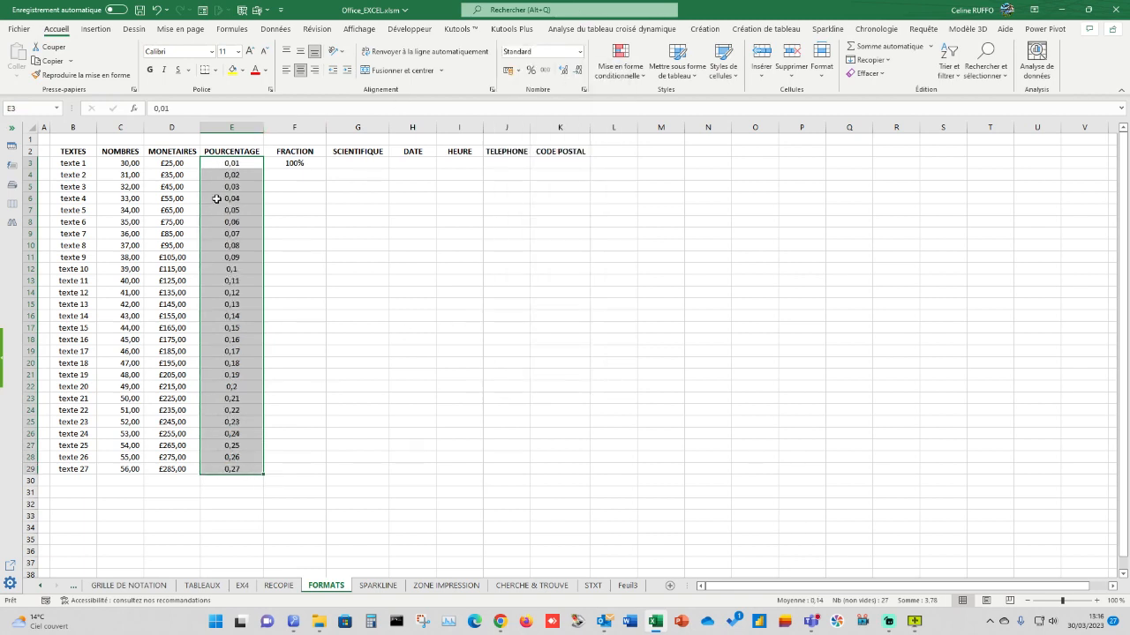
# Select E3:E29 again and reapply the Pourcentage format without decimals.
pyautogui.click(235, 164)
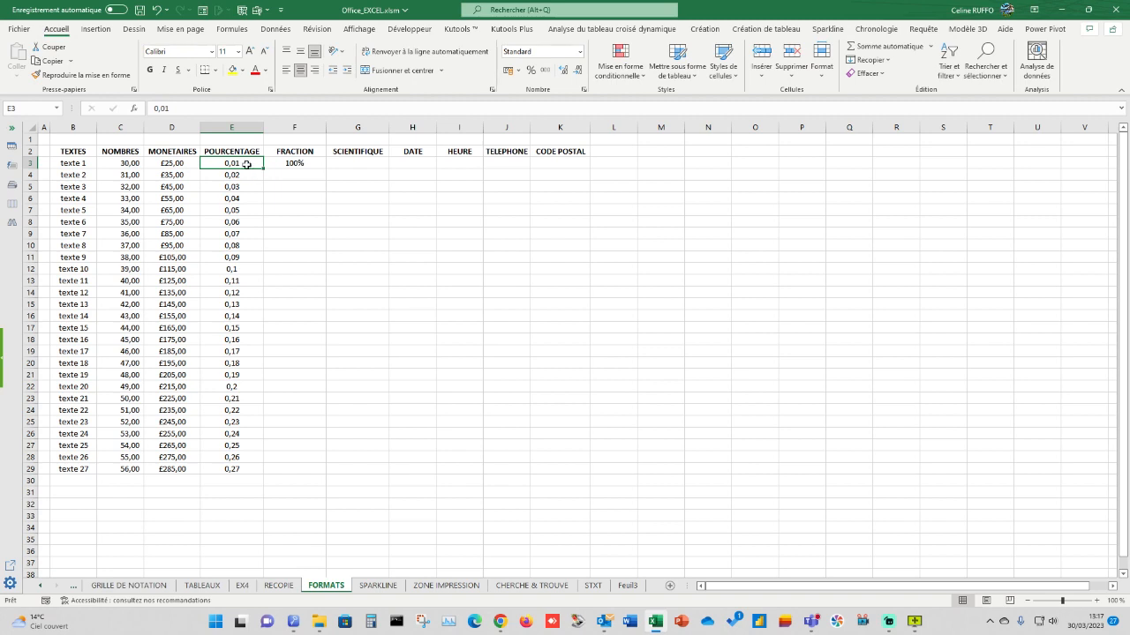
pyautogui.moveTo(236, 424); pyautogui.dragTo(233, 469)
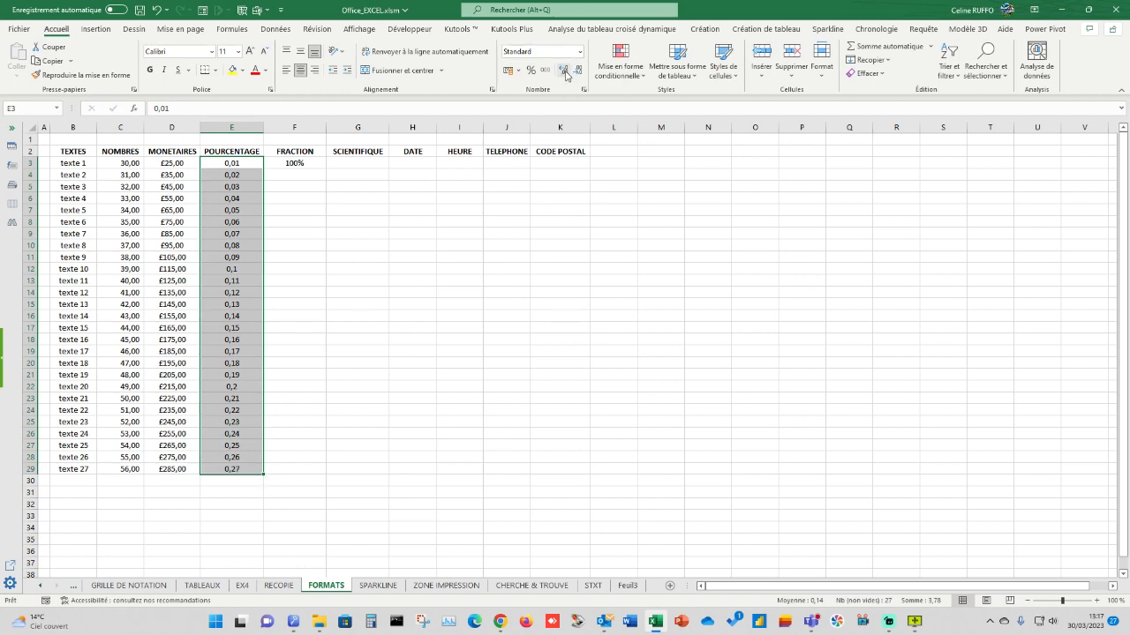
pyautogui.click(531, 70)
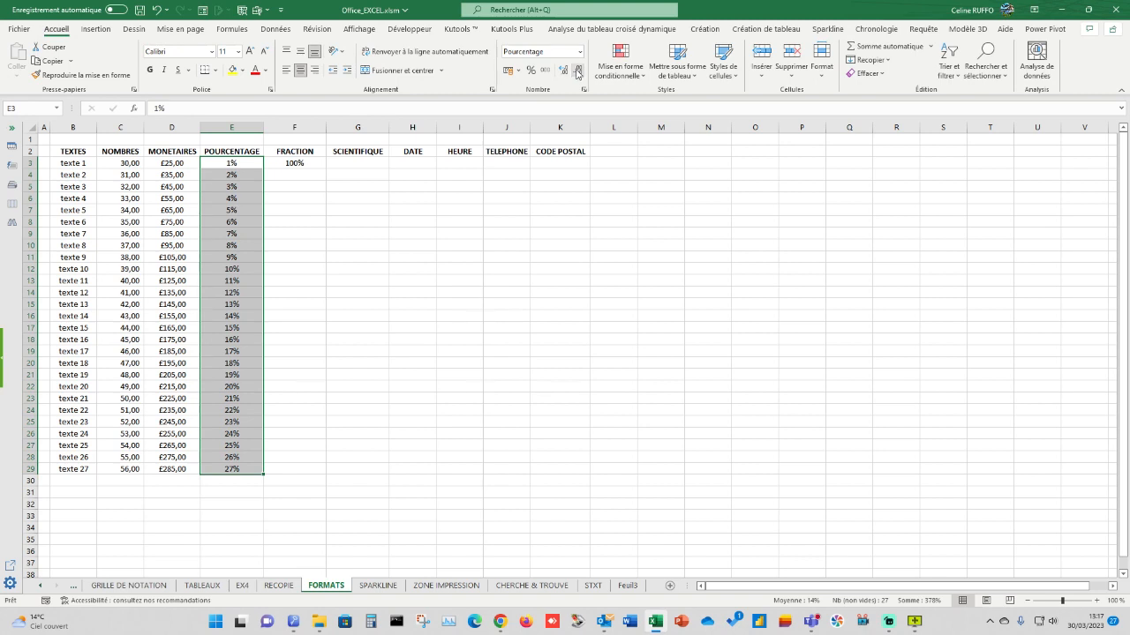
# Try three decimals on the percentages in E3:E29, and return them to zero decimals.
pyautogui.click(562, 70)
pyautogui.click(563, 72)
pyautogui.click(562, 70)
pyautogui.click(576, 72)
pyautogui.click(577, 72)
pyautogui.click(576, 72)
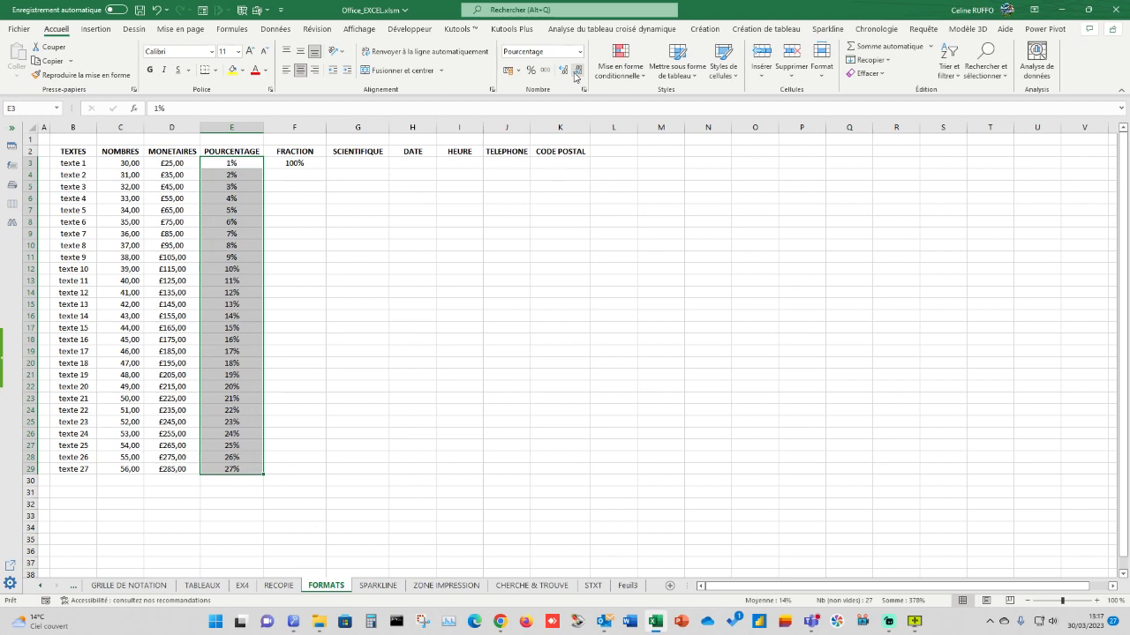
# Clear F3 under the FRACTION heading, and enter 01/01/2023 in H3 under the DATE heading.
pyautogui.click(291, 163)
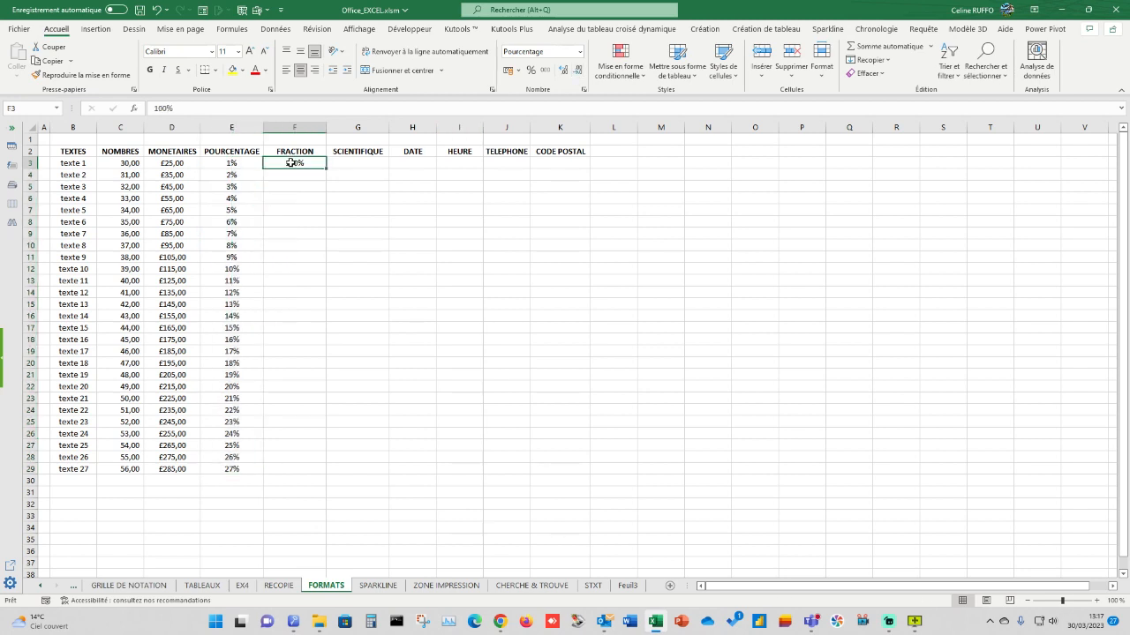
pyautogui.press('Delete')
pyautogui.click(422, 164)
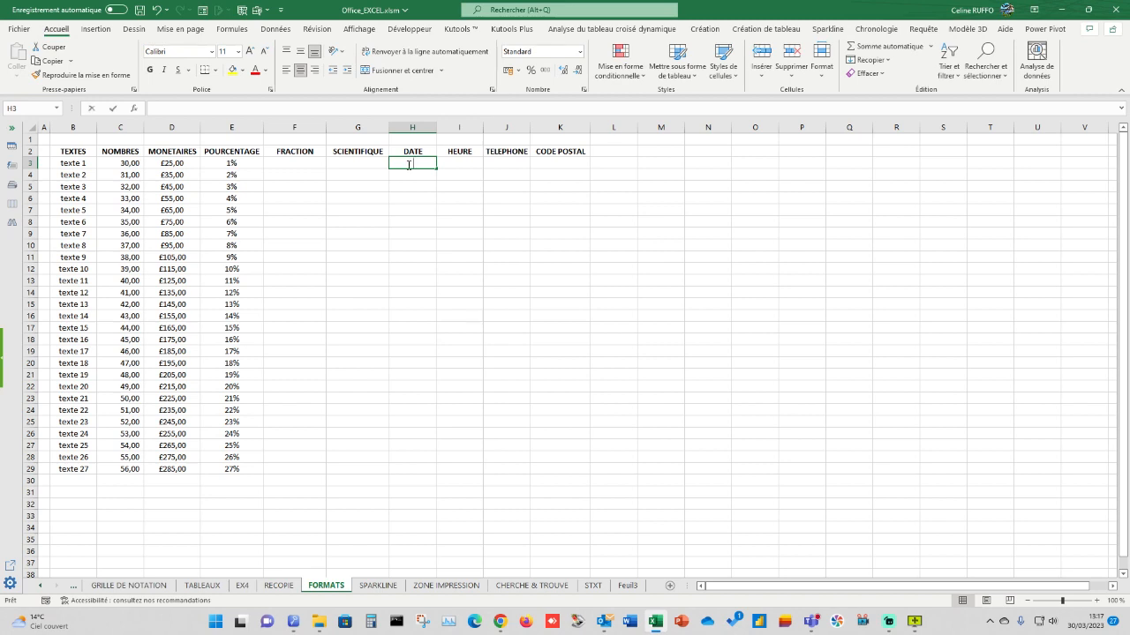
pyautogui.write('01/01/2023')
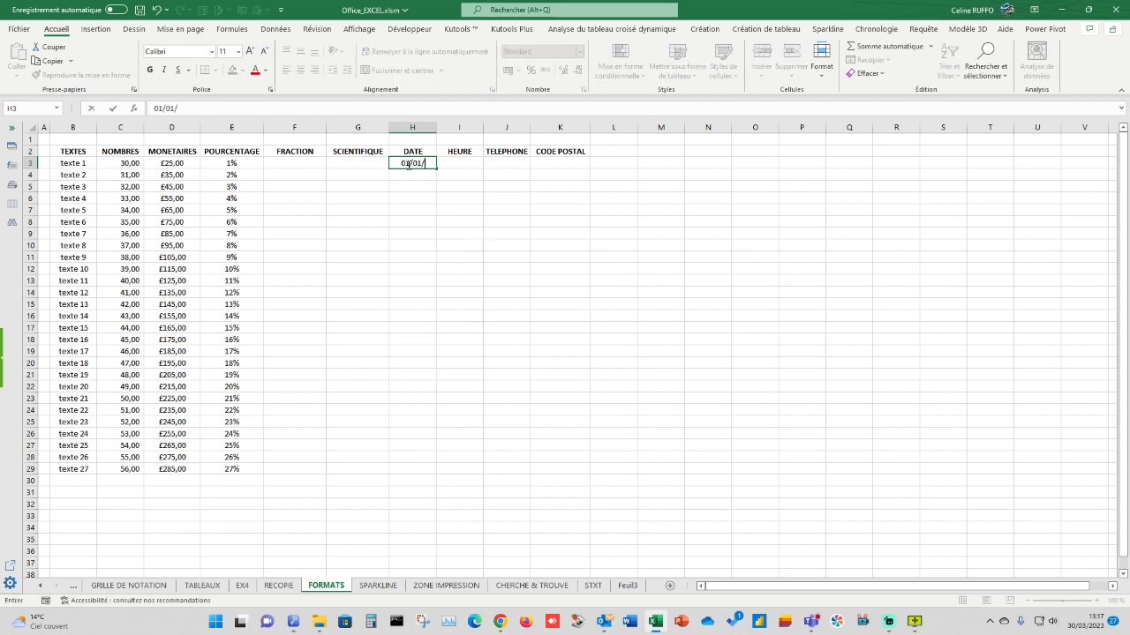
pyautogui.click(424, 224)
pyautogui.click(422, 164)
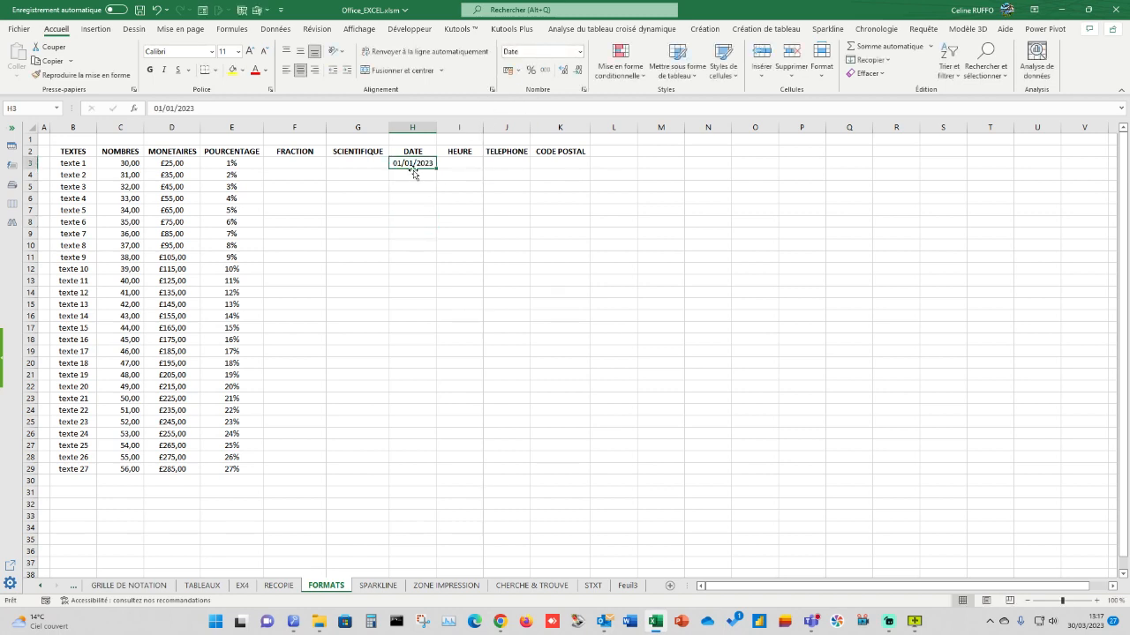
# Try the Standard format on the date in H3, and return it to Date courte.
pyautogui.click(412, 173)
pyautogui.click(419, 161)
pyautogui.click(581, 52)
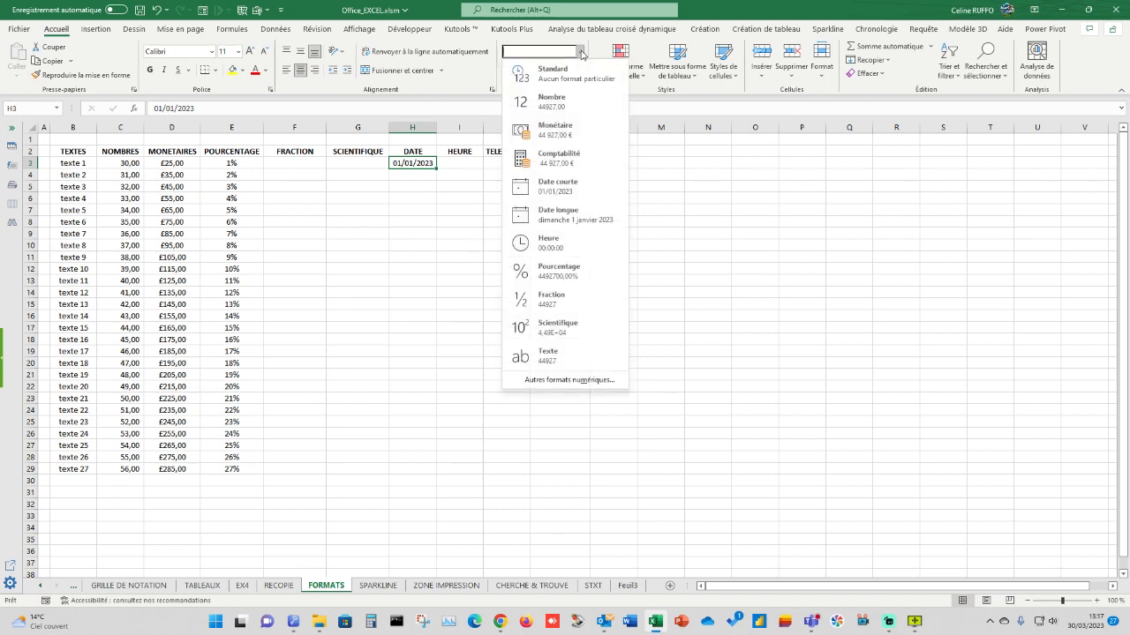
pyautogui.click(562, 75)
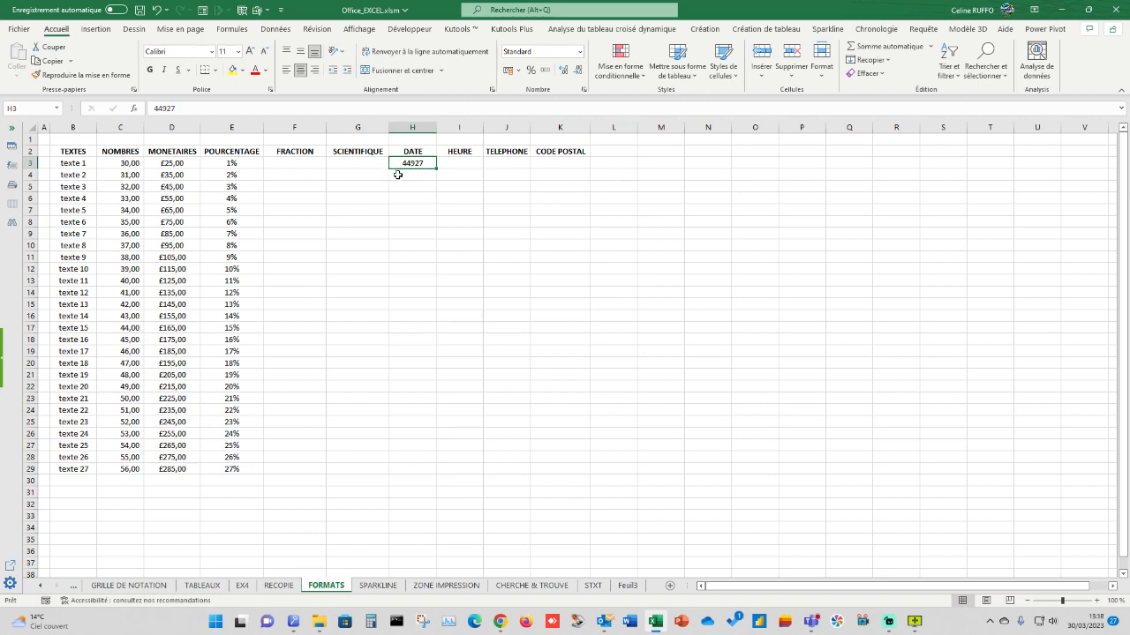
pyautogui.click(582, 53)
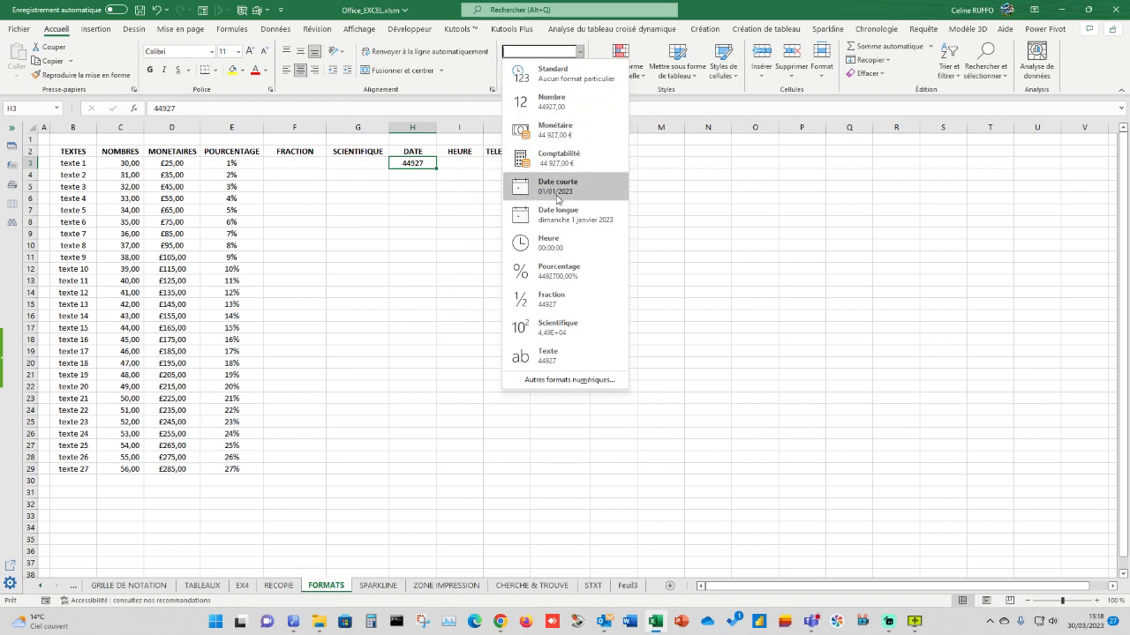
pyautogui.click(556, 186)
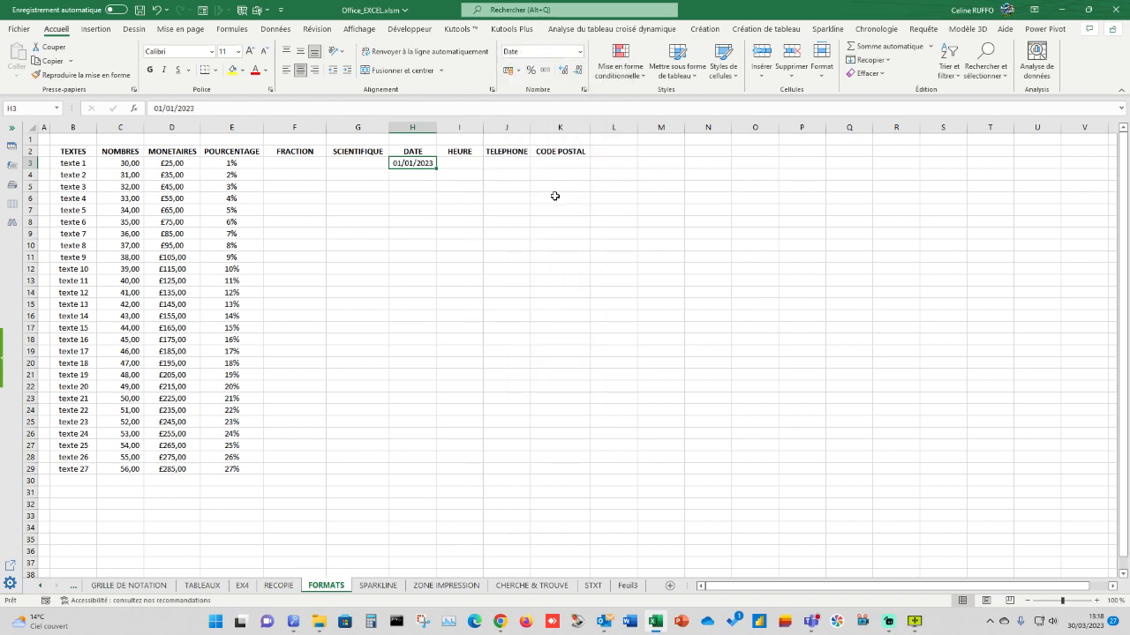
# Set the date in H3 to the Date type *mercredi 14 mars 2012 in the cell format settings.
pyautogui.rightClick(416, 165)
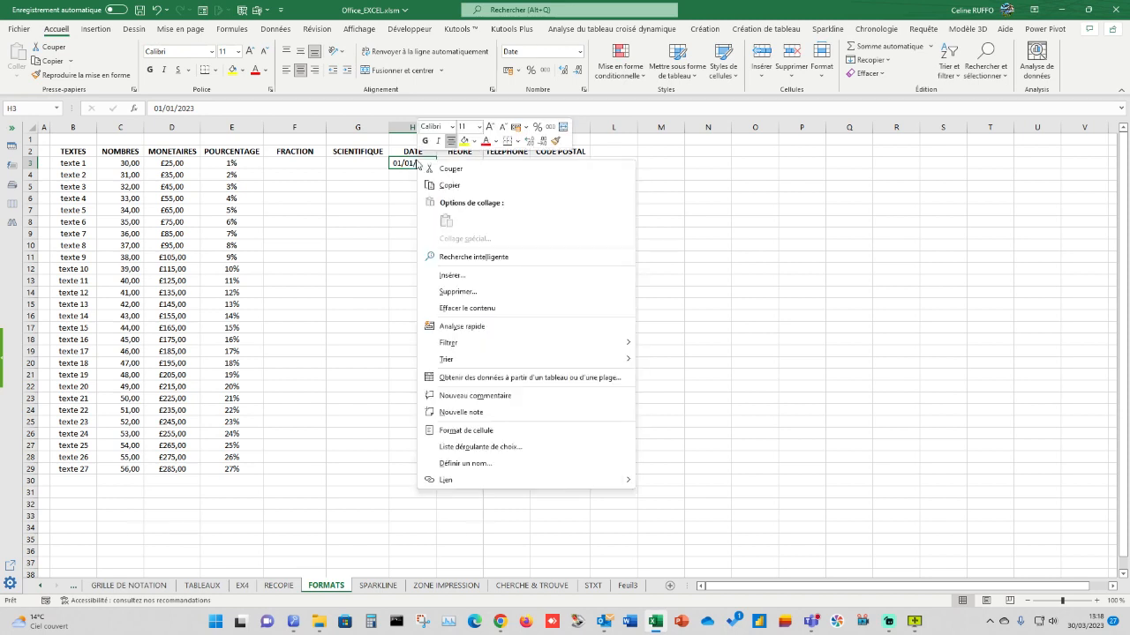
pyautogui.click(481, 431)
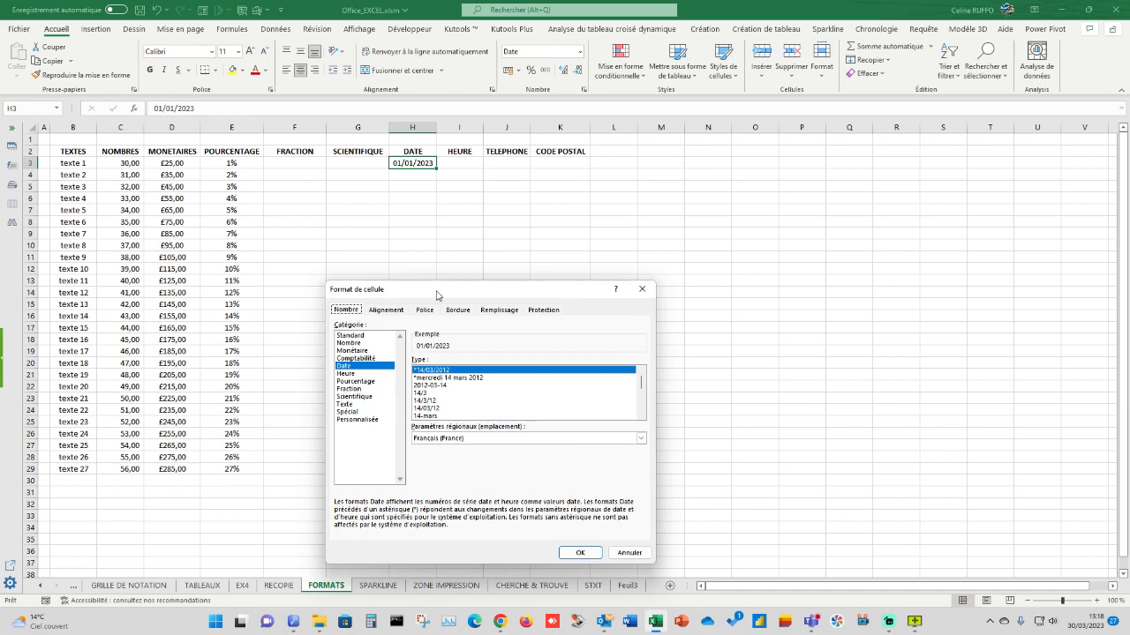
pyautogui.moveTo(438, 292); pyautogui.dragTo(449, 191)
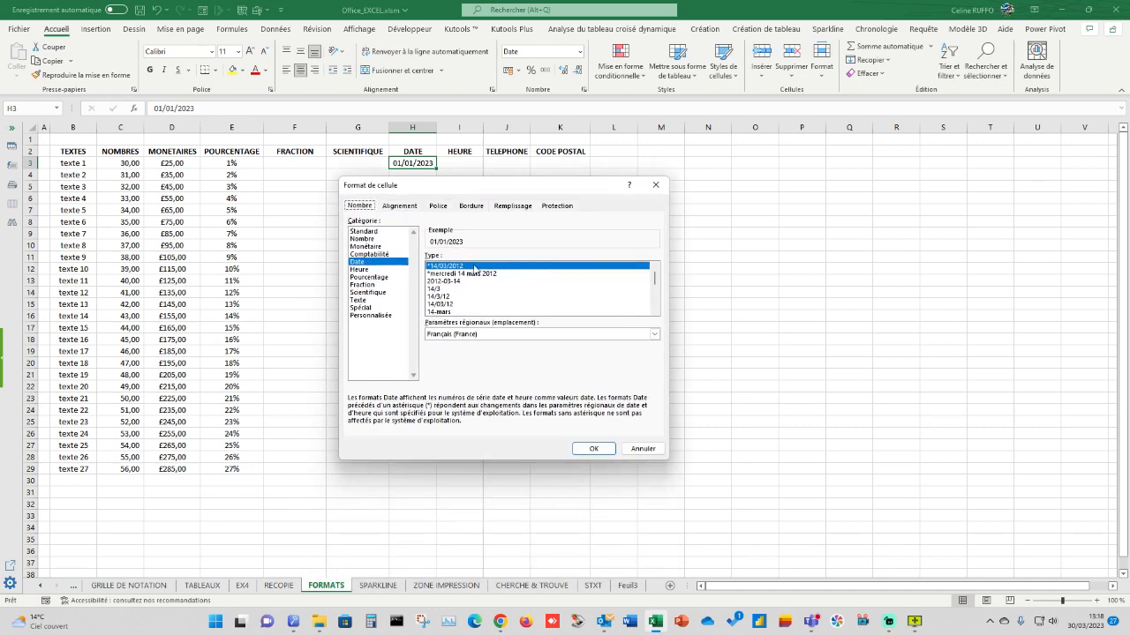
pyautogui.moveTo(655, 278)
pyautogui.mouseDown()
pyautogui.moveTo(654, 304)
pyautogui.moveTo(655, 281)
pyautogui.mouseUp()
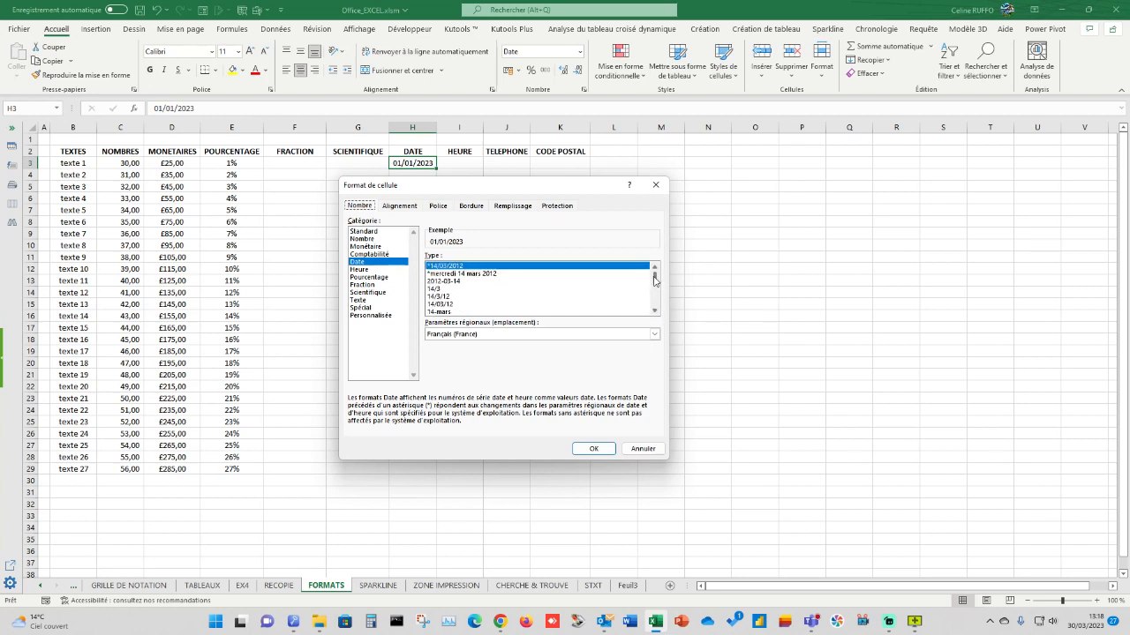
pyautogui.click(459, 274)
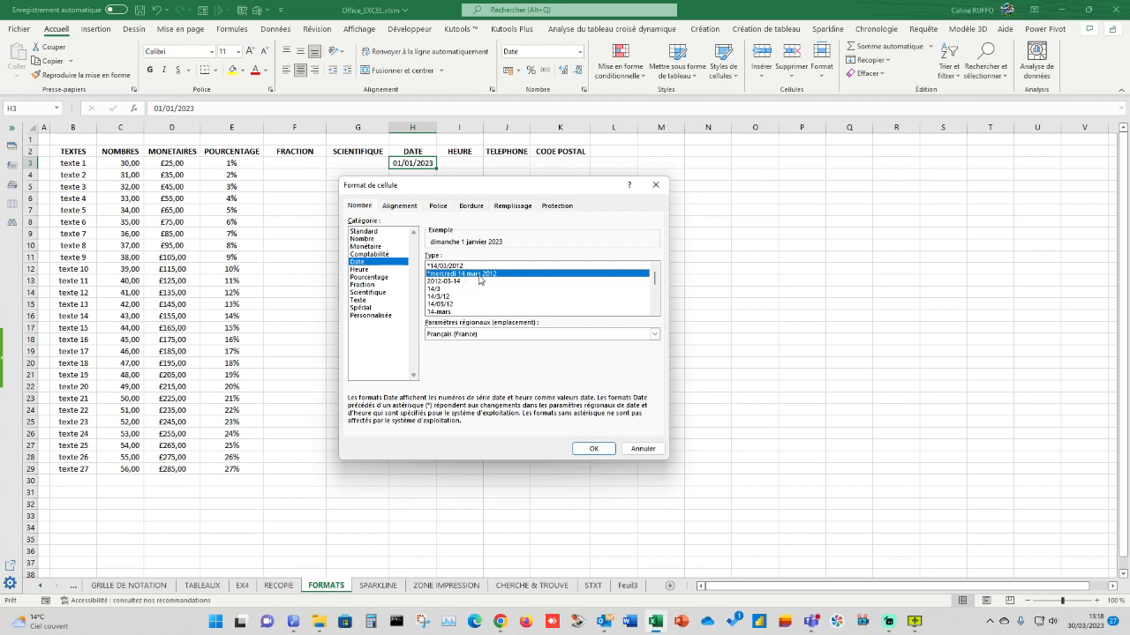
pyautogui.click(591, 449)
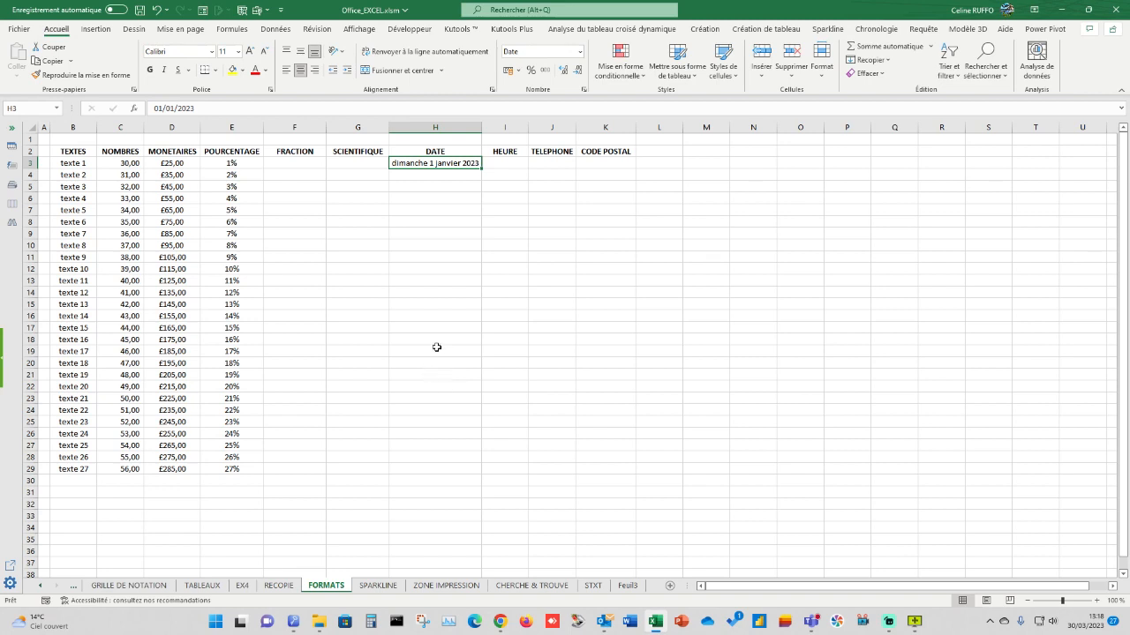
# Fill the date series from H3 down to H27, and widen column H to fit the long dates.
pyautogui.moveTo(481, 169); pyautogui.dragTo(476, 448)
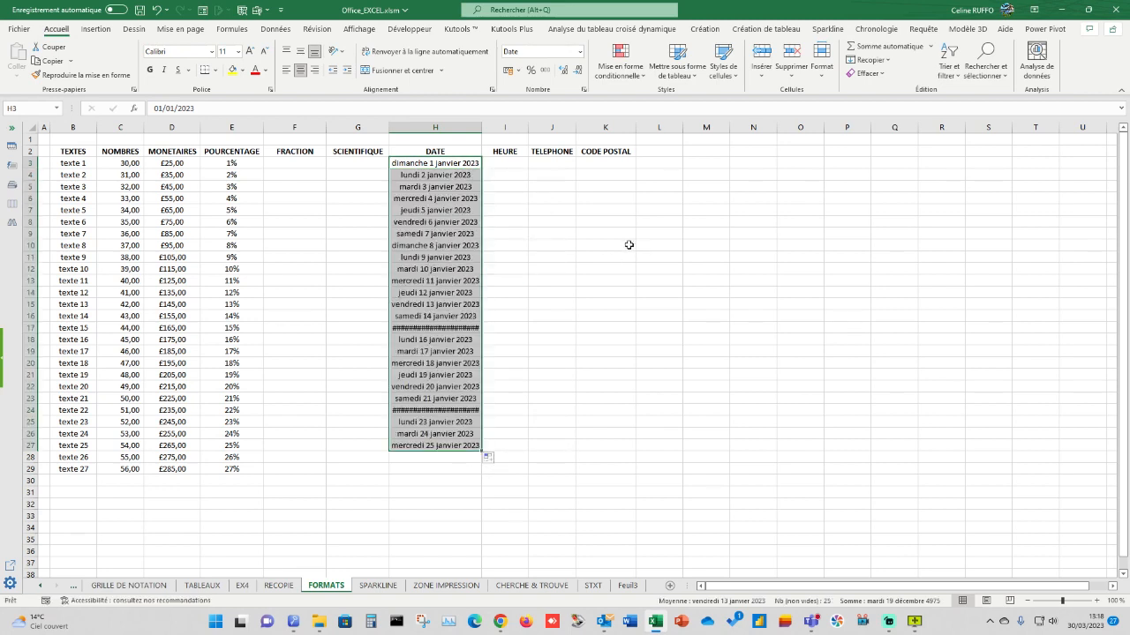
pyautogui.moveTo(483, 128); pyautogui.dragTo(497, 130)
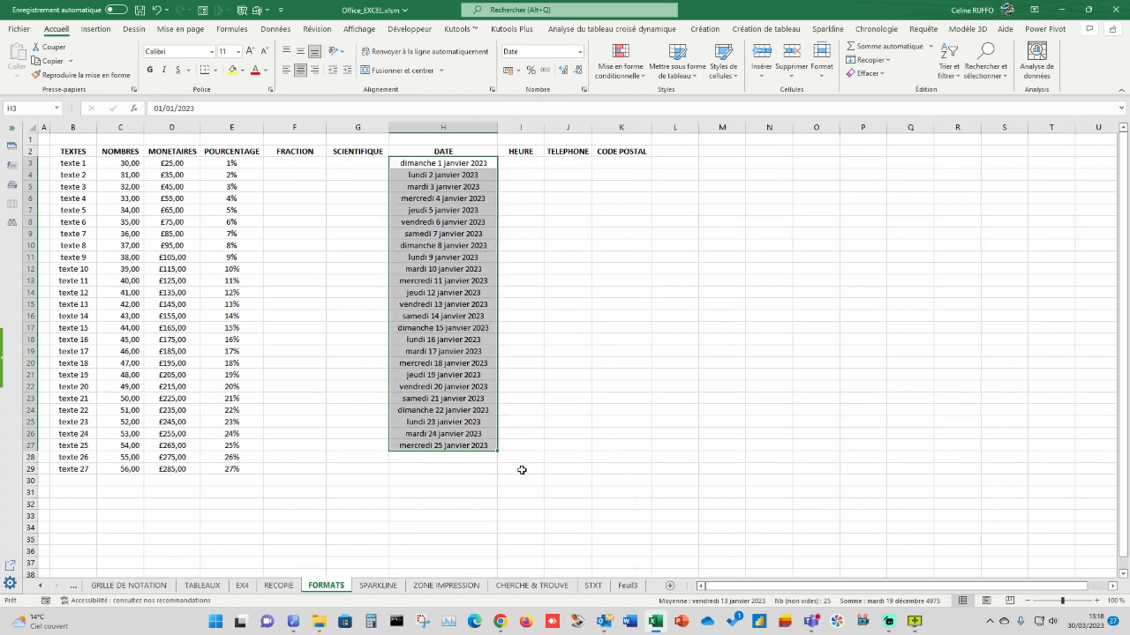
pyautogui.click(549, 411)
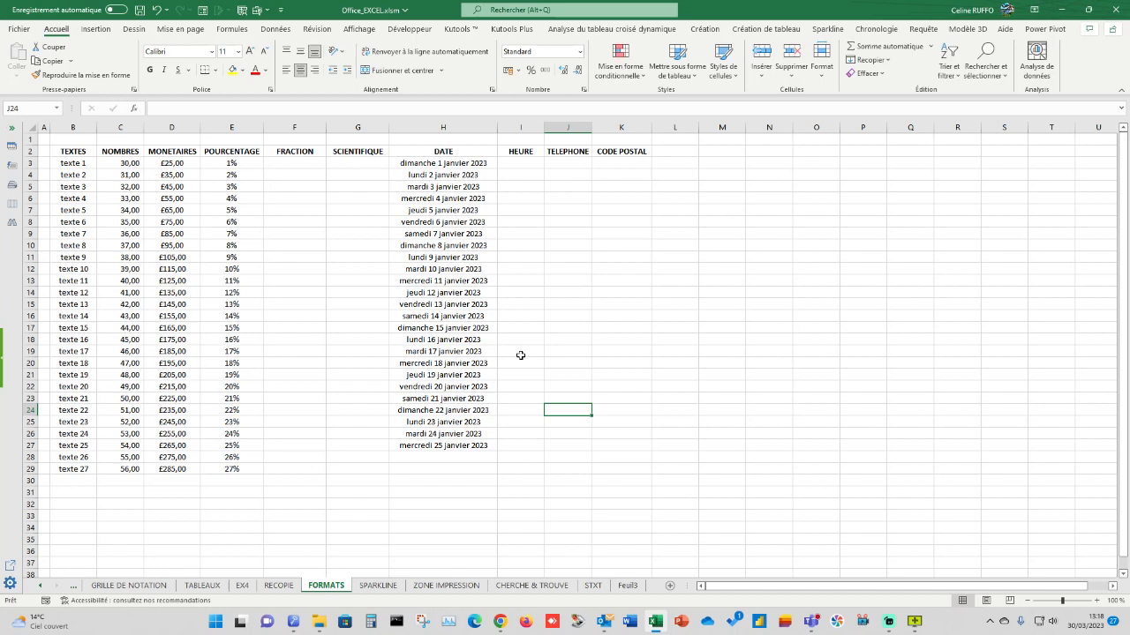
# Enter 10:29 in I3 under the HEURE heading, and keep that cell selected.
pyautogui.click(521, 163)
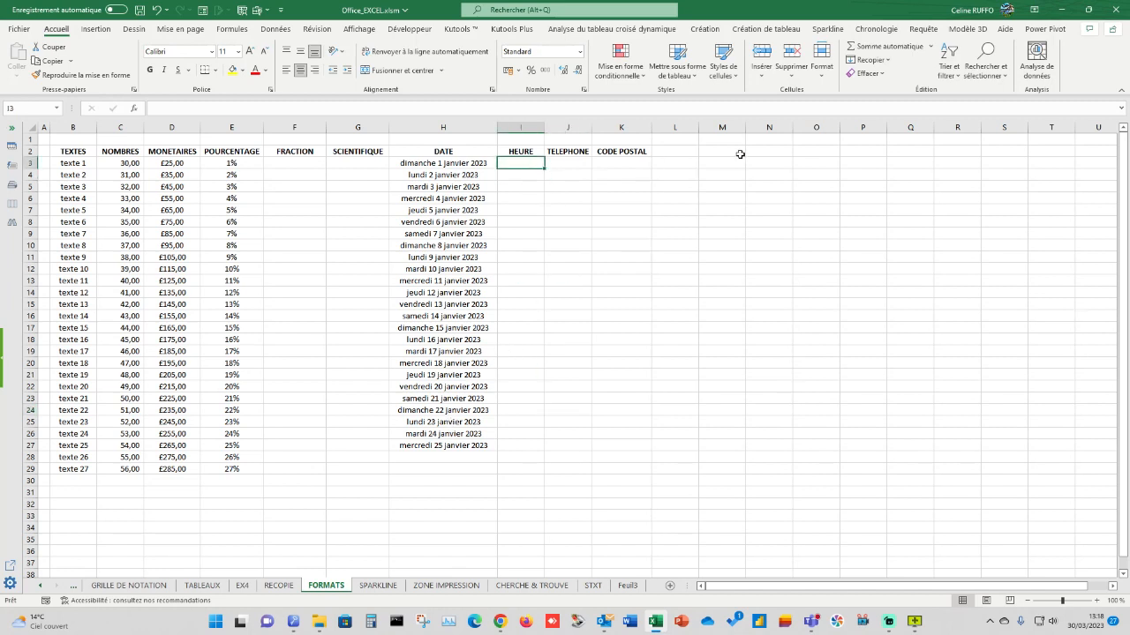
pyautogui.write('10:29')
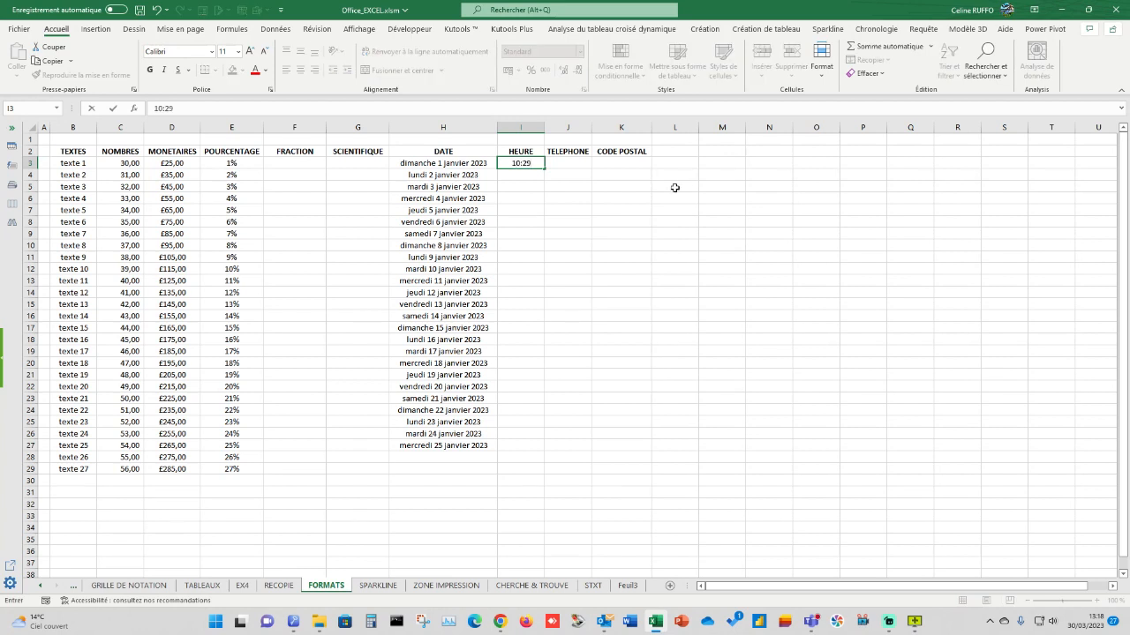
pyautogui.click(598, 220)
pyautogui.click(533, 163)
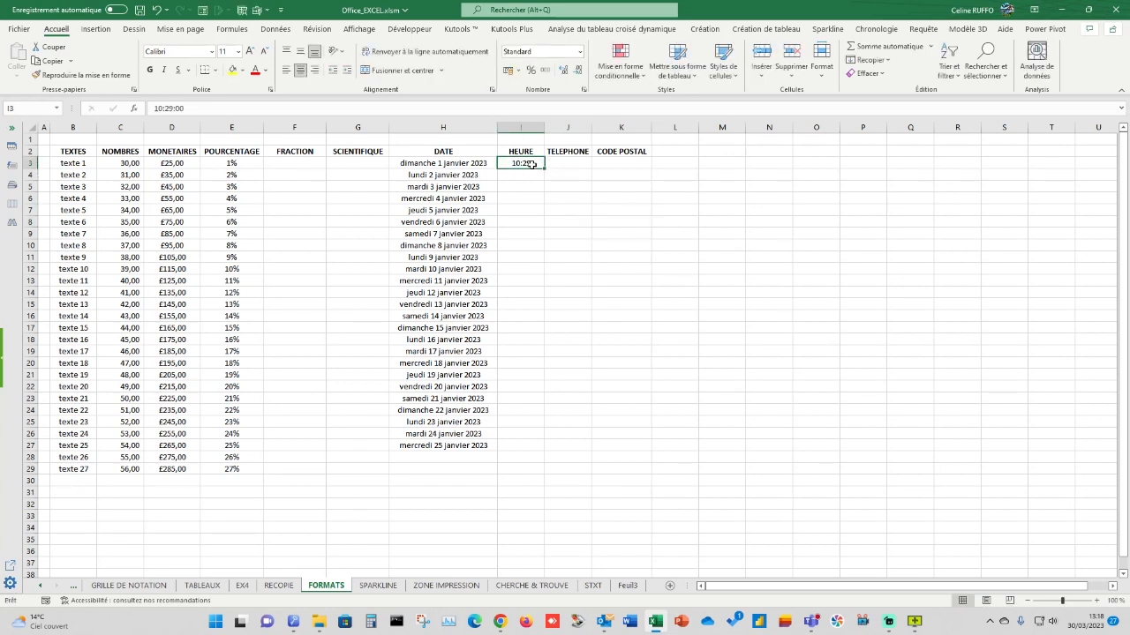
# Format the time in I3 with the Heure category's 13:30 type, and reselect the cell.
pyautogui.click(579, 53)
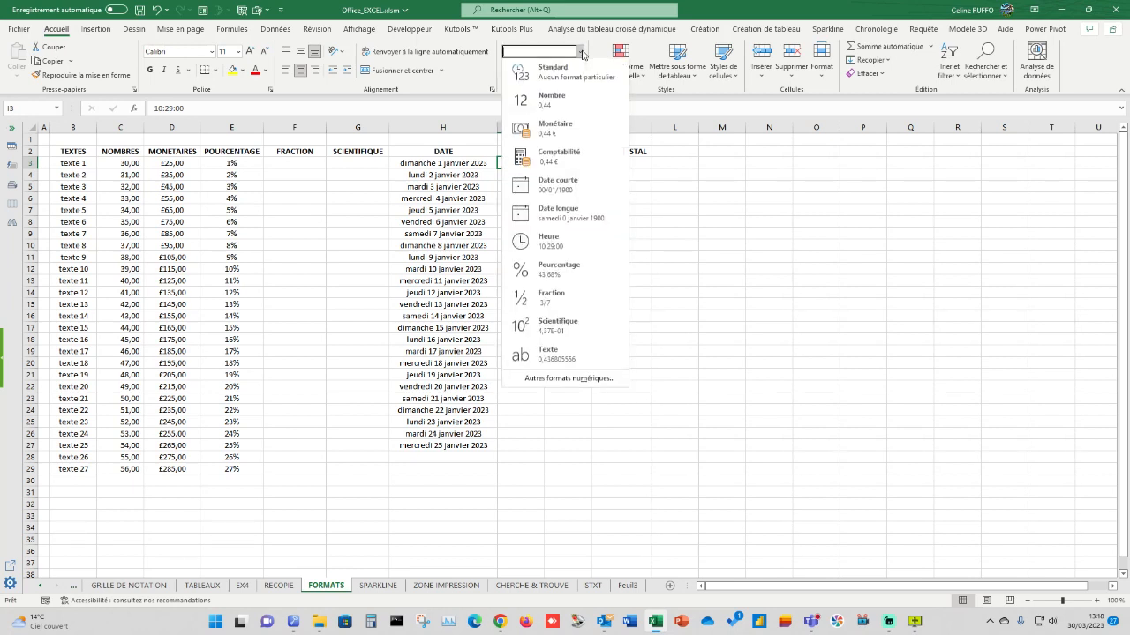
pyautogui.click(534, 379)
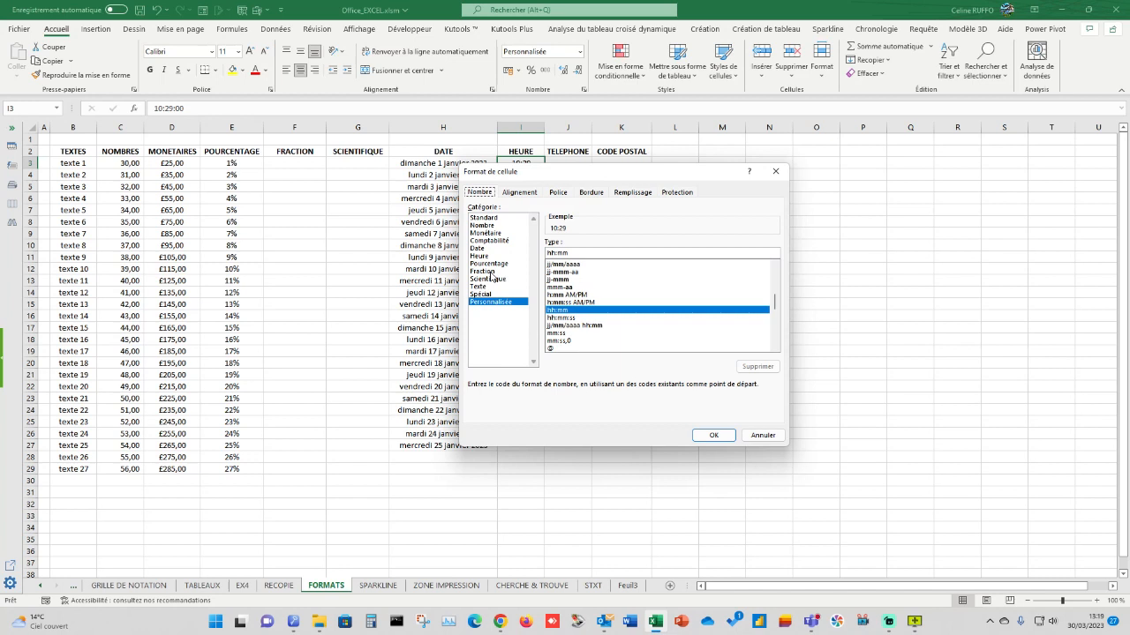
pyautogui.click(485, 256)
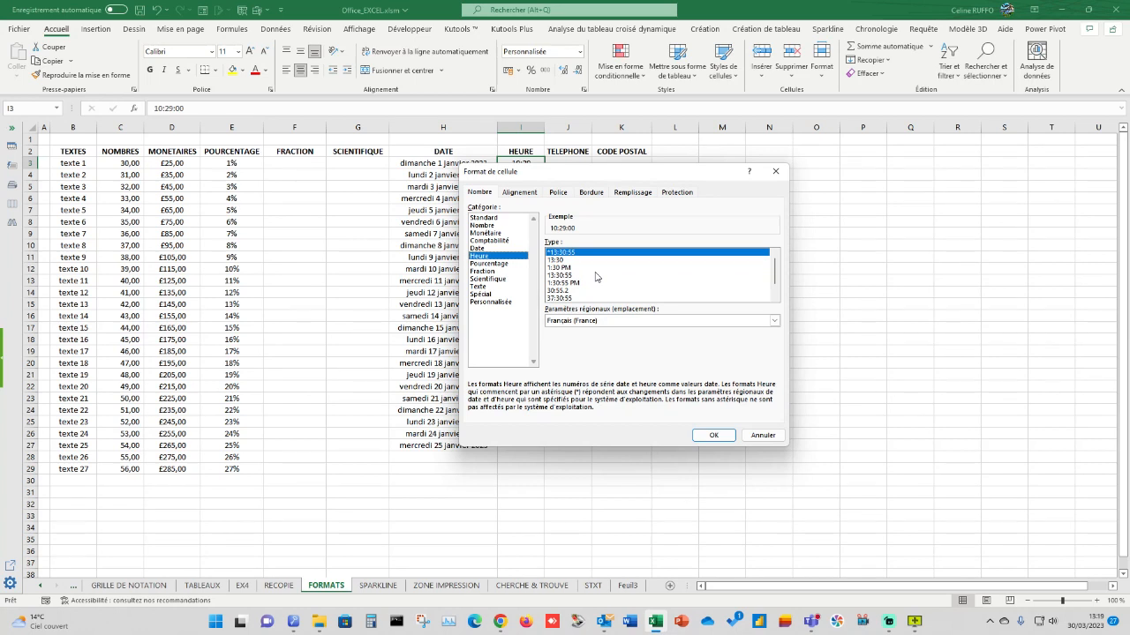
pyautogui.click(562, 260)
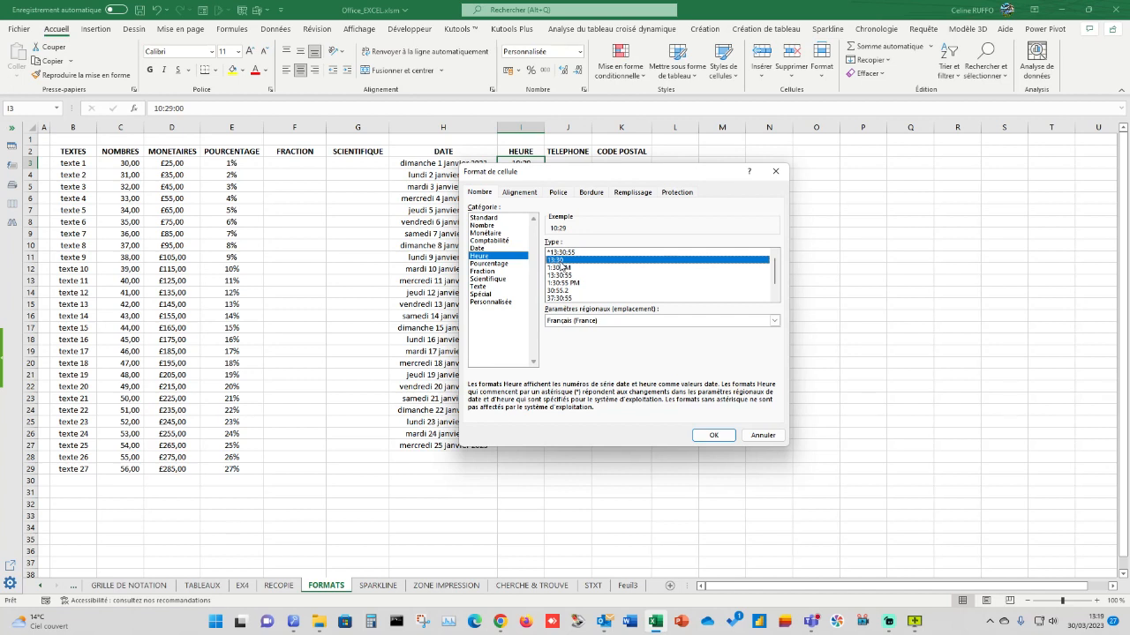
pyautogui.click(713, 435)
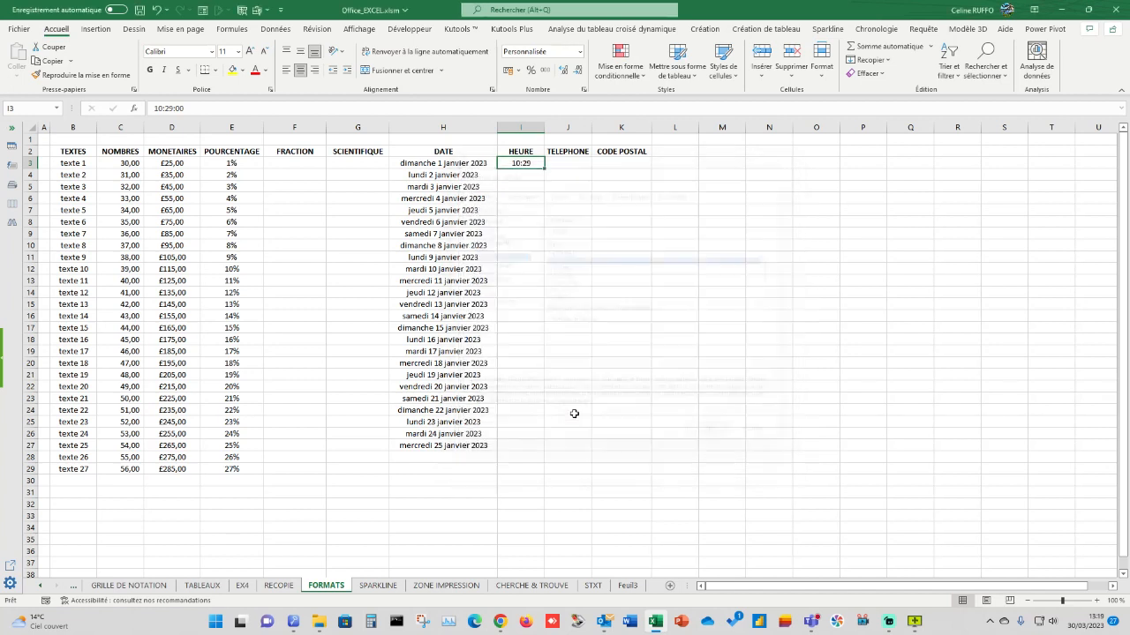
pyautogui.click(616, 270)
pyautogui.click(525, 163)
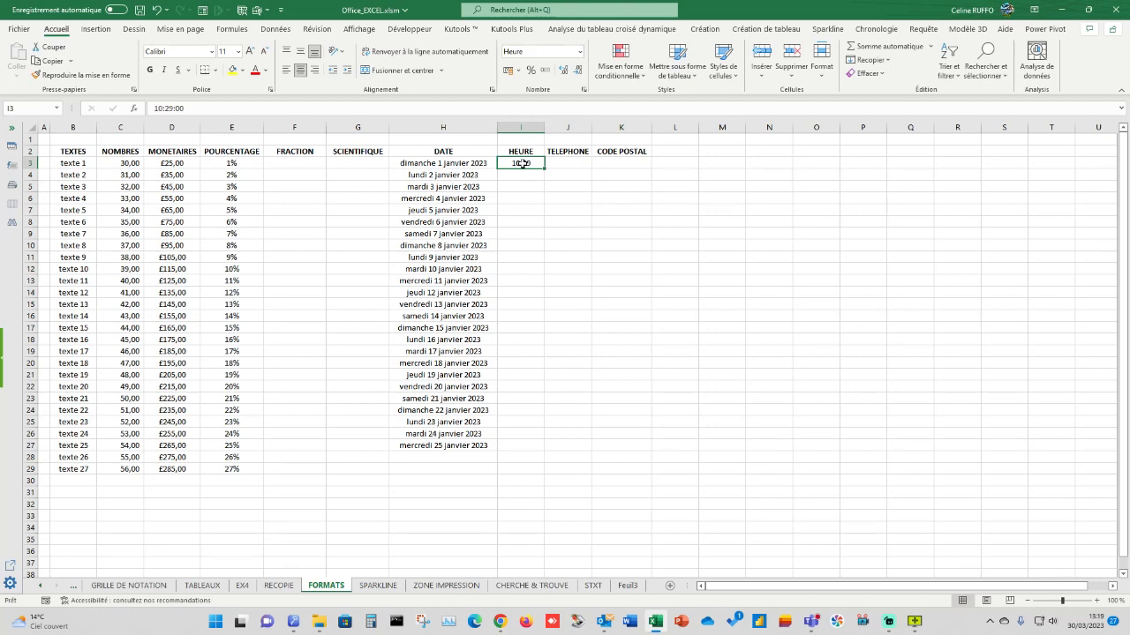
# Change the time format of I3 to the Heure category's 1:30:55 PM type.
pyautogui.rightClick(522, 163)
pyautogui.click(576, 438)
pyautogui.moveTo(560, 298); pyautogui.dragTo(564, 217)
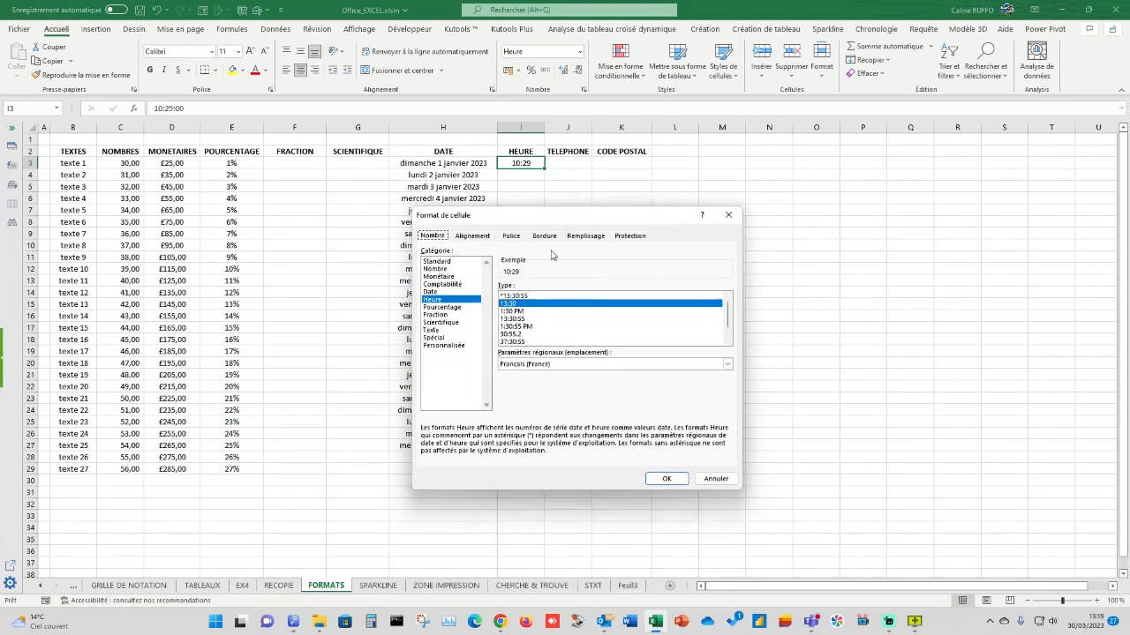
pyautogui.click(520, 327)
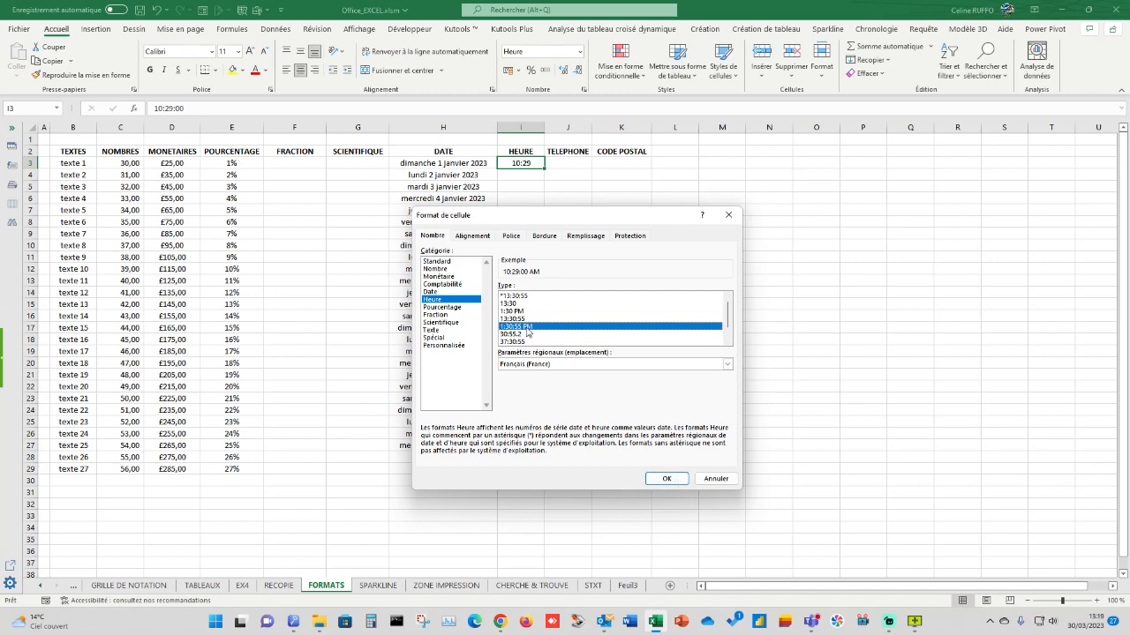
pyautogui.click(666, 478)
pyautogui.click(606, 202)
# Widen column I to fit the times, and fill the time series from I3 down to I27.
pyautogui.moveTo(545, 128); pyautogui.dragTo(538, 353)
pyautogui.click(544, 162)
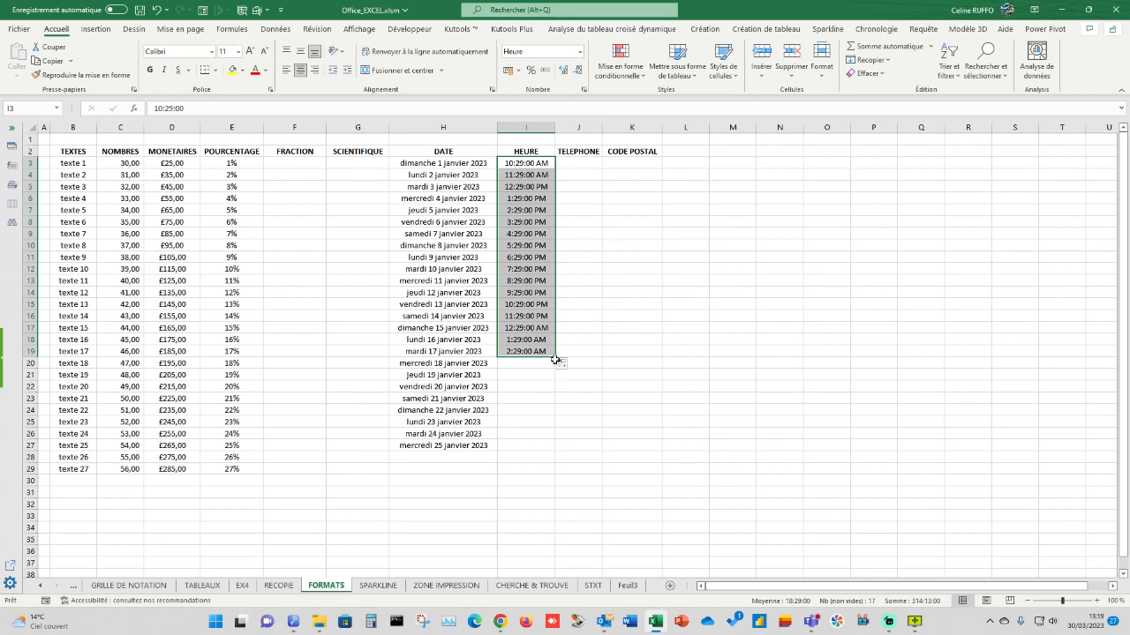
pyautogui.moveTo(556, 357); pyautogui.dragTo(538, 448)
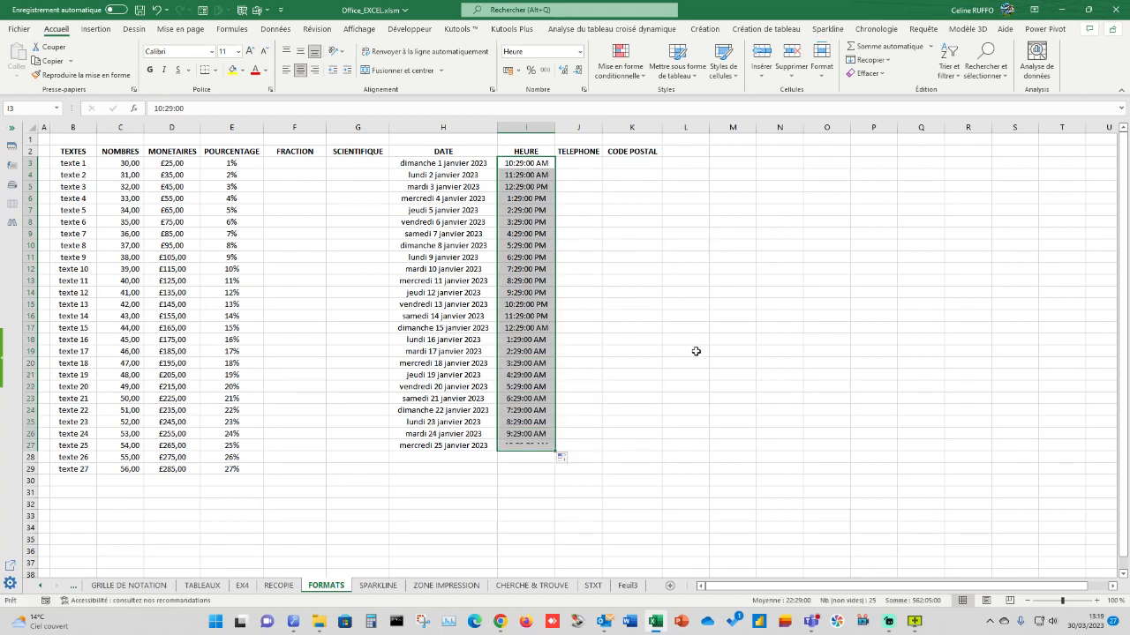
pyautogui.click(695, 351)
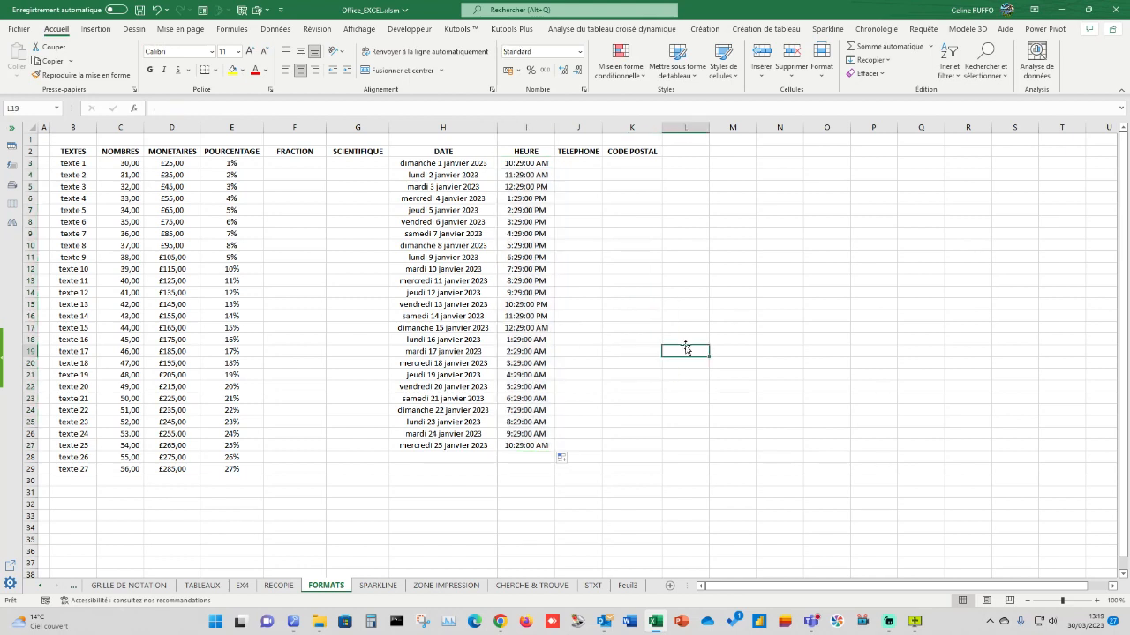
# Widen column J, and enter a sample phone number in J3 with a space between each pair of digits.
pyautogui.click(585, 160)
pyautogui.moveTo(599, 127); pyautogui.dragTo(628, 127)
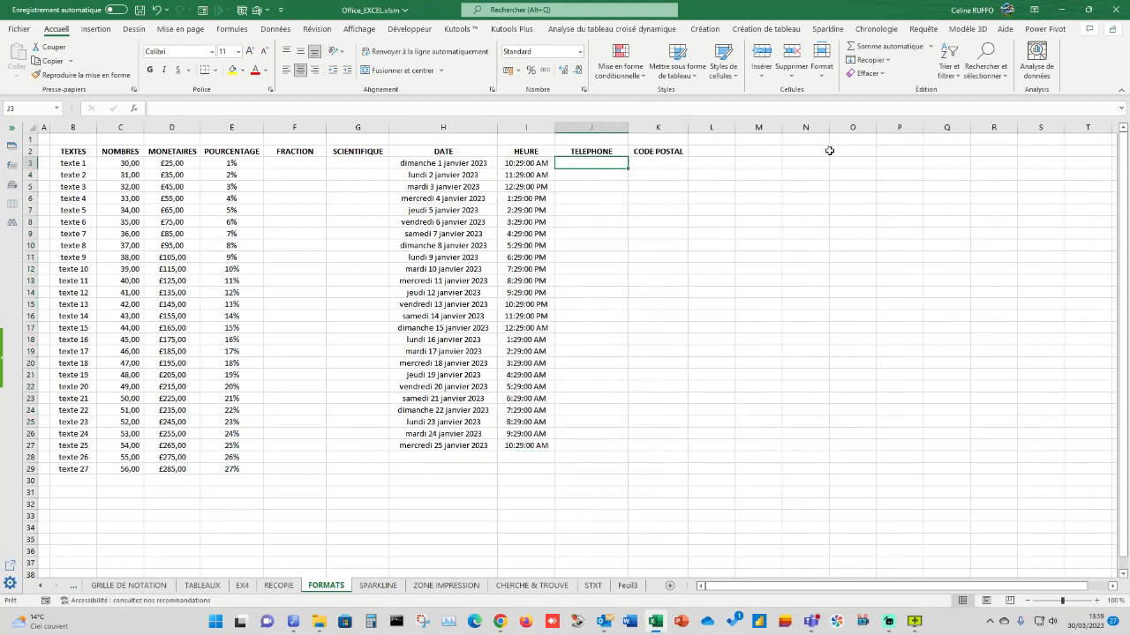
pyautogui.write('01 02 03')
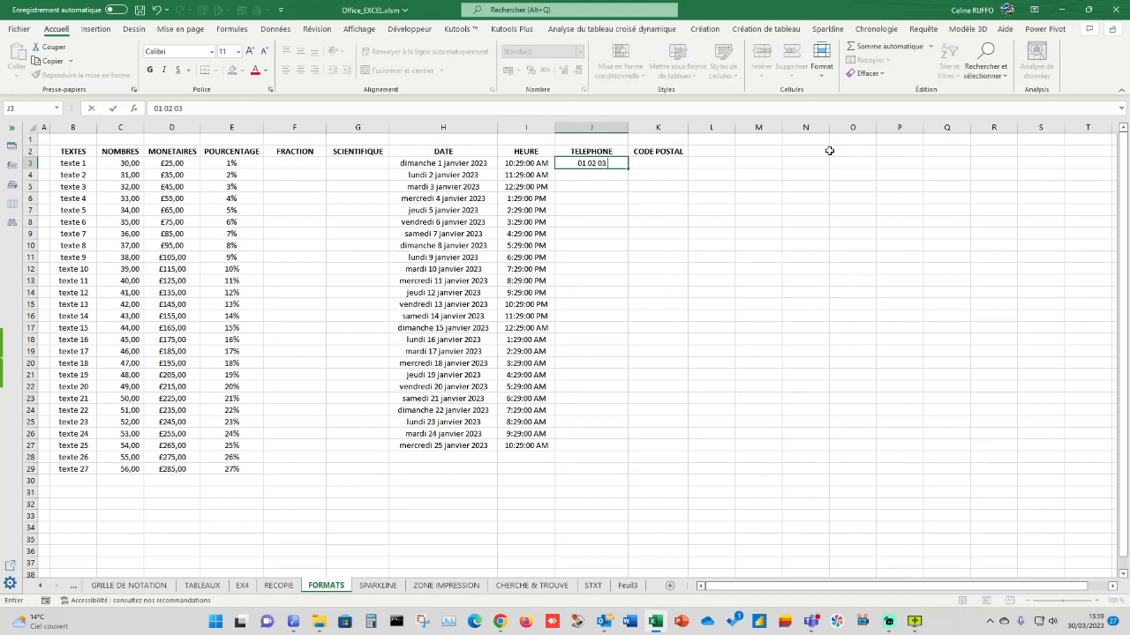
pyautogui.write(' 04 05')
pyautogui.click(605, 196)
pyautogui.click(607, 165)
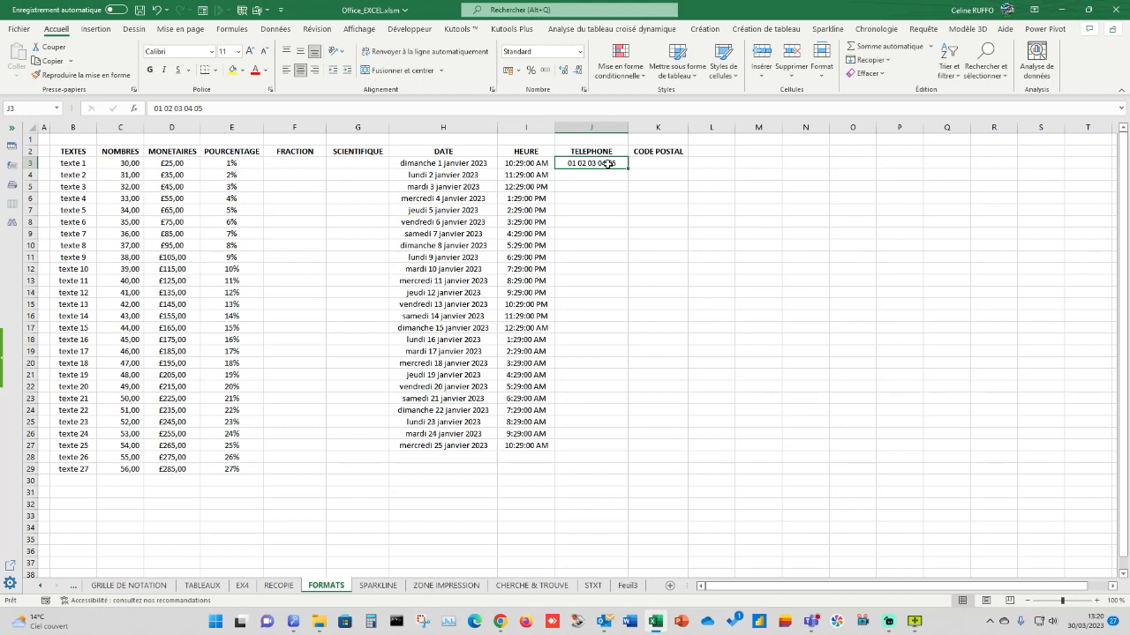
# Replace the entry in J3 with the same phone number written without spaces.
pyautogui.press('BackSpace')
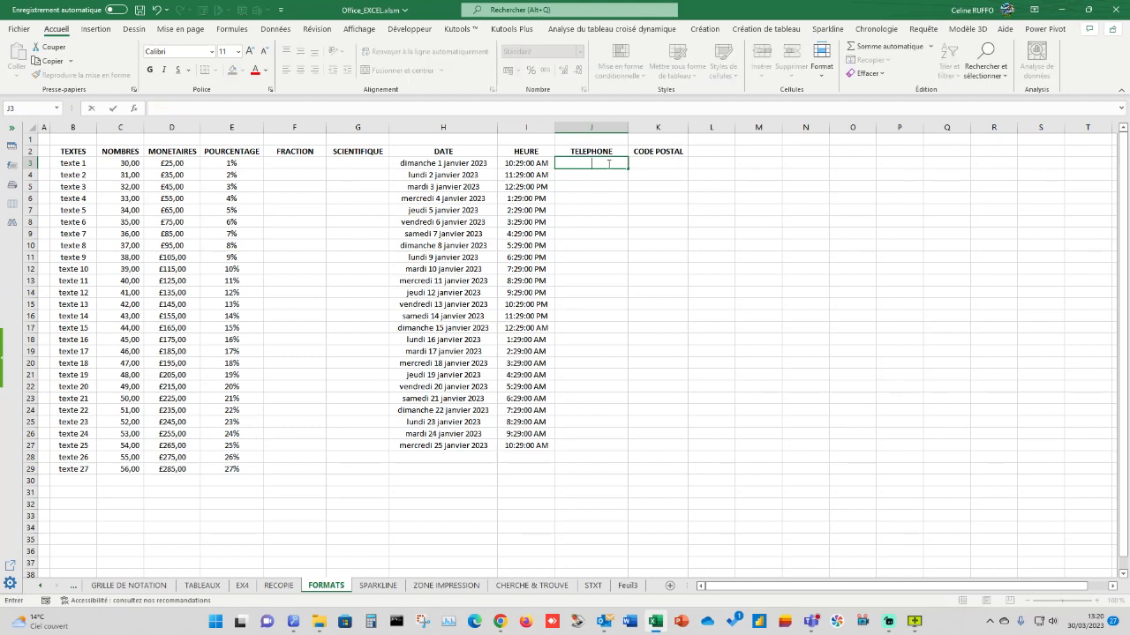
pyautogui.write('0102030405')
pyautogui.click(779, 306)
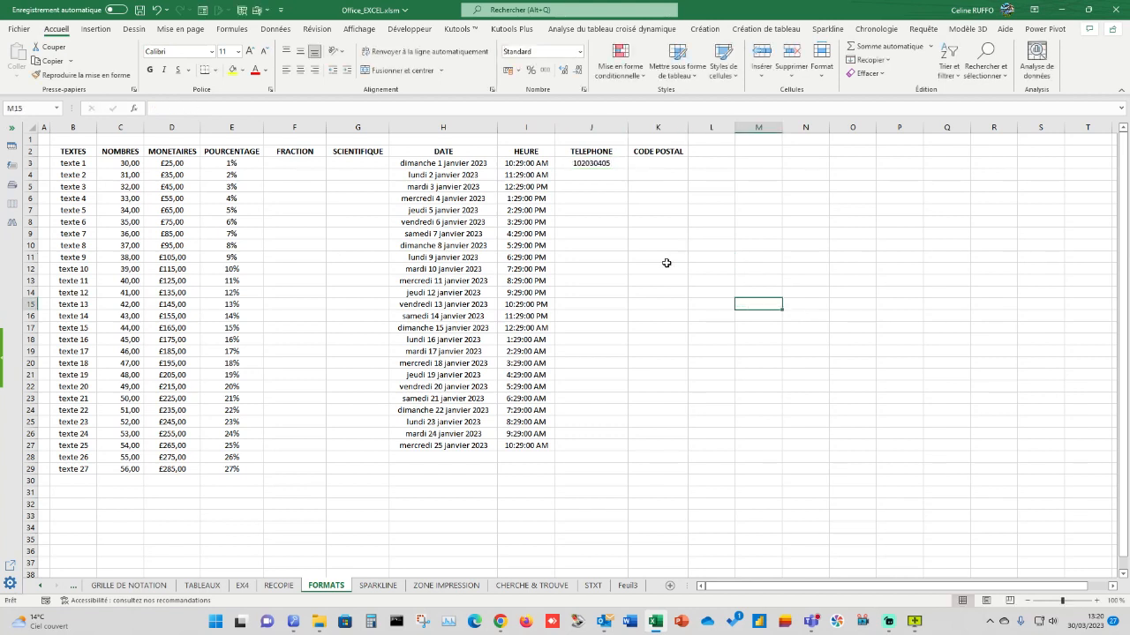
# Format J3 with the Spécial category's Numéro de téléphone type for Français (France).
pyautogui.click(576, 163)
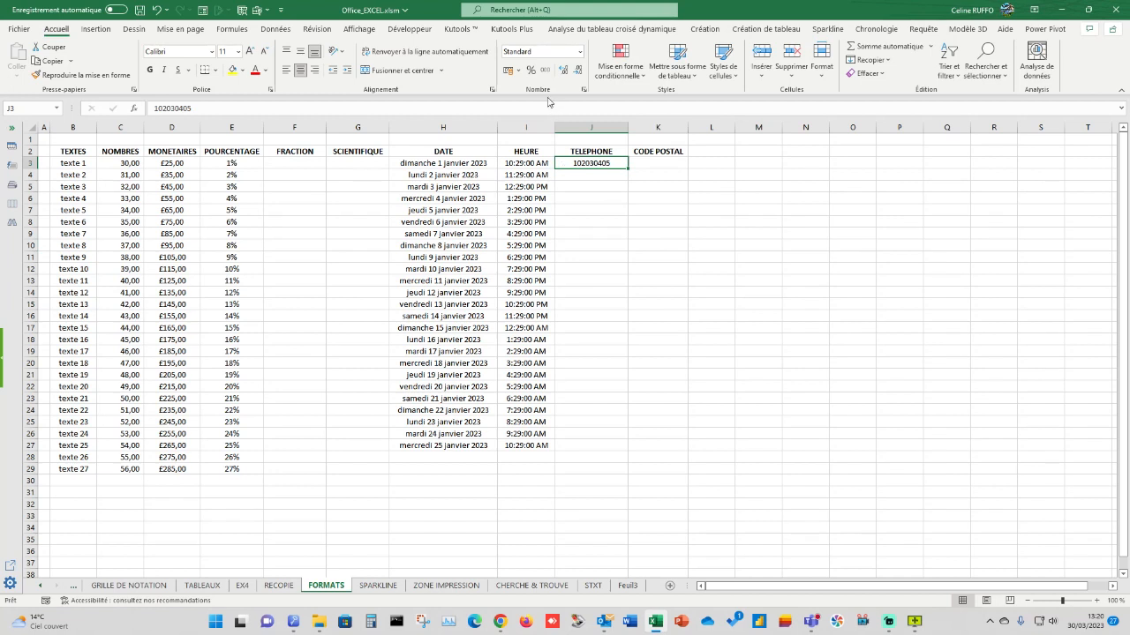
pyautogui.click(581, 52)
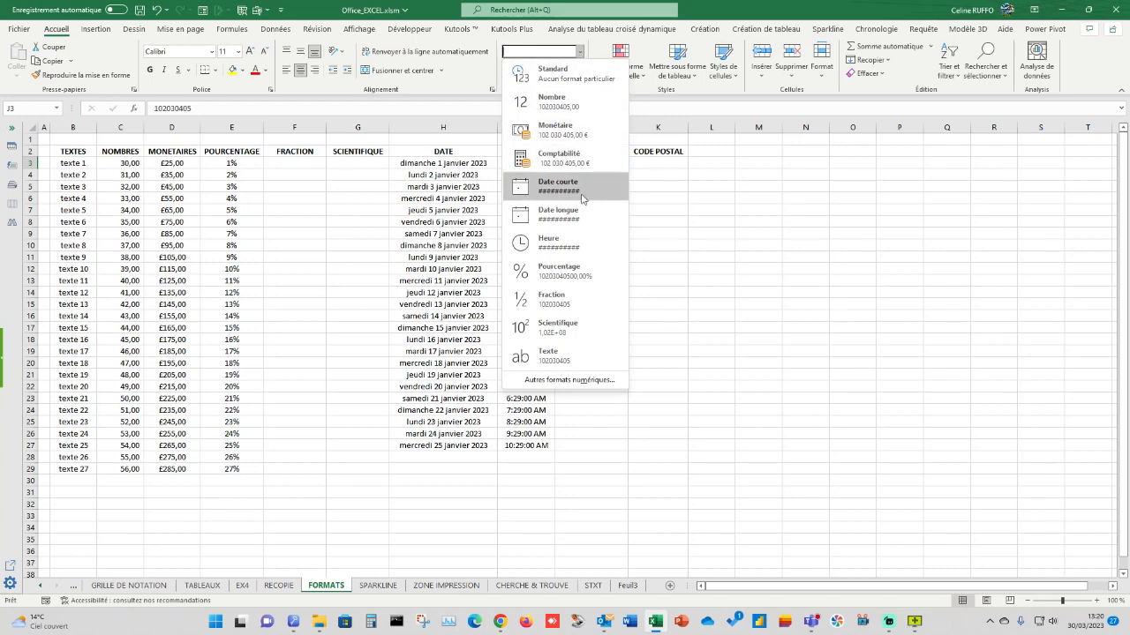
pyautogui.click(587, 380)
pyautogui.click(484, 302)
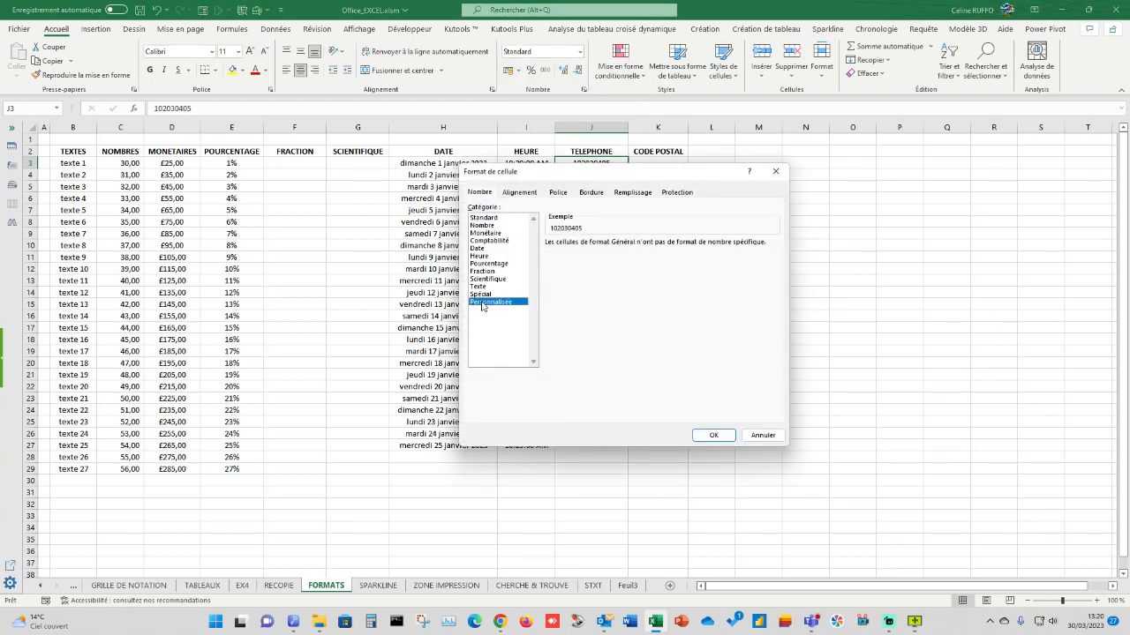
pyautogui.click(484, 293)
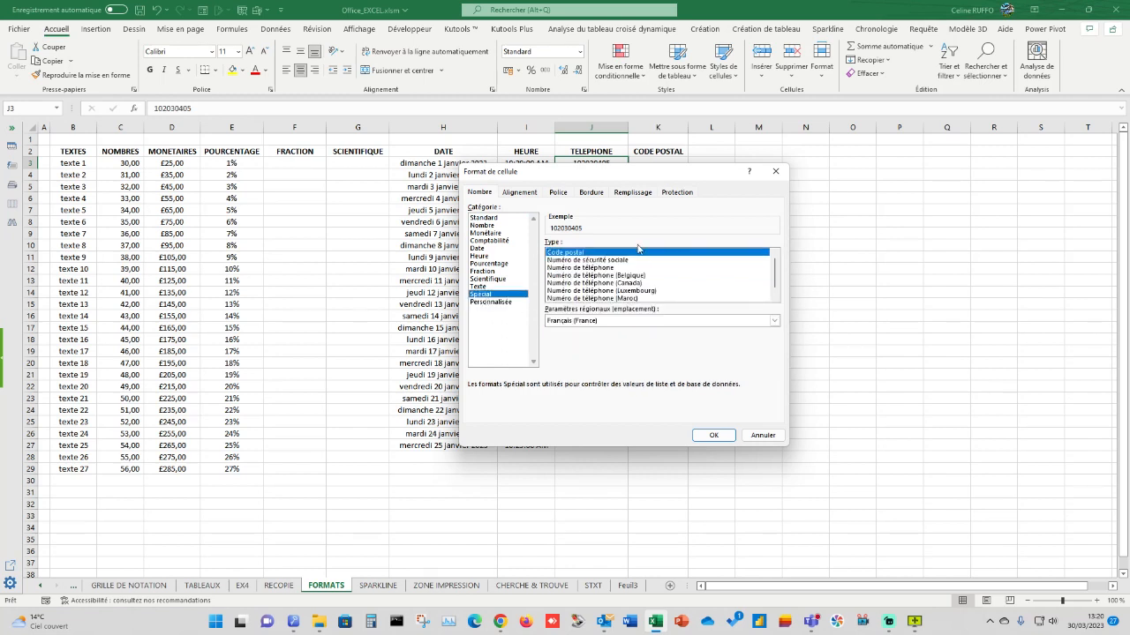
pyautogui.click(566, 270)
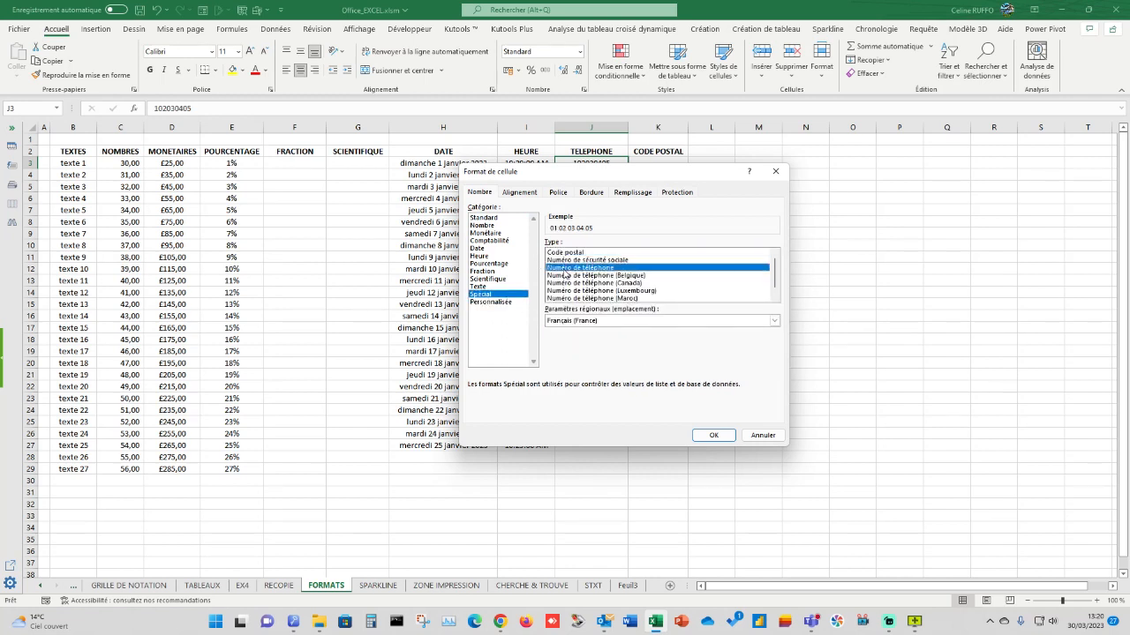
pyautogui.click(713, 435)
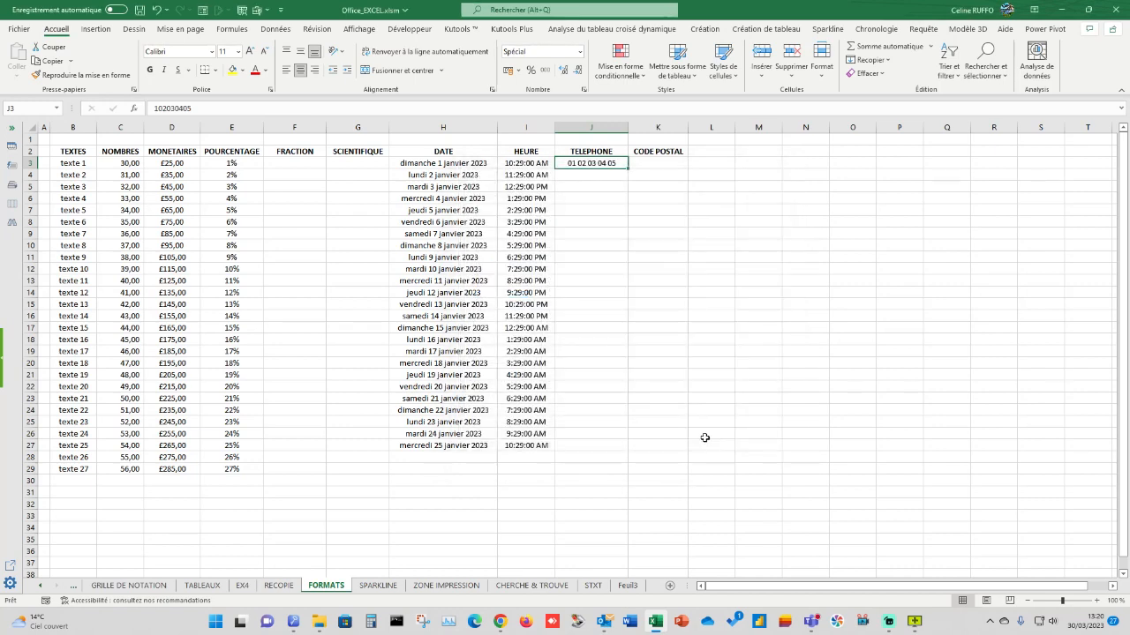
pyautogui.click(611, 175)
# Enter 01230 in K3 under the CODE POSTAL heading.
pyautogui.click(653, 162)
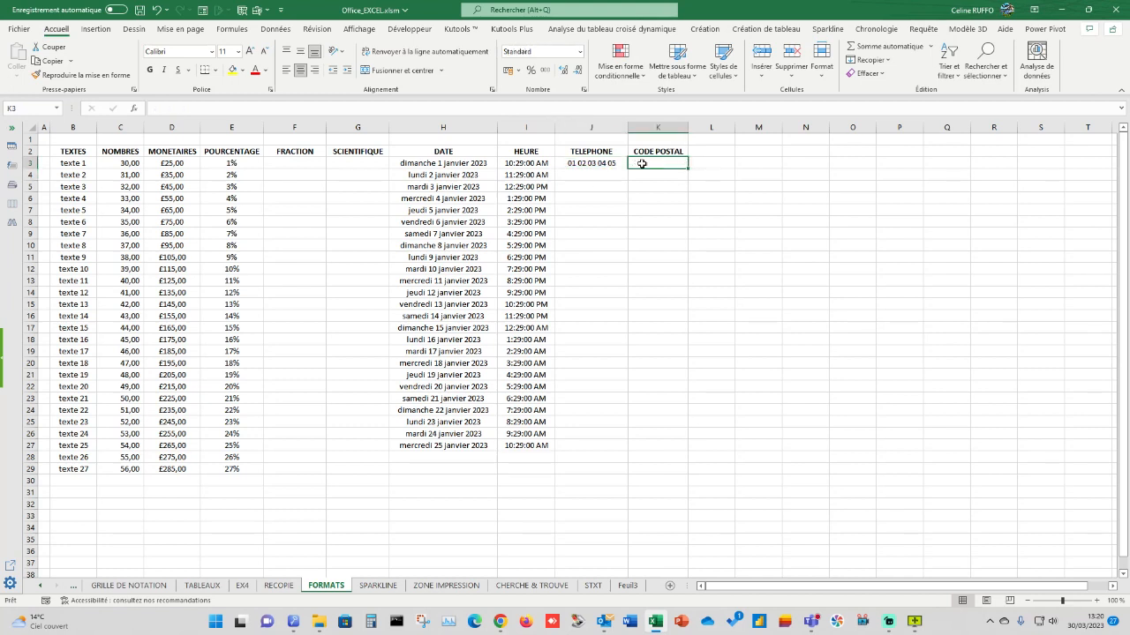
pyautogui.write('01230')
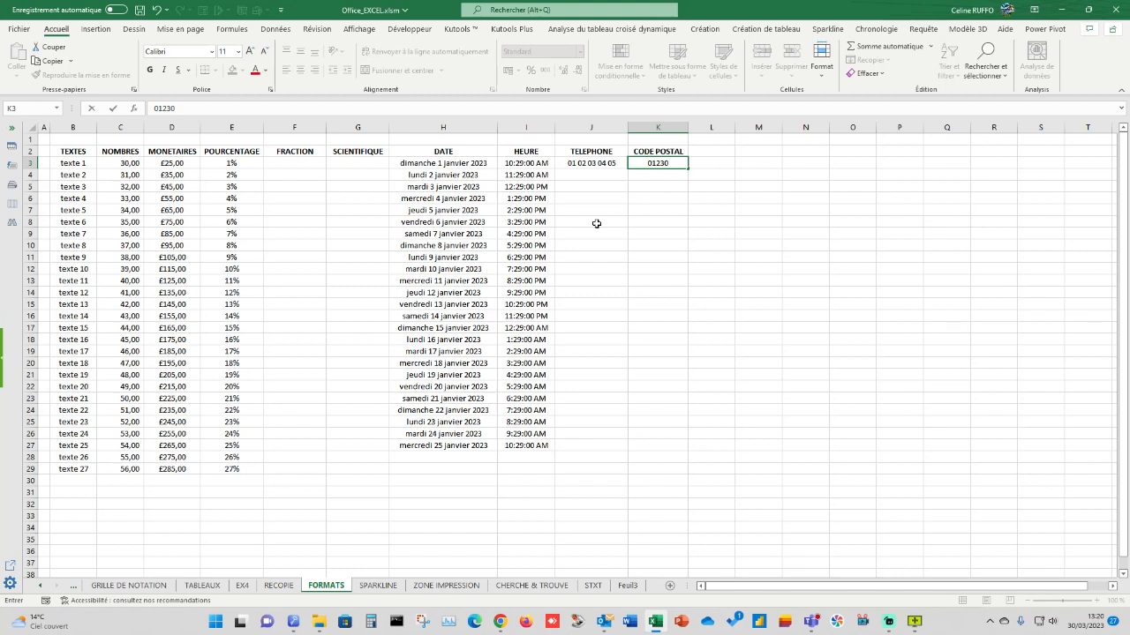
pyautogui.click(594, 221)
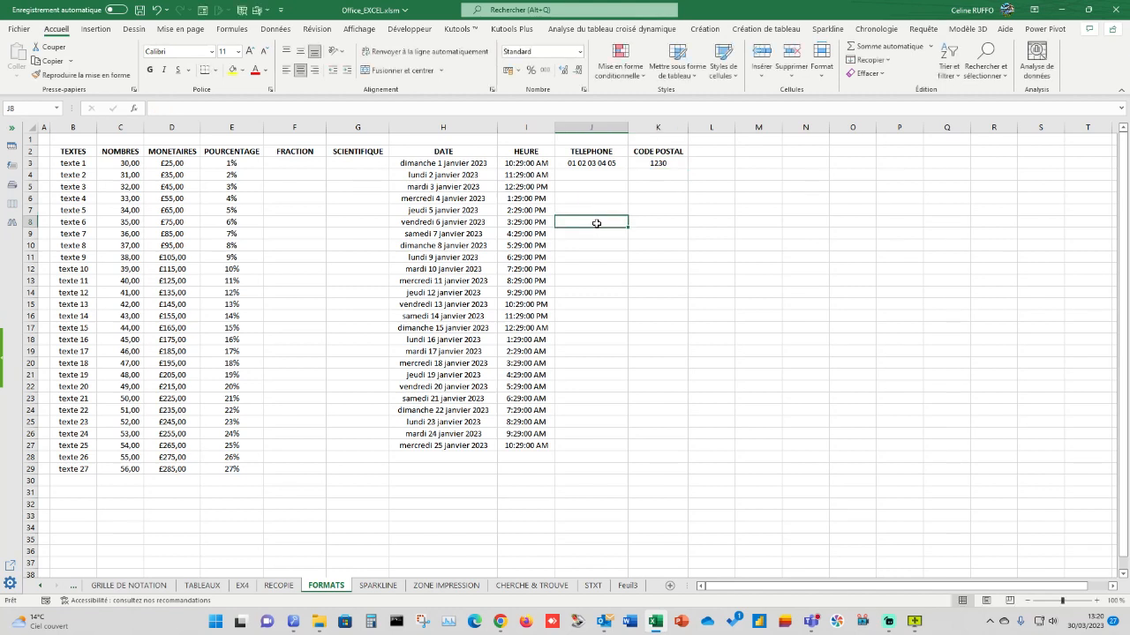
# Format K3 with the Spécial category's Code postal type.
pyautogui.click(660, 163)
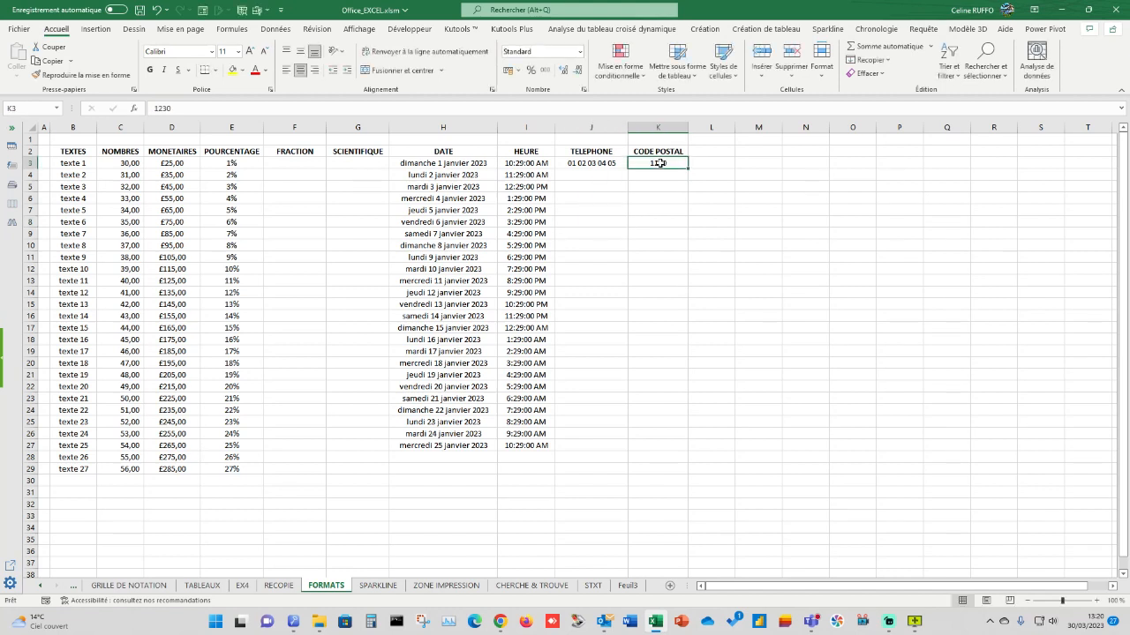
pyautogui.rightClick(659, 164)
pyautogui.click(697, 433)
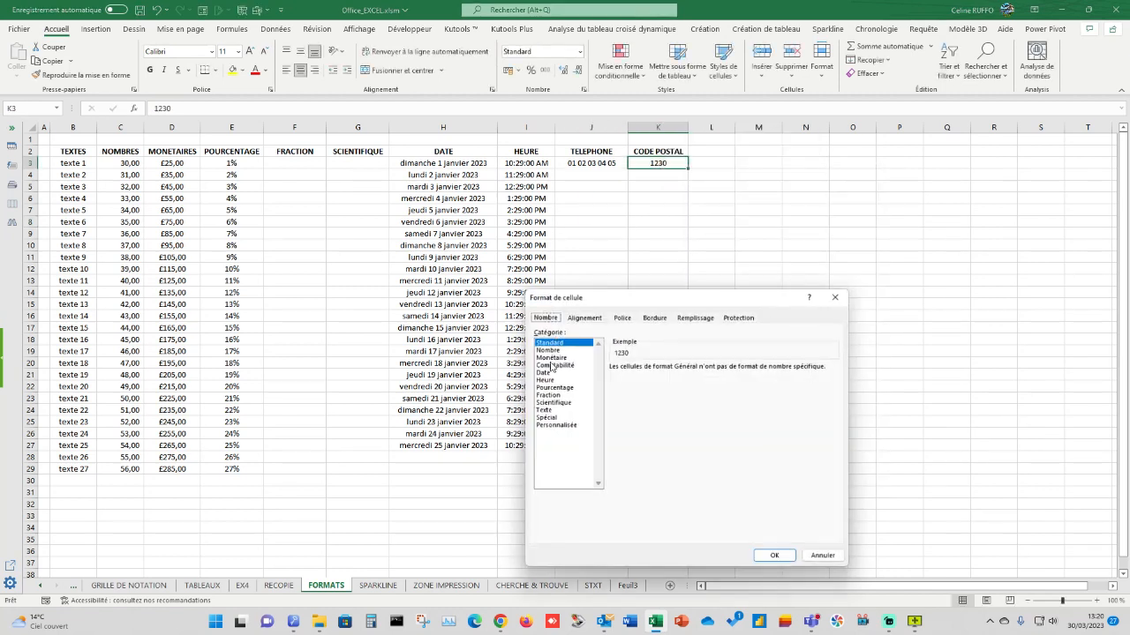
pyautogui.click(557, 418)
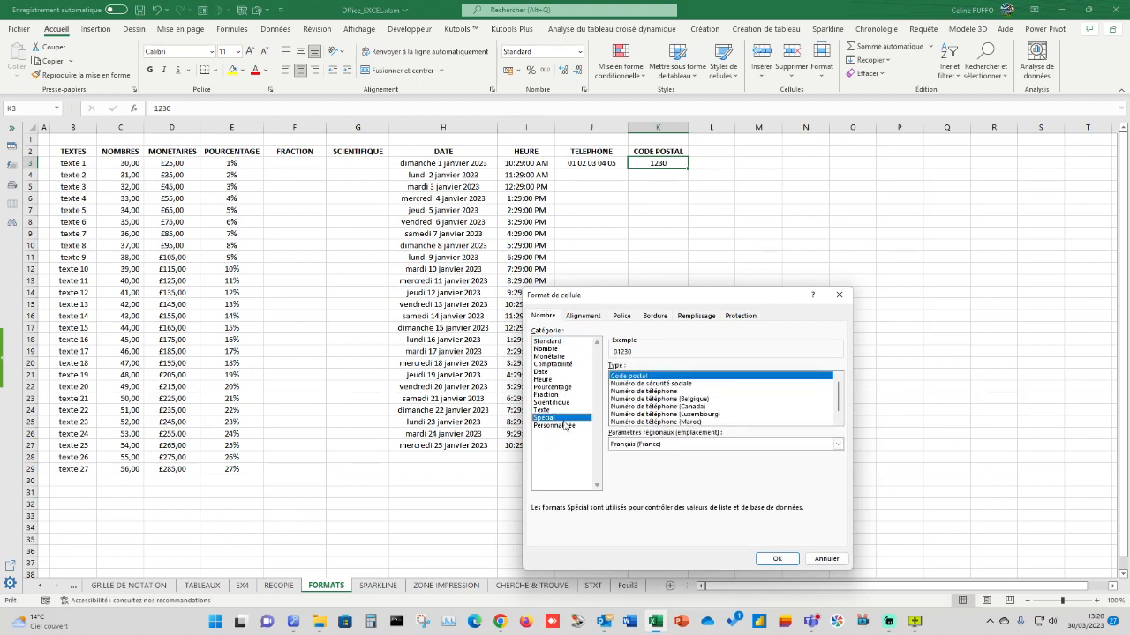
pyautogui.click(773, 560)
pyautogui.click(685, 282)
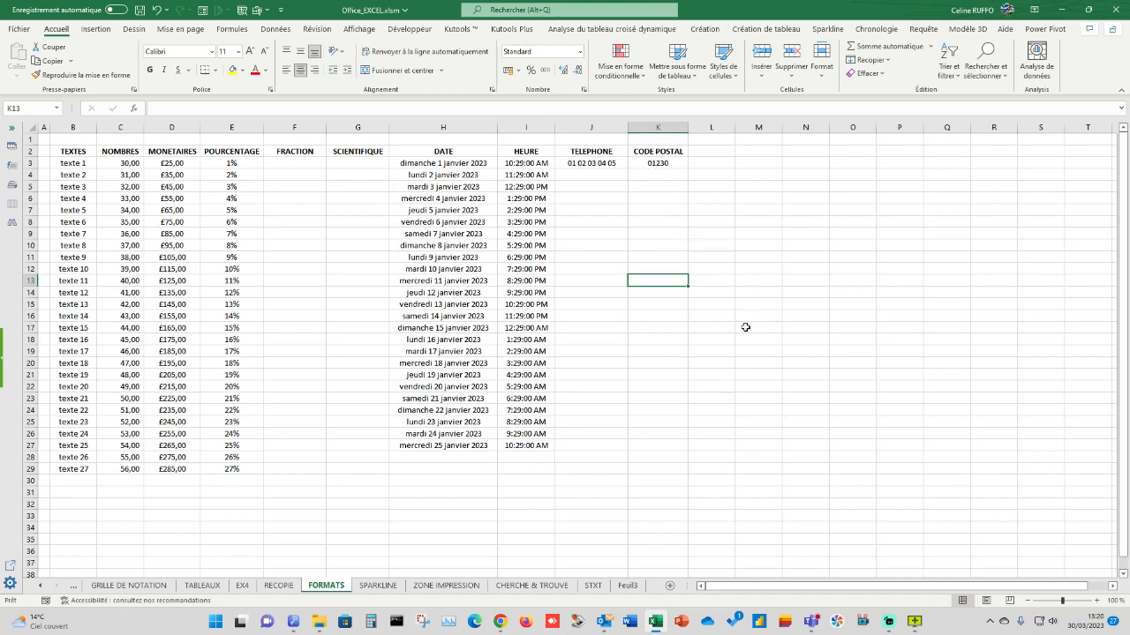
# Enter 233356 in K4 as a second postal code.
pyautogui.click(671, 177)
pyautogui.write('233356')
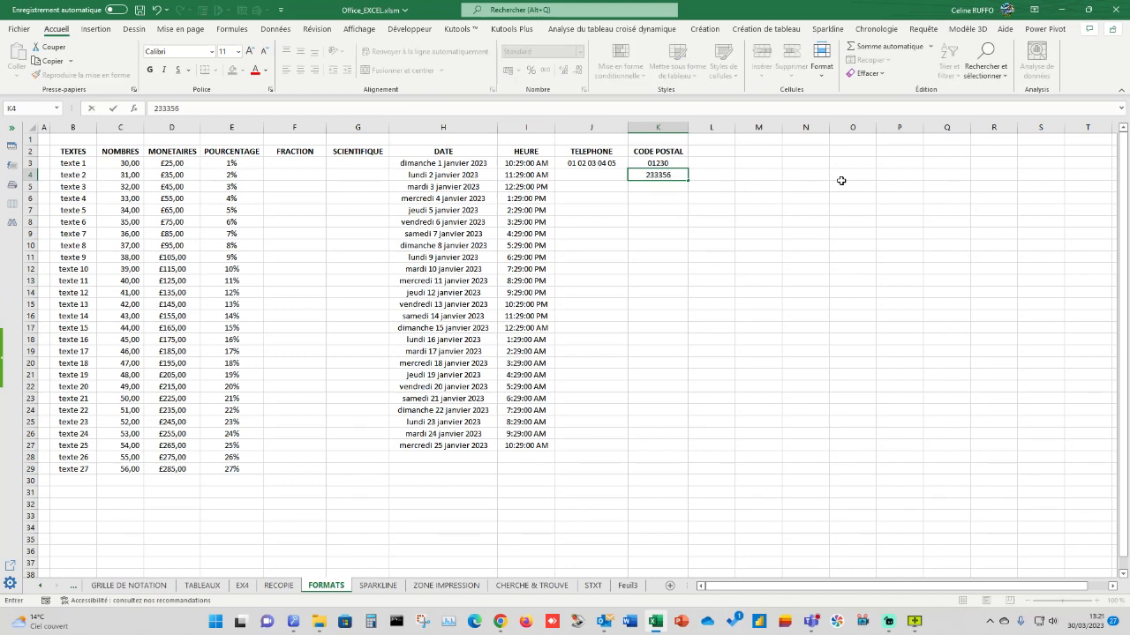
pyautogui.click(794, 242)
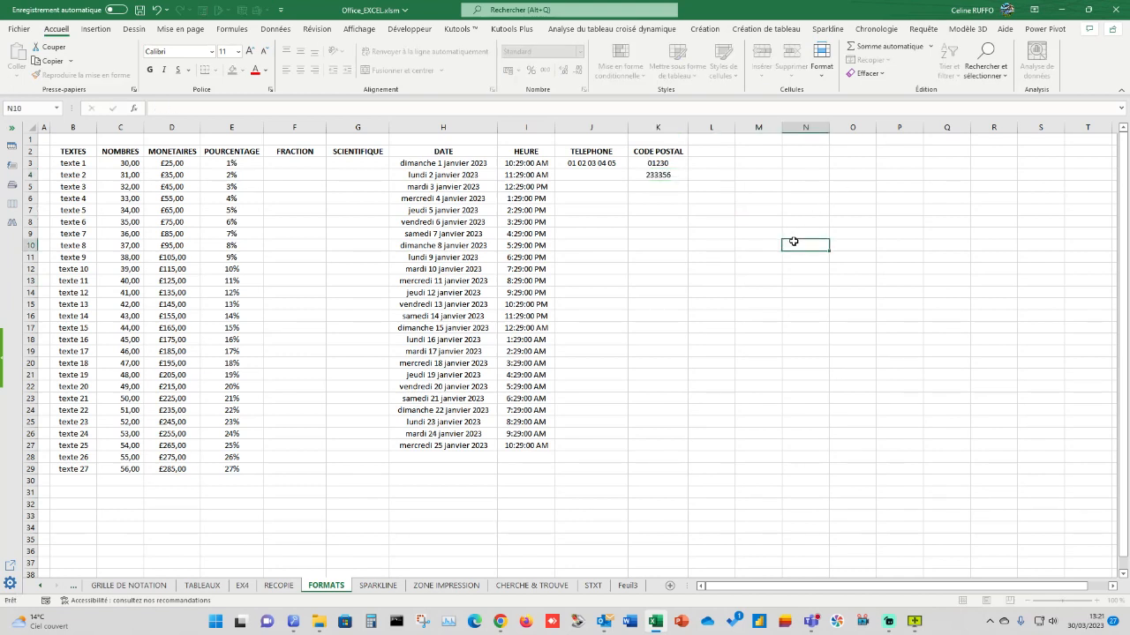
# Remove the last digit from the postal code in K4 so that it reads 23335.
pyautogui.click(685, 174)
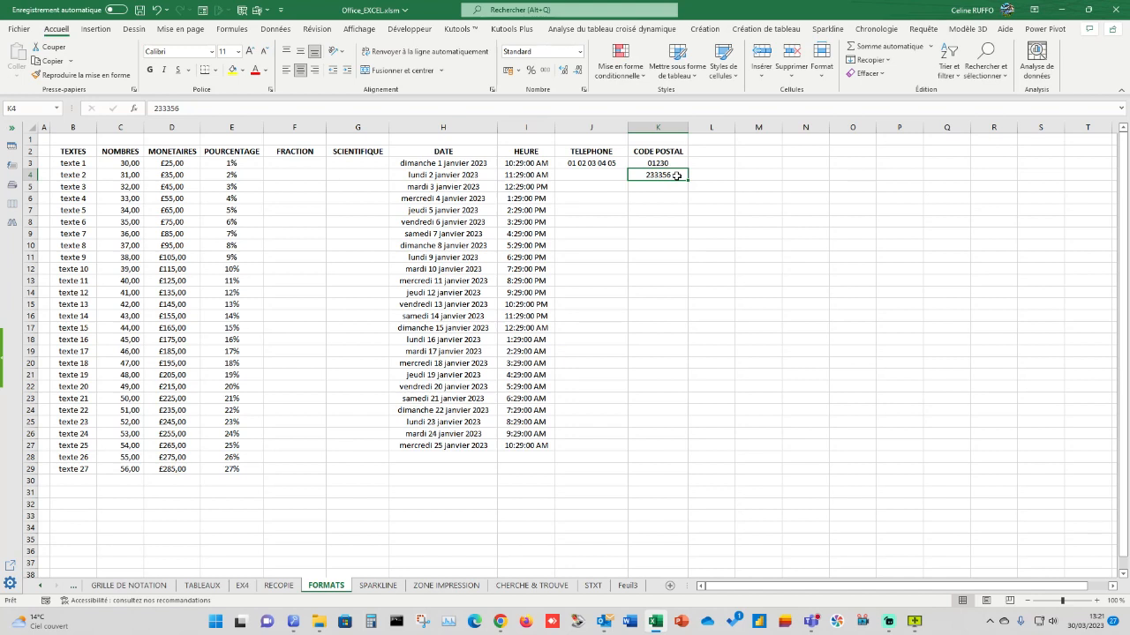
pyautogui.doubleClick(676, 176)
pyautogui.press('BackSpace')
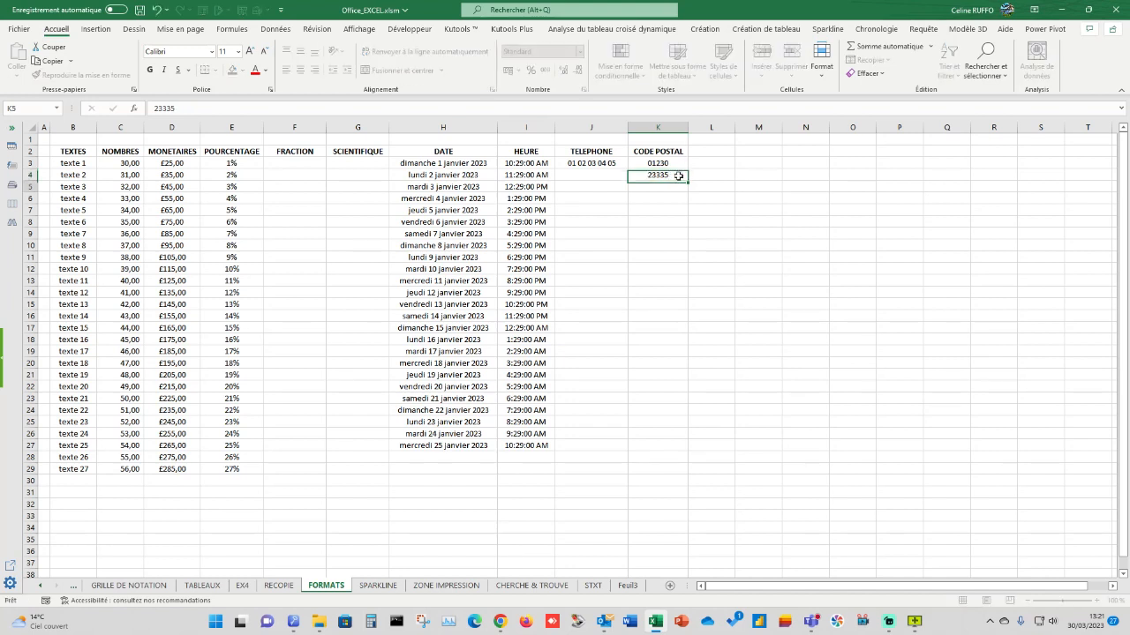
pyautogui.press('Return')
pyautogui.click(646, 255)
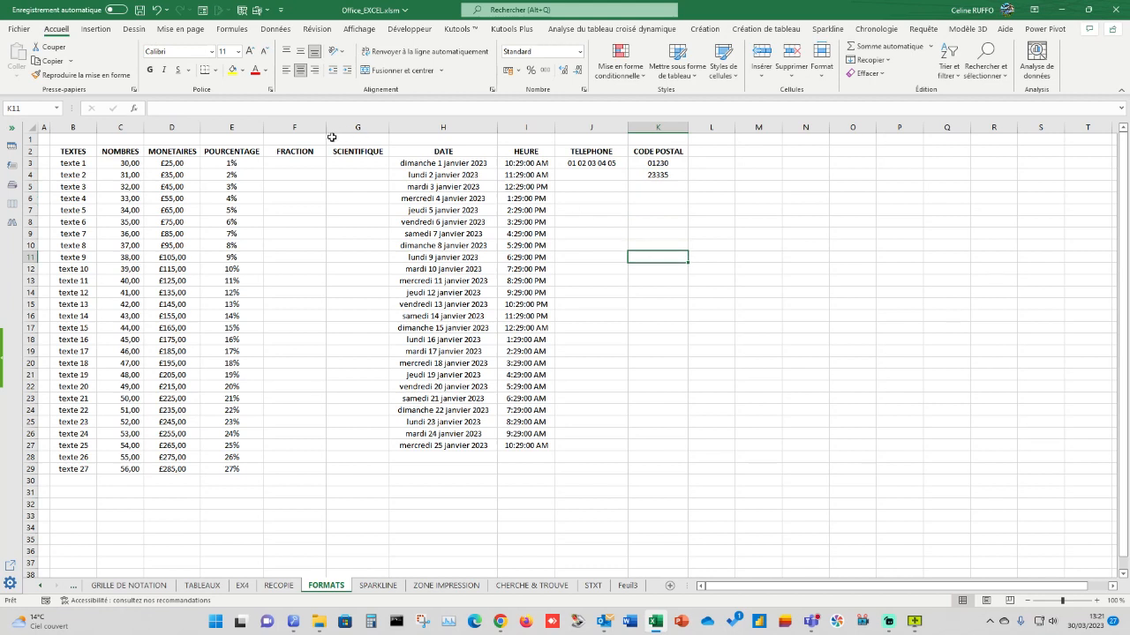
# Format F3 under the FRACTION heading with the Fraction category's Demis (1/2) type and enter 2 in it.
pyautogui.click(294, 165)
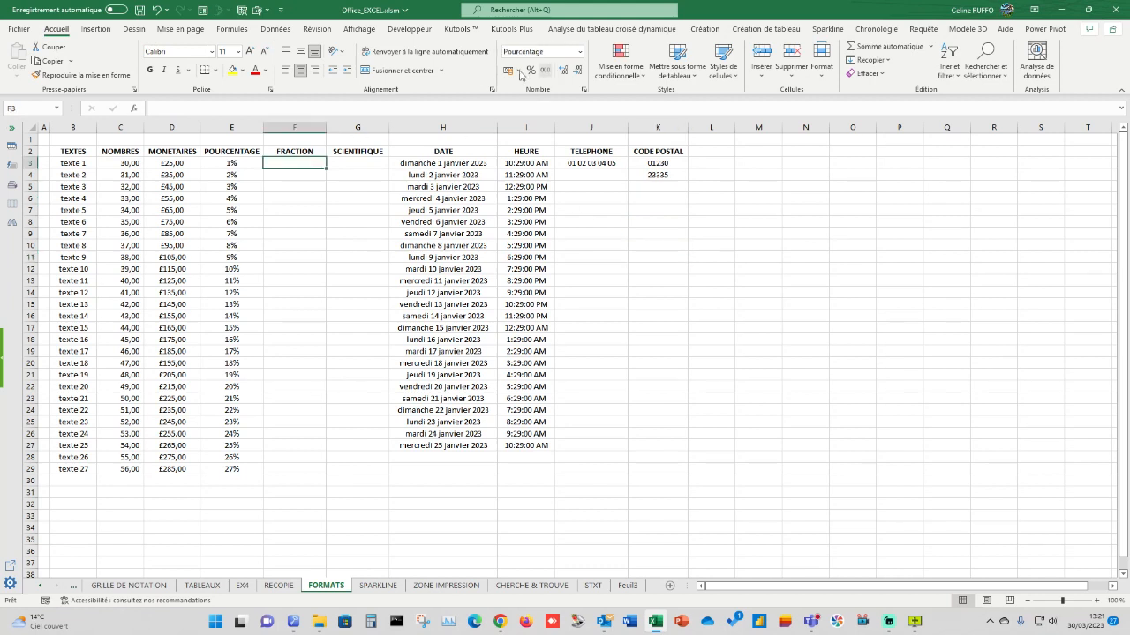
pyautogui.rightClick(286, 164)
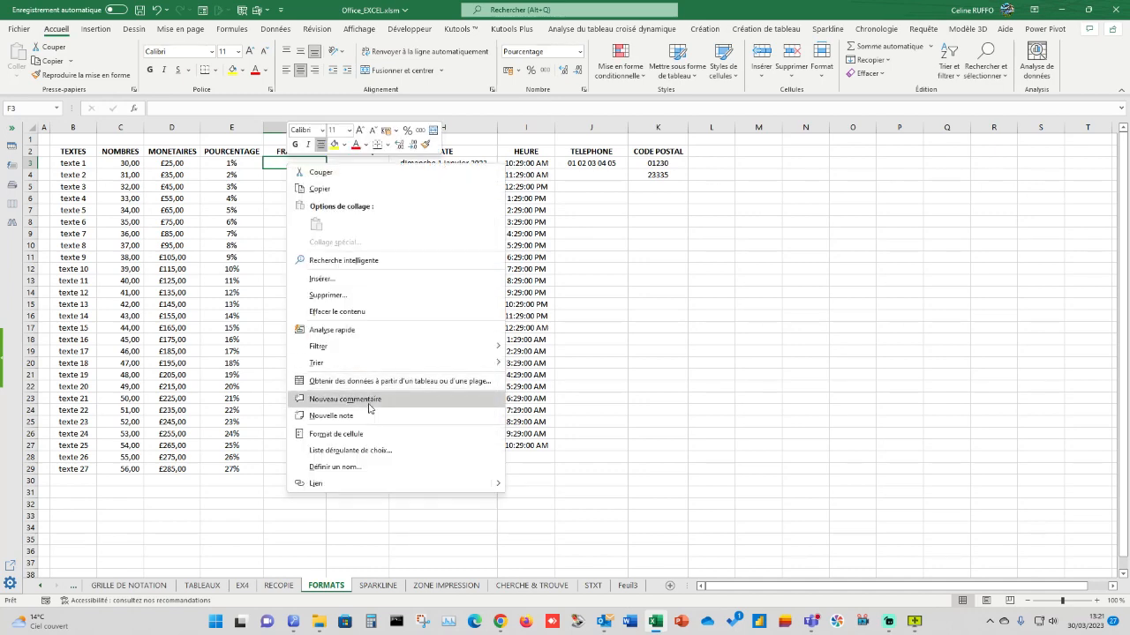
pyautogui.click(386, 428)
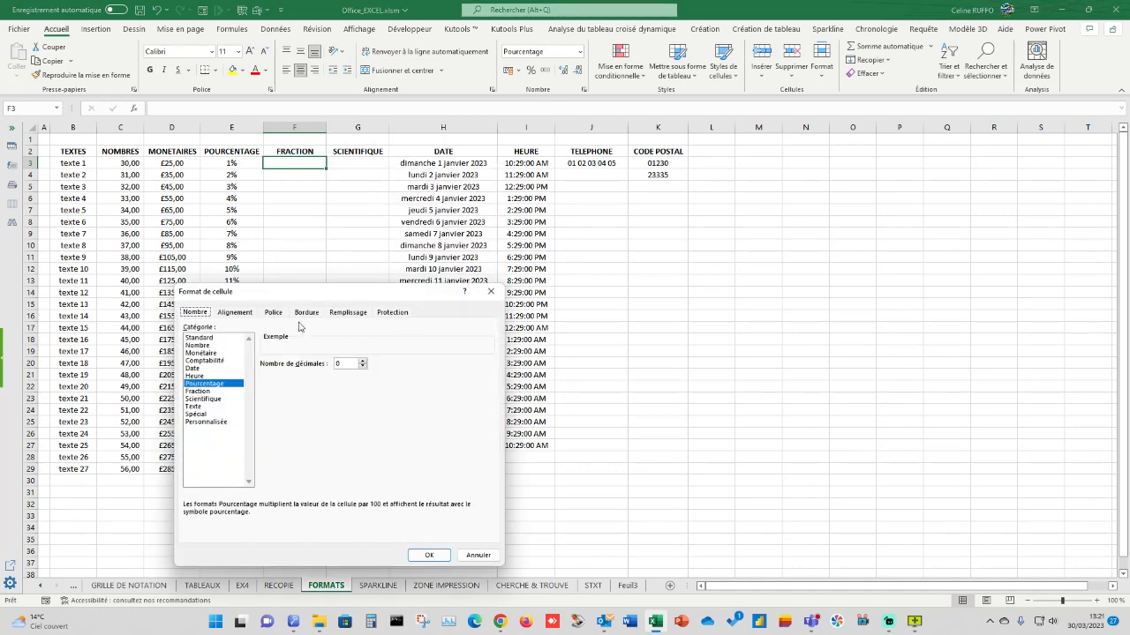
pyautogui.moveTo(287, 295); pyautogui.dragTo(440, 258)
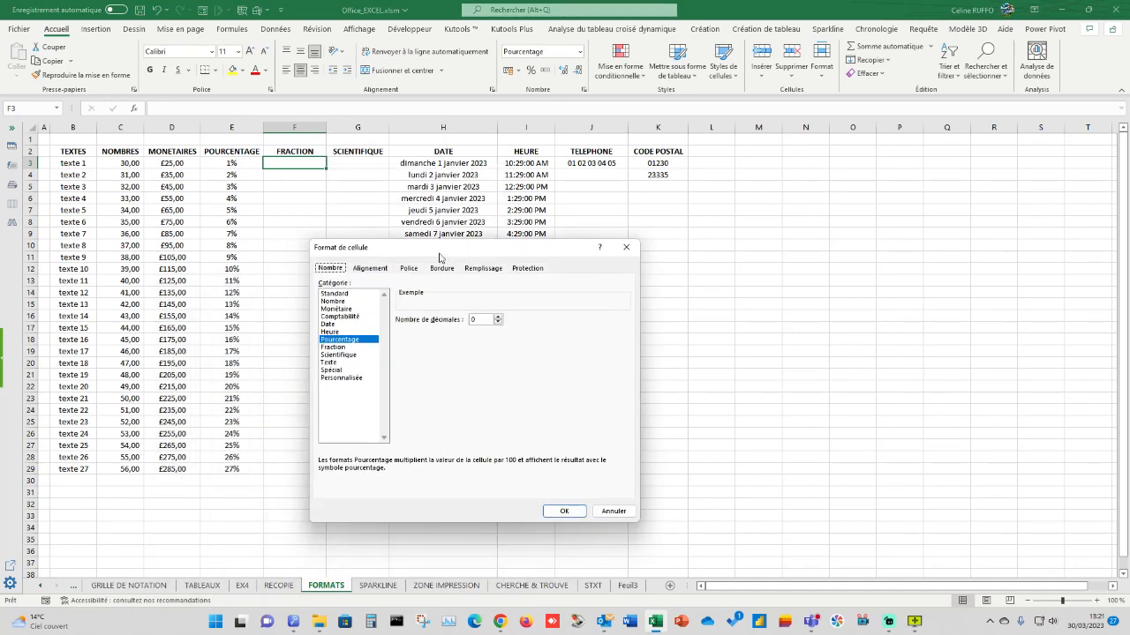
pyautogui.click(346, 348)
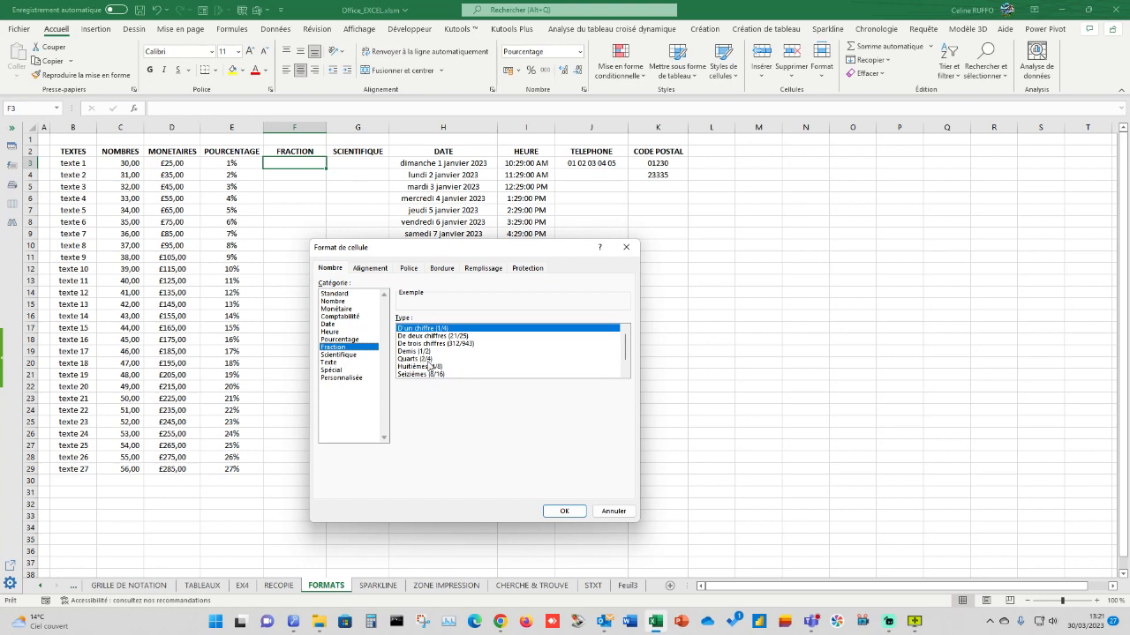
pyautogui.scroll(-1, 627, 353)
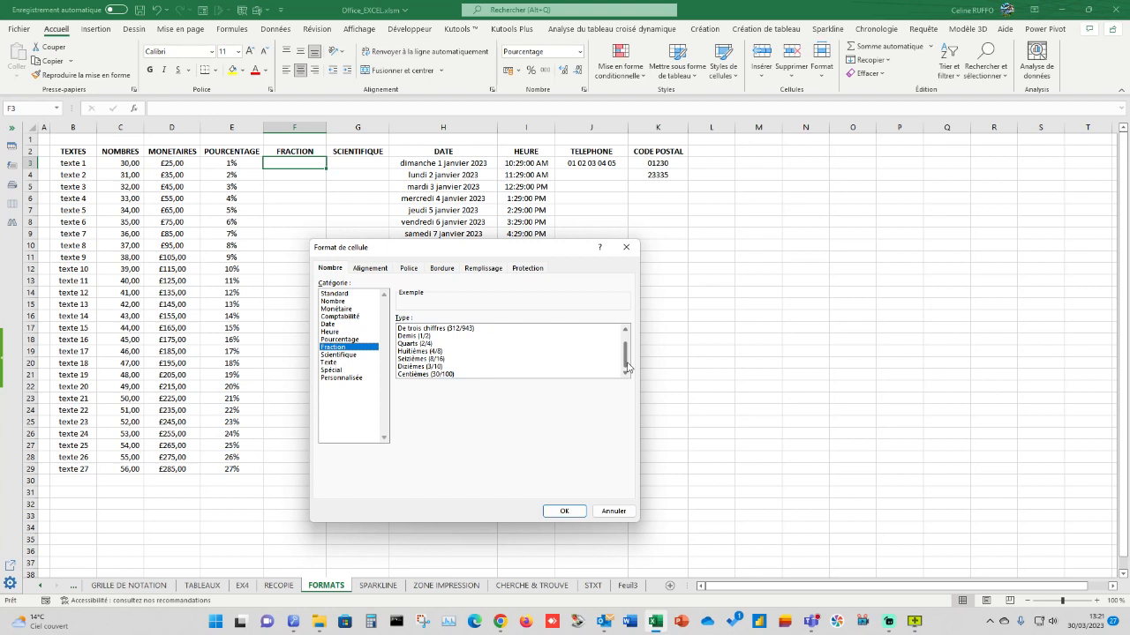
pyautogui.click(414, 336)
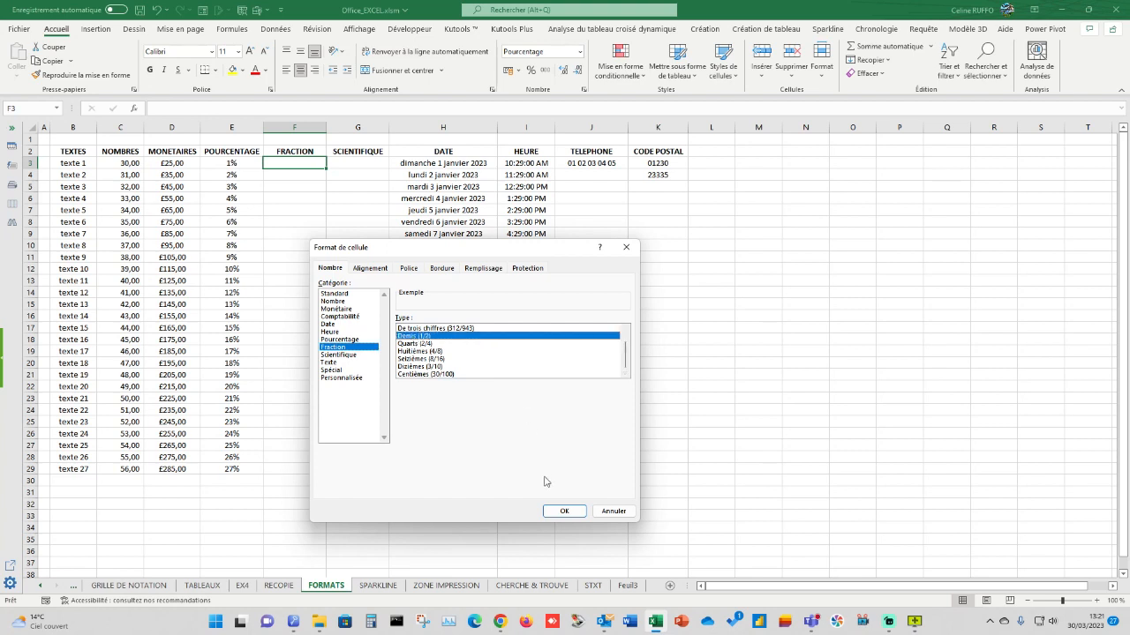
pyautogui.click(564, 511)
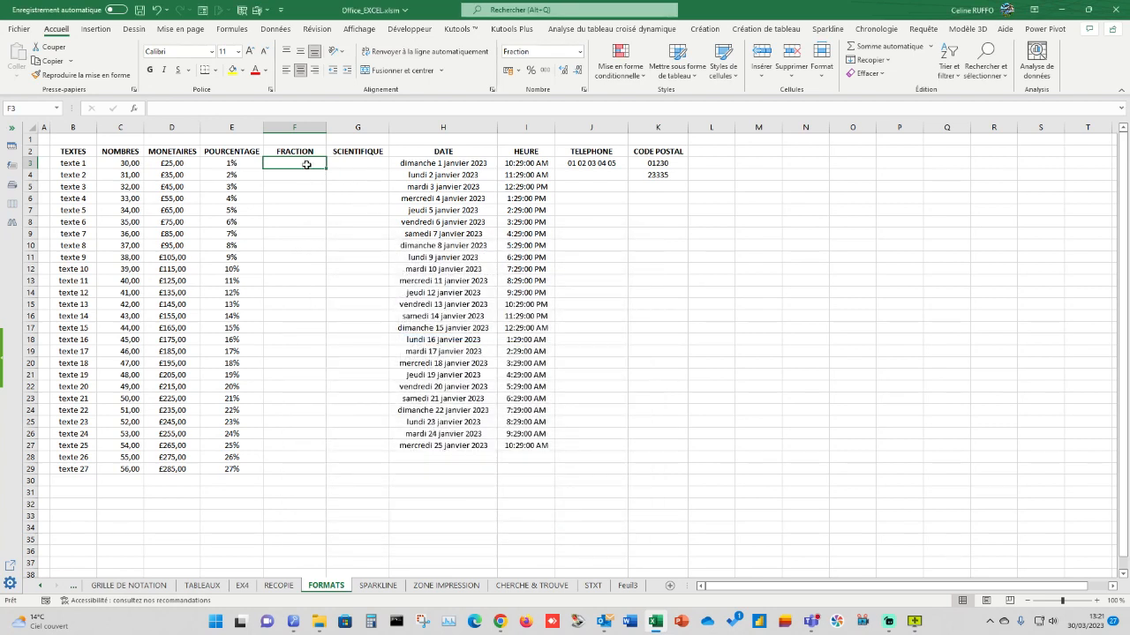
pyautogui.write('2')
pyautogui.press('Return')
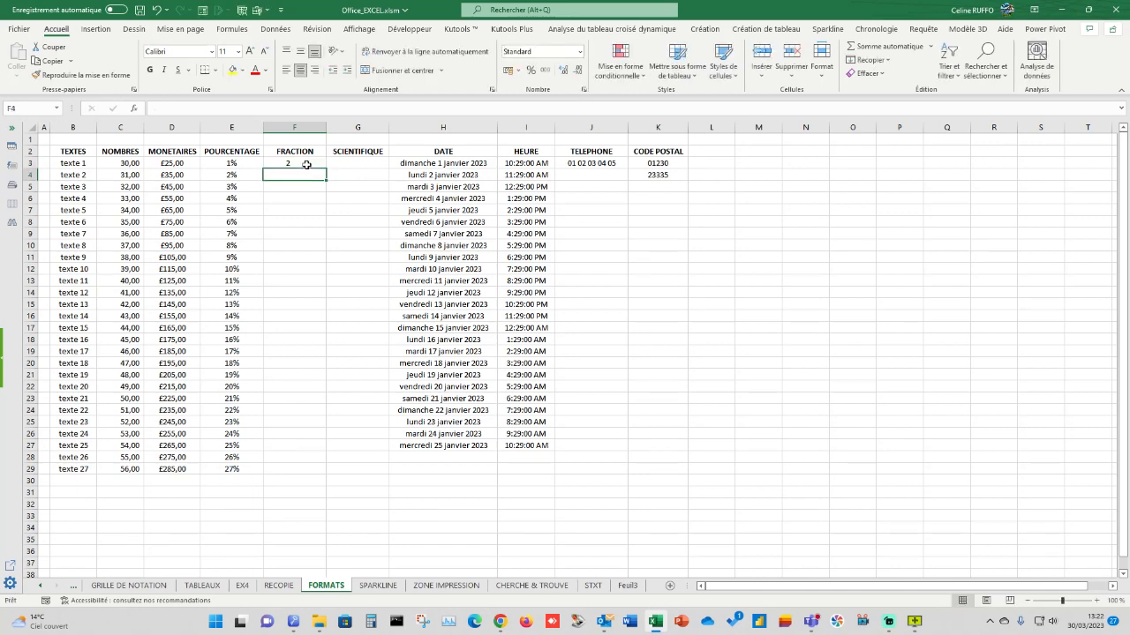
# Reset F3 to the Standard number format and apply the Fraction format again.
pyautogui.rightClick(308, 164)
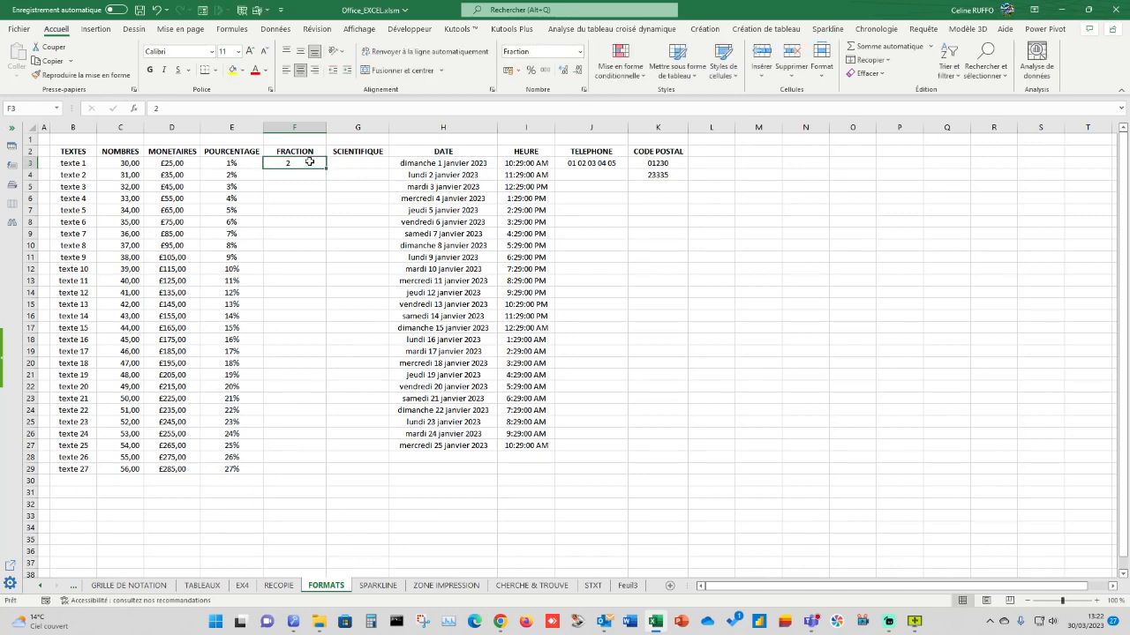
pyautogui.click(298, 163)
pyautogui.click(580, 52)
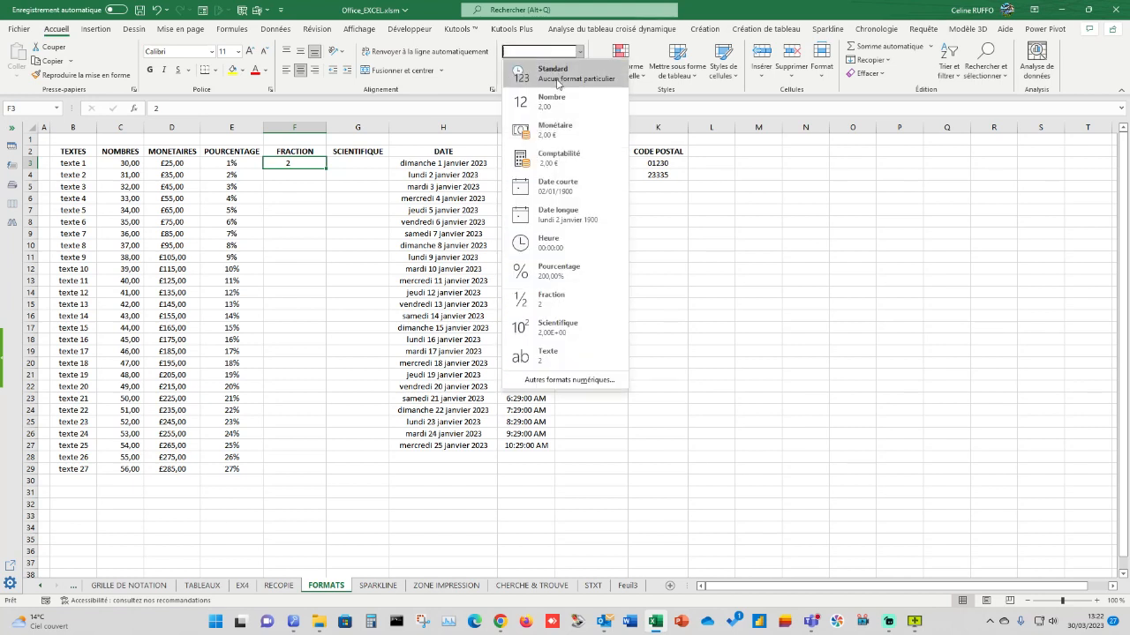
pyautogui.click(561, 76)
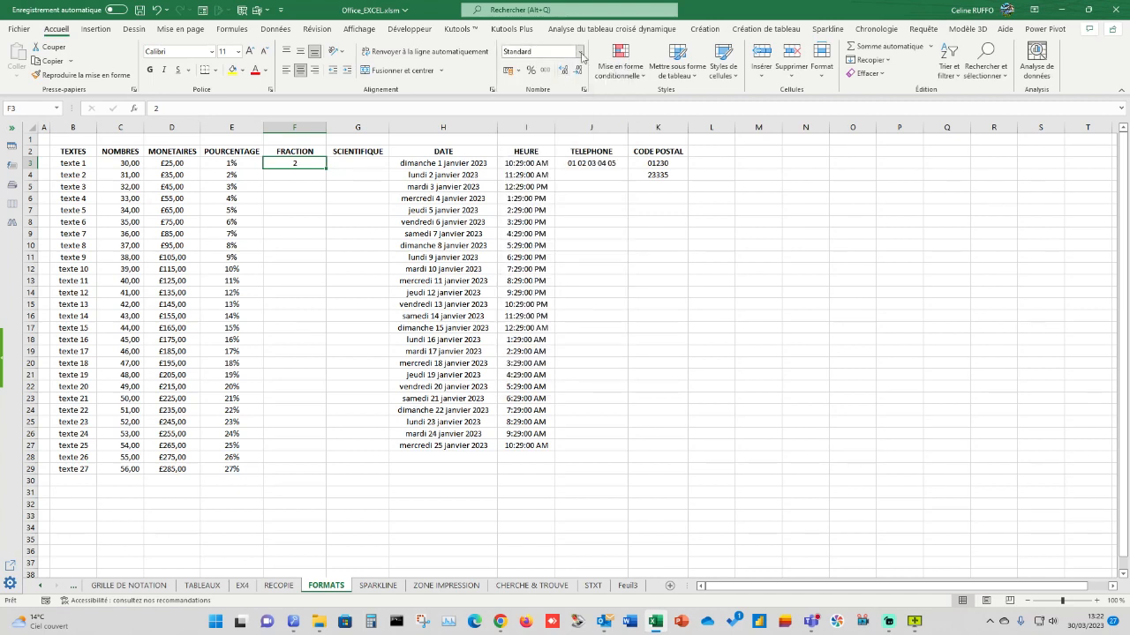
pyautogui.click(580, 52)
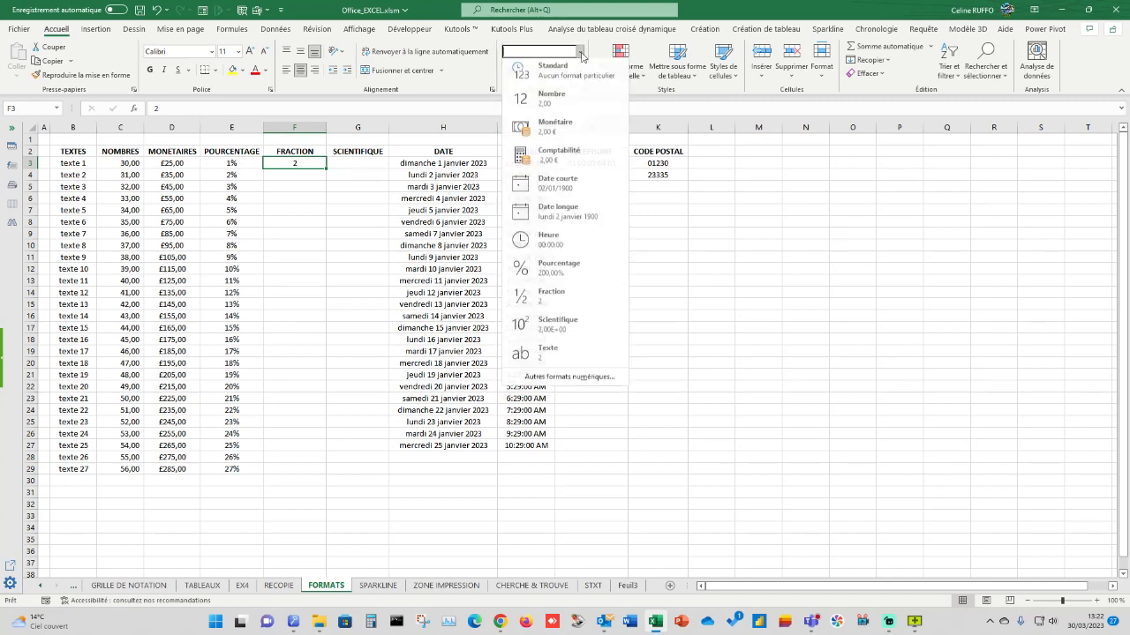
pyautogui.click(560, 303)
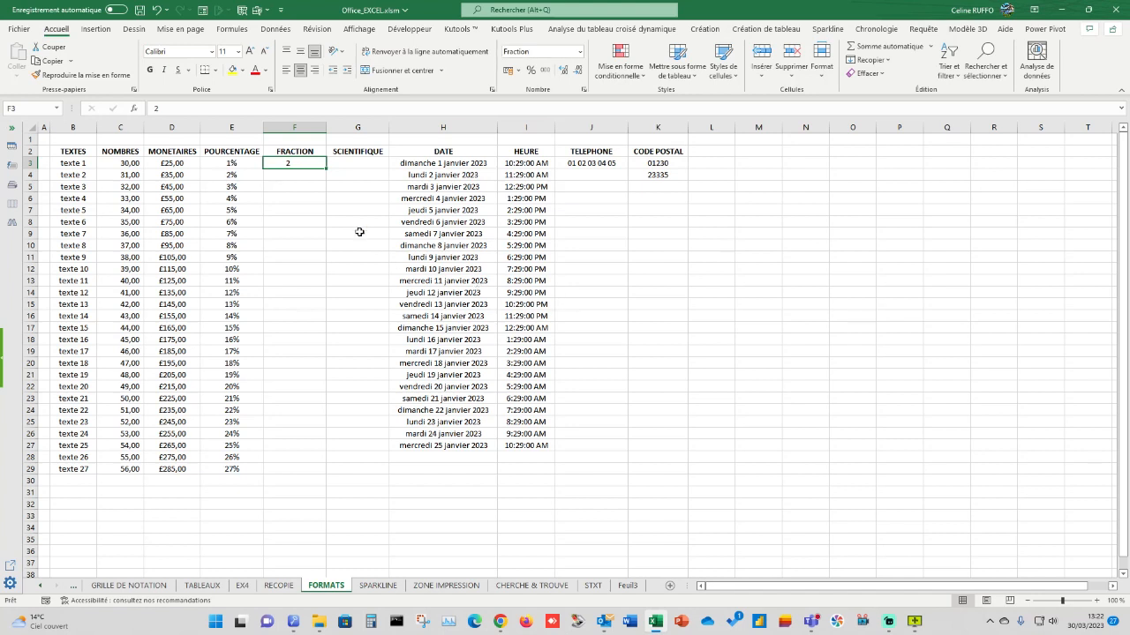
# Replace the content of F3 with the fraction 2/2.
pyautogui.doubleClick(309, 163)
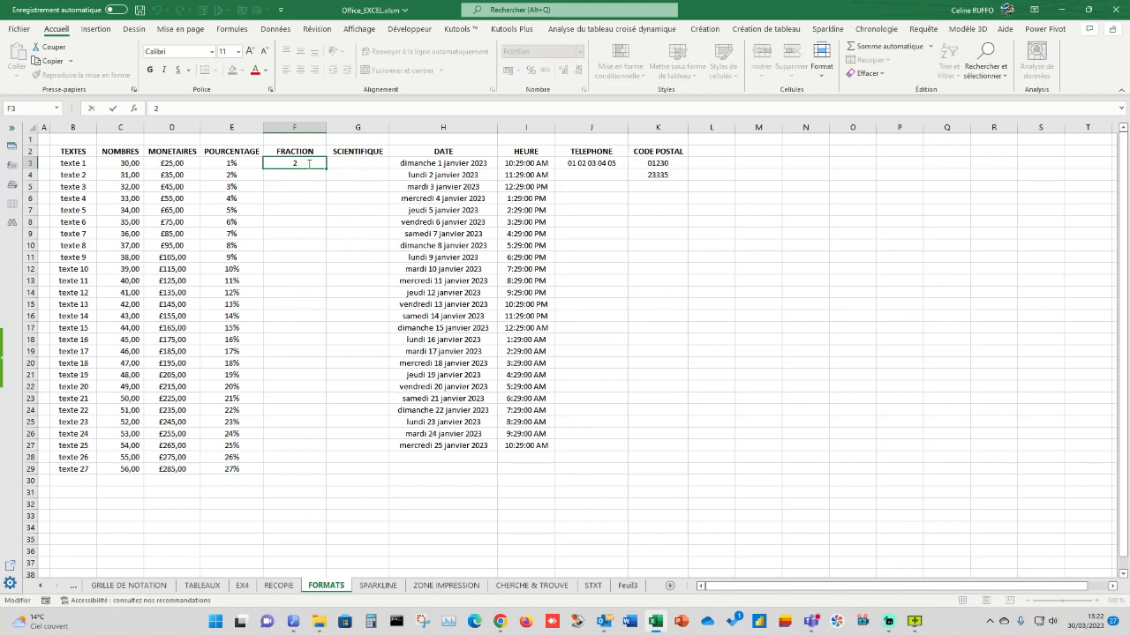
pyautogui.press('Return')
pyautogui.click(311, 163)
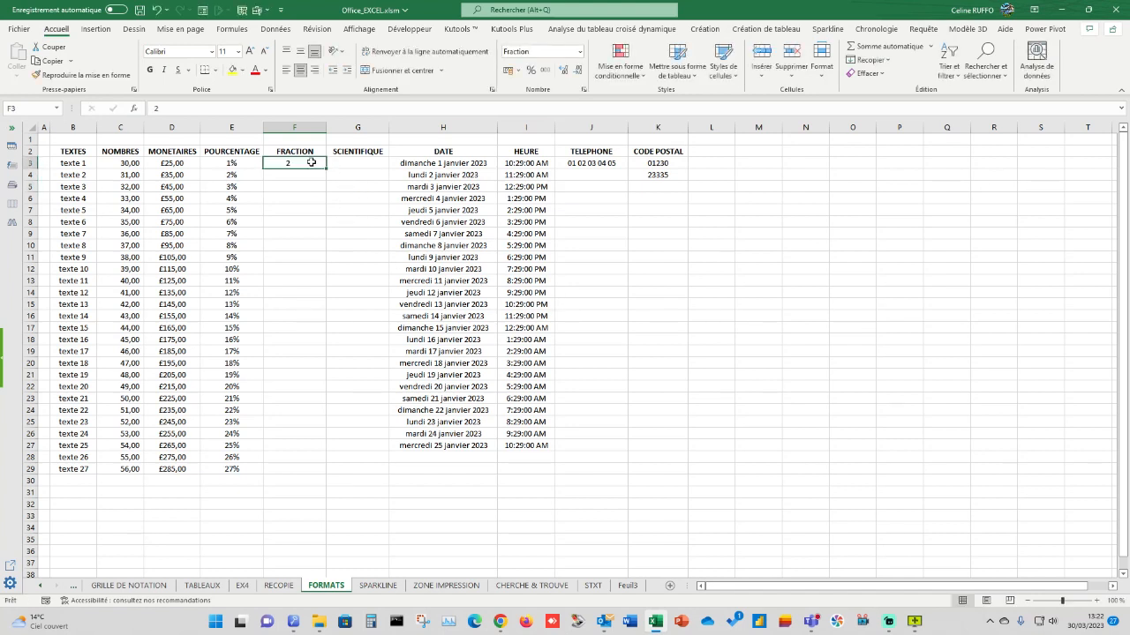
pyautogui.doubleClick(312, 162)
pyautogui.write('/2')
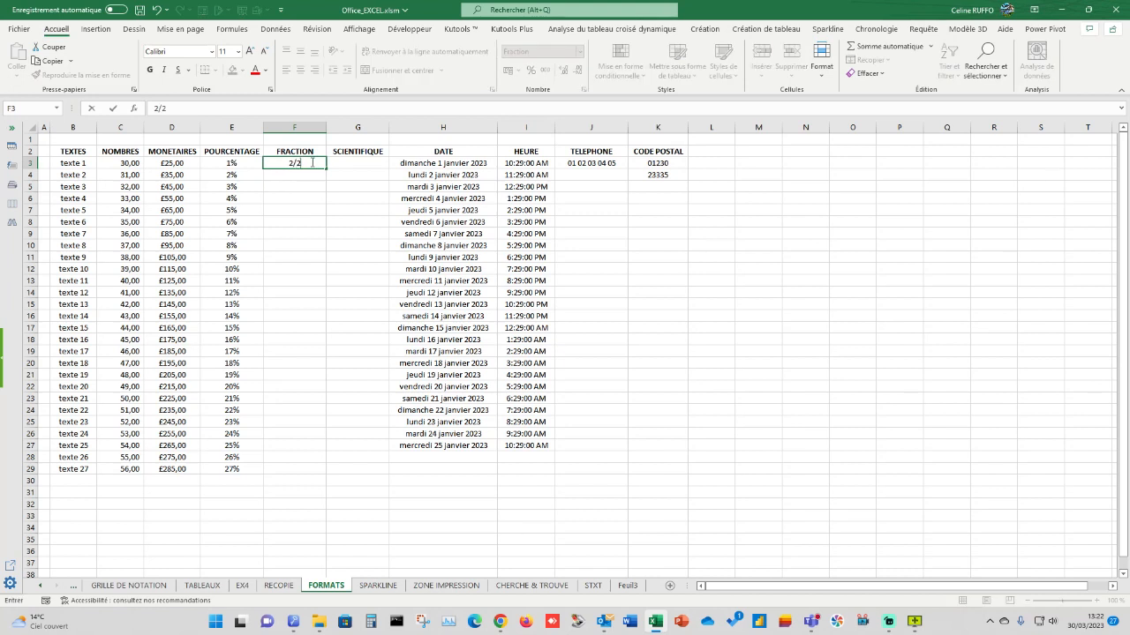
pyautogui.press('Return')
pyautogui.click(318, 162)
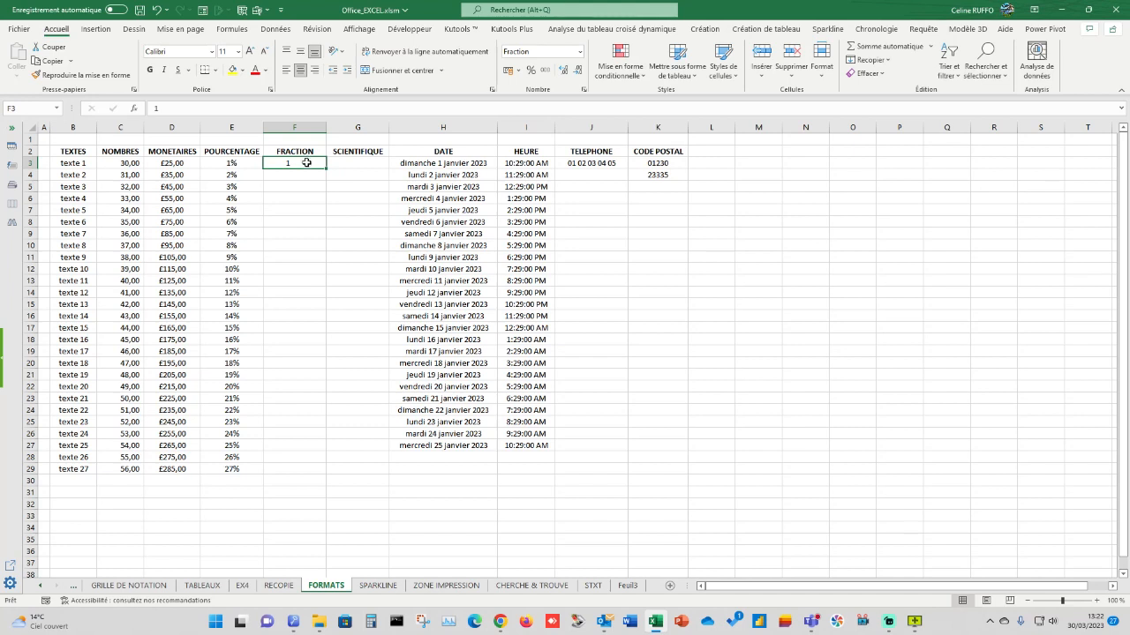
pyautogui.write('2/2')
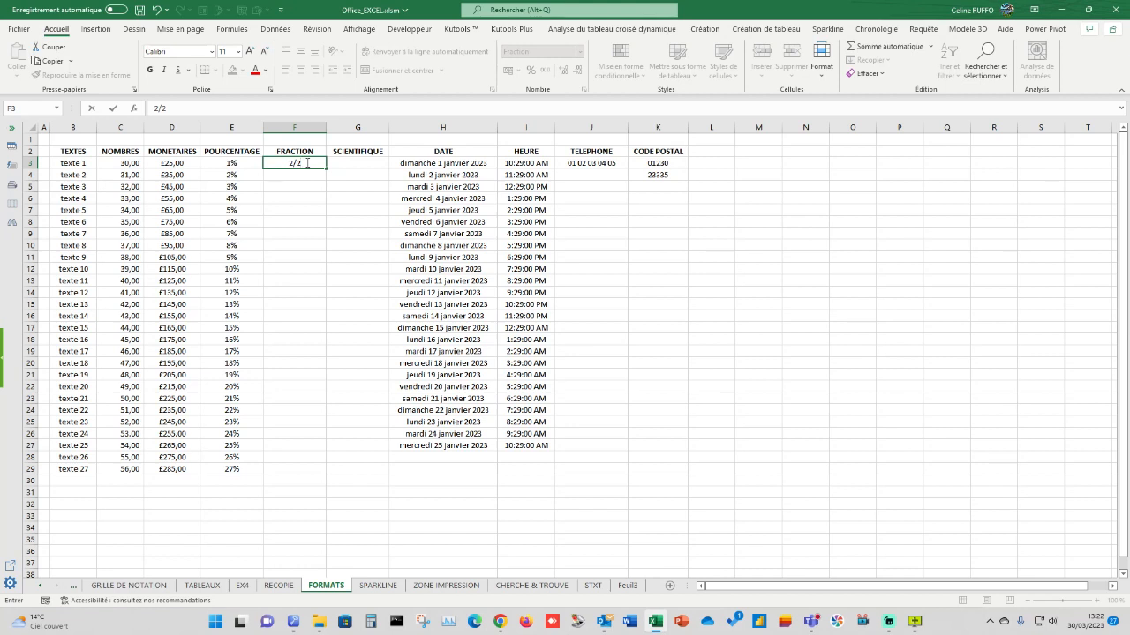
pyautogui.press('Return')
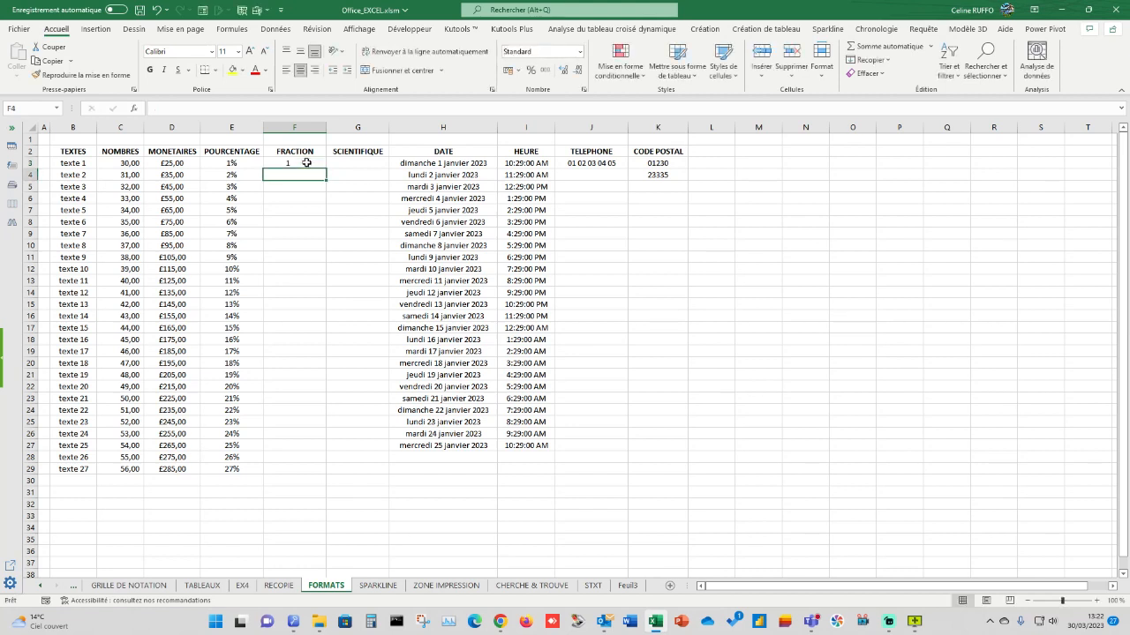
# Fill F3 down the FRACTION column to copy its format, and clear the contents of F4:F31.
pyautogui.click(306, 164)
pyautogui.moveTo(327, 168); pyautogui.dragTo(291, 491)
pyautogui.click(294, 174)
pyautogui.moveTo(293, 175); pyautogui.dragTo(295, 491)
pyautogui.press('Delete')
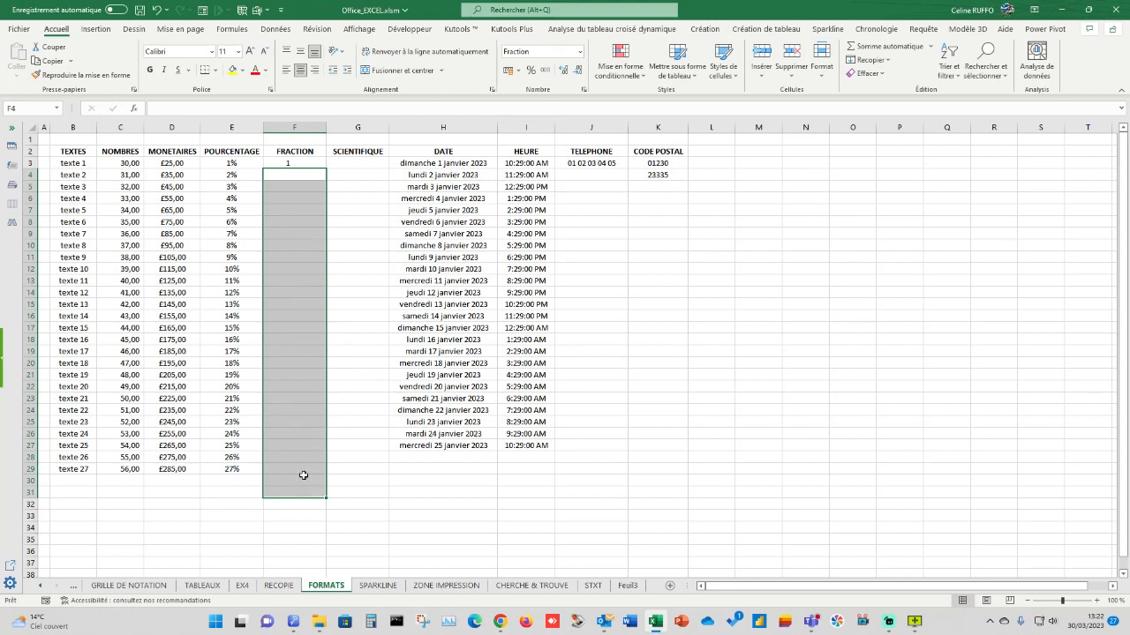
# Enter 6/2 in F4 and 16/16 in F5 of the FRACTION column.
pyautogui.click(296, 175)
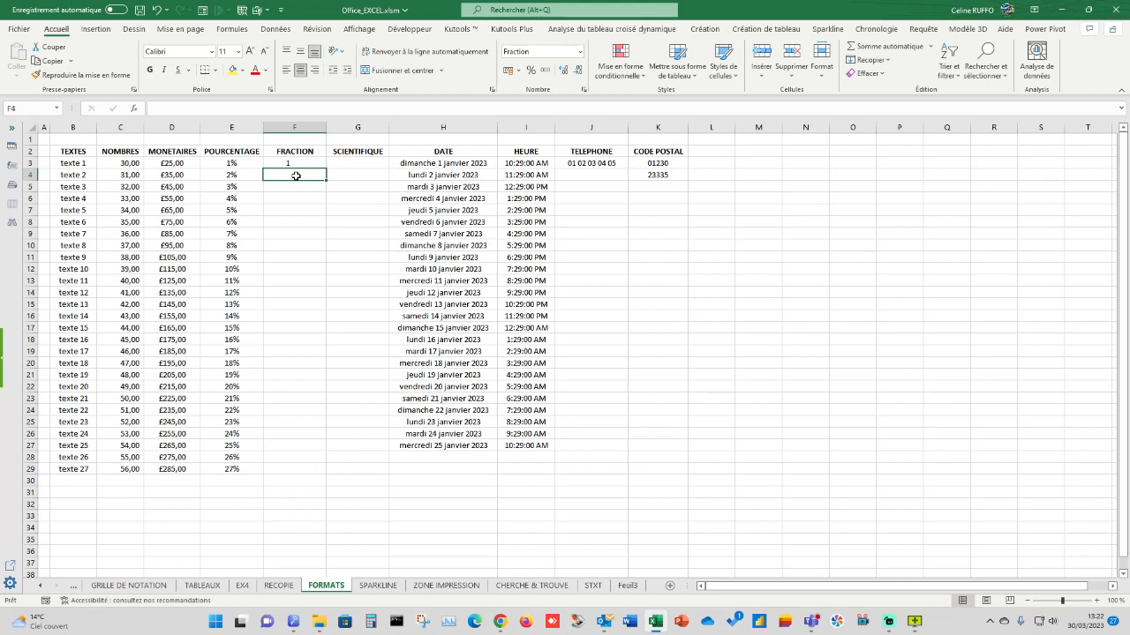
pyautogui.write('6')
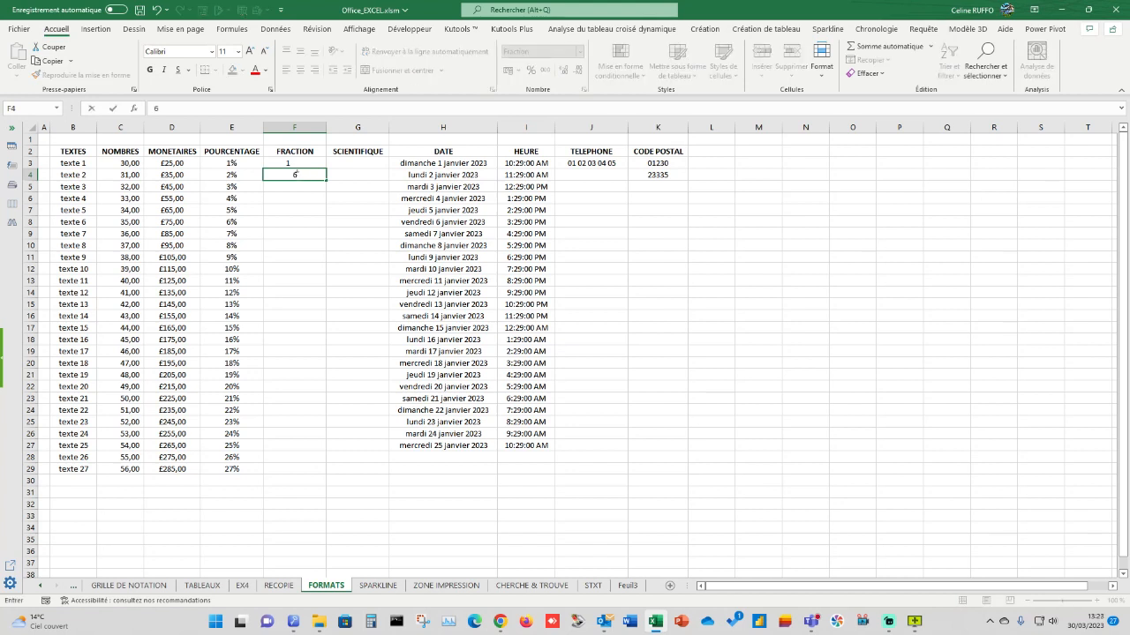
pyautogui.write('/2')
pyautogui.press('Return')
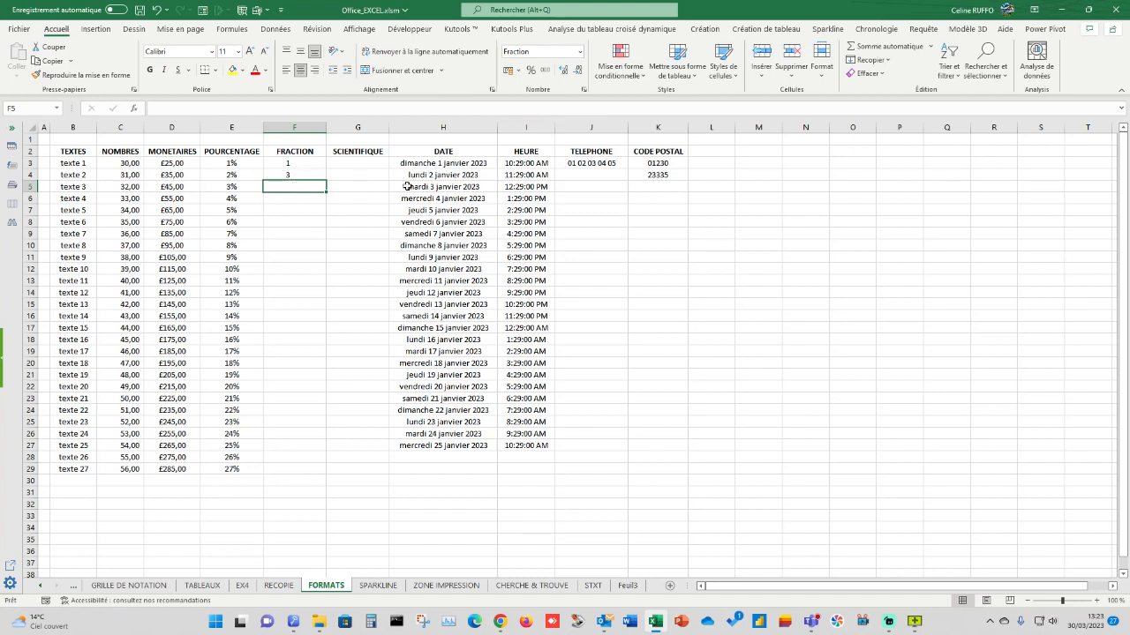
pyautogui.write('16/16')
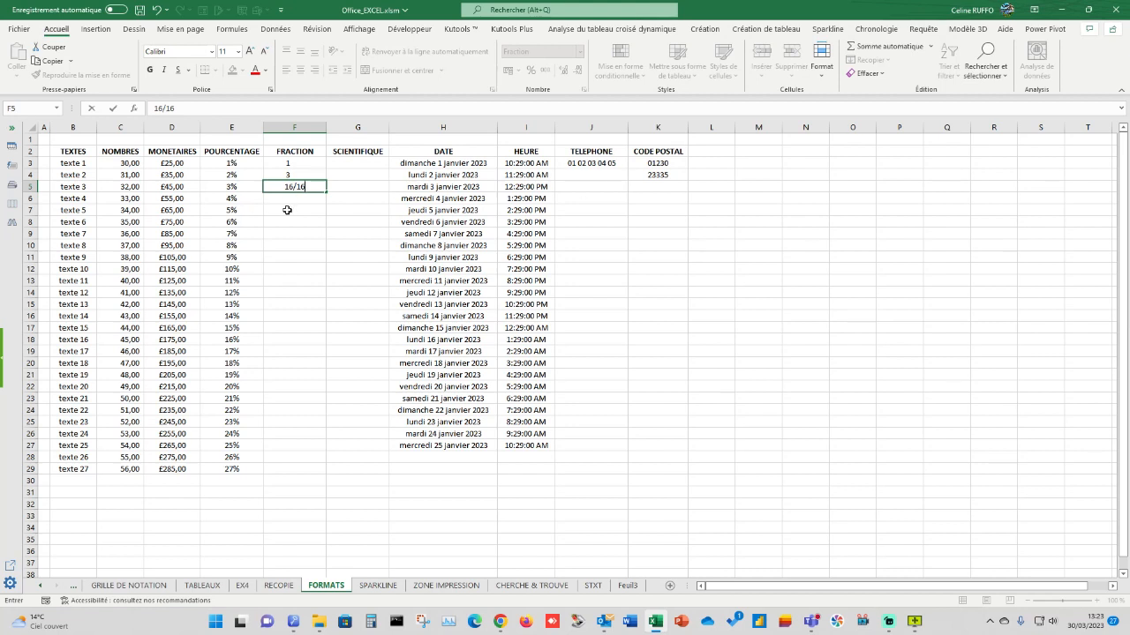
pyautogui.press('Return')
# Format F5 with the Fraction category's Seizièmes (8/16) type.
pyautogui.click(299, 187)
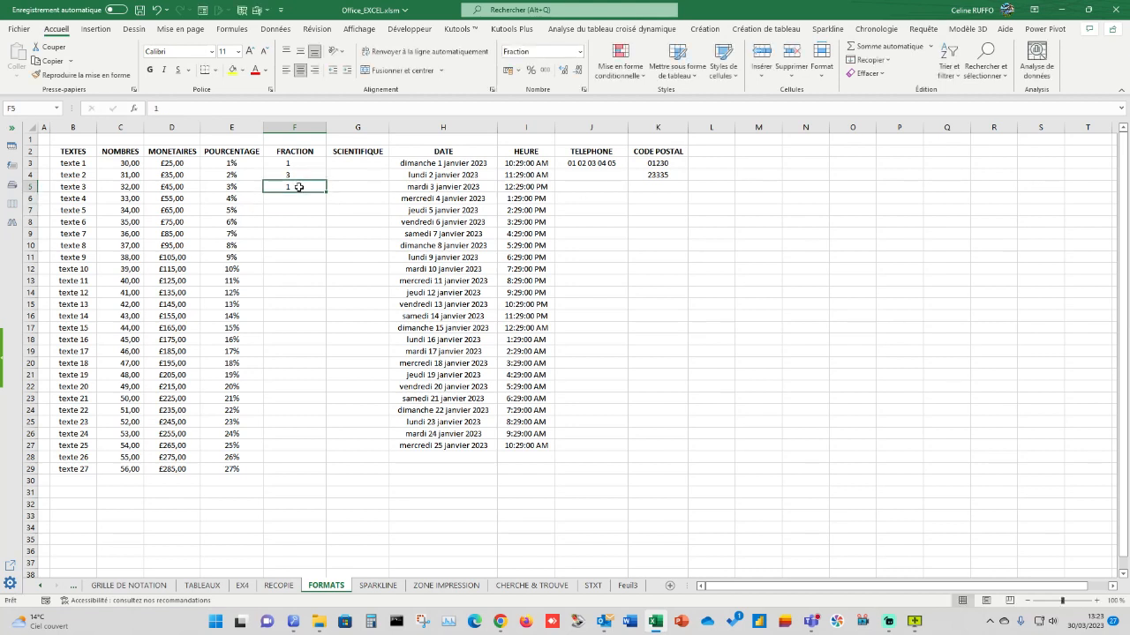
pyautogui.rightClick(299, 187)
pyautogui.click(279, 185)
pyautogui.rightClick(293, 186)
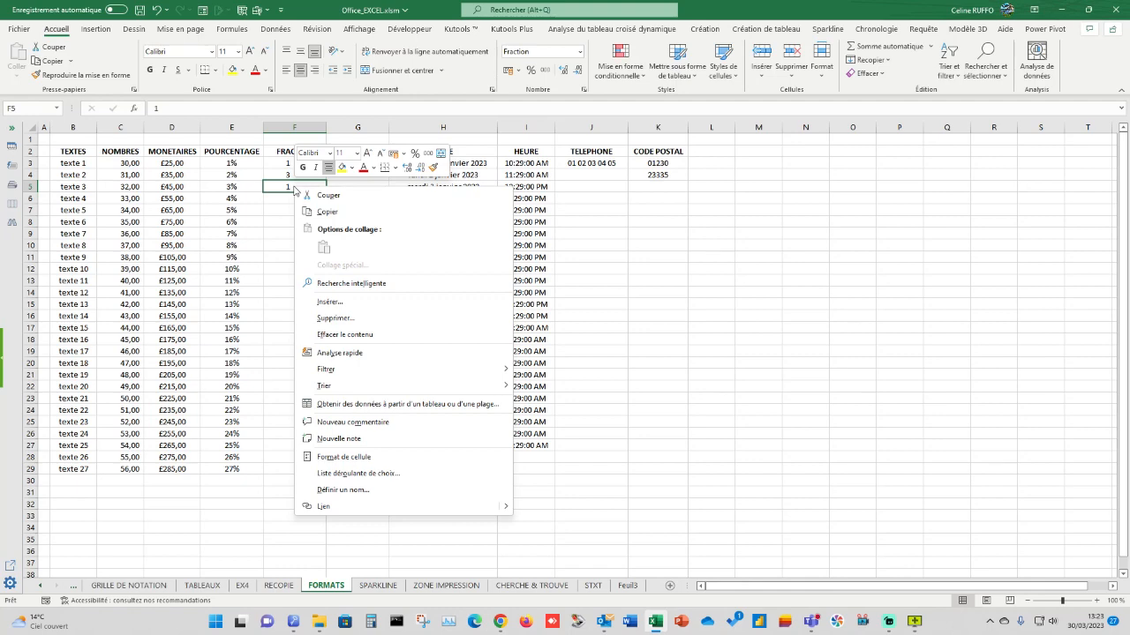
pyautogui.click(365, 457)
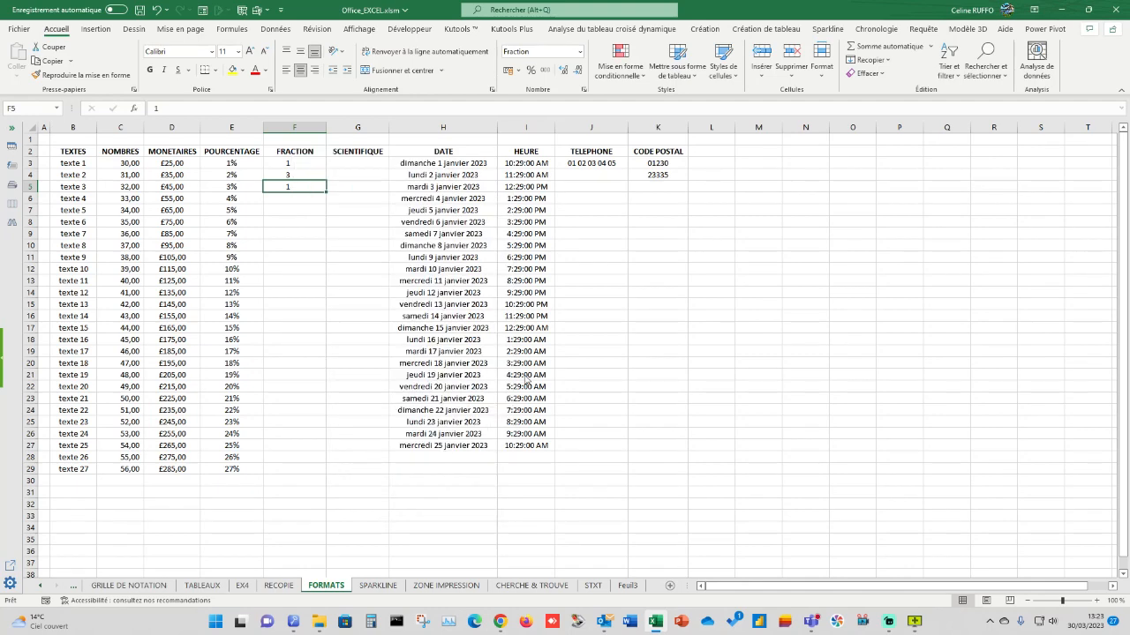
pyautogui.click(323, 439)
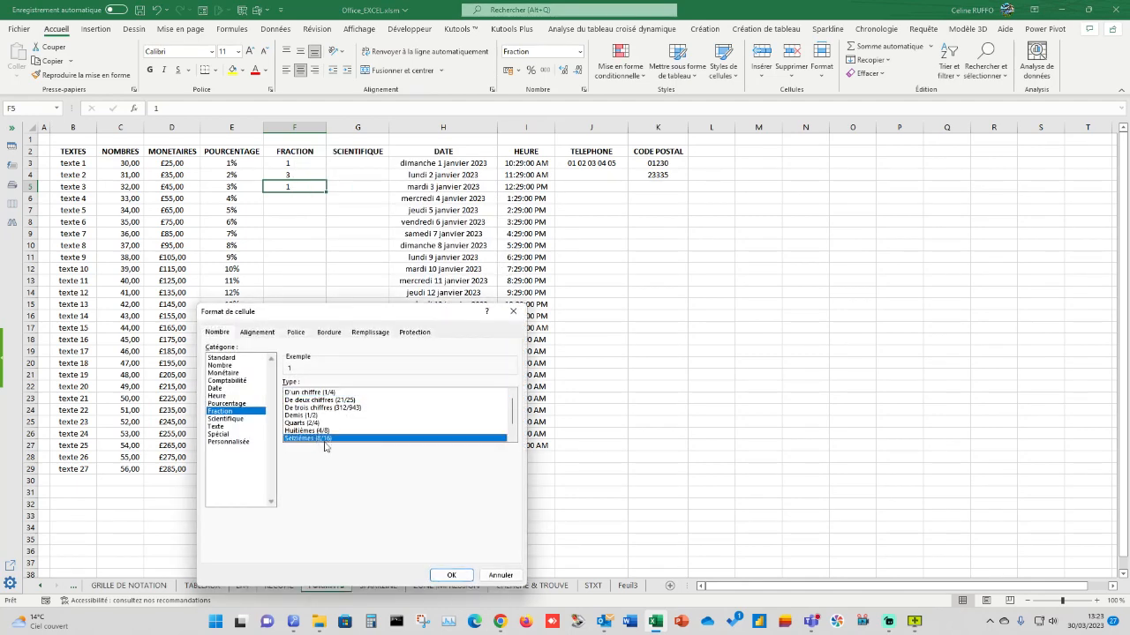
pyautogui.click(451, 574)
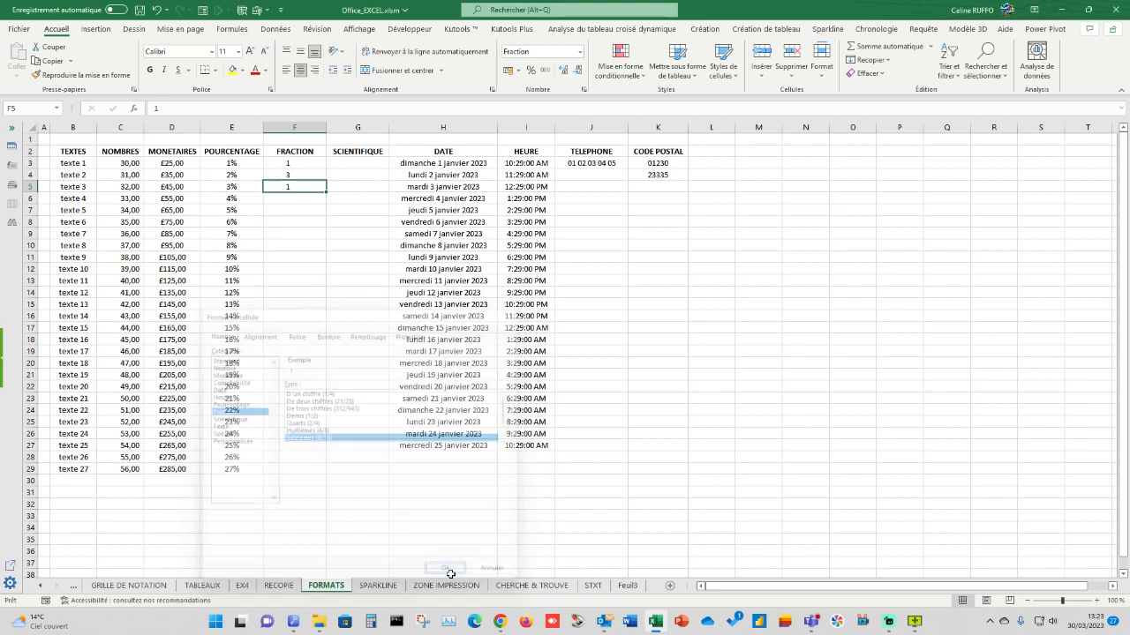
# Replace the value in F5 with 32/16.
pyautogui.doubleClick(301, 187)
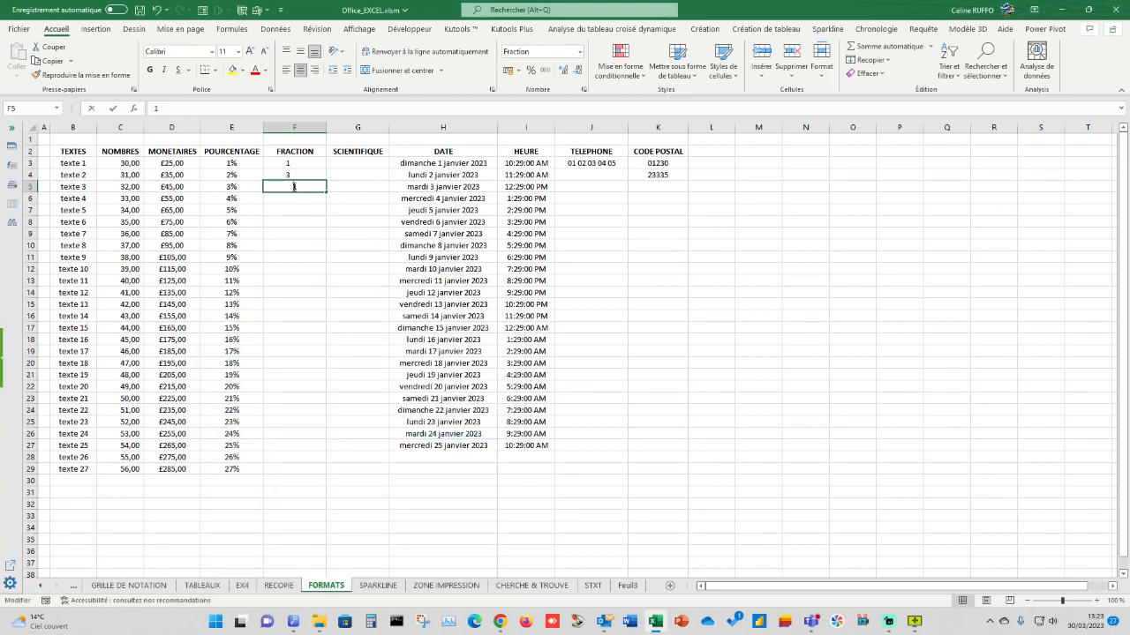
pyautogui.moveTo(283, 187); pyautogui.dragTo(285, 187)
pyautogui.write('32/16')
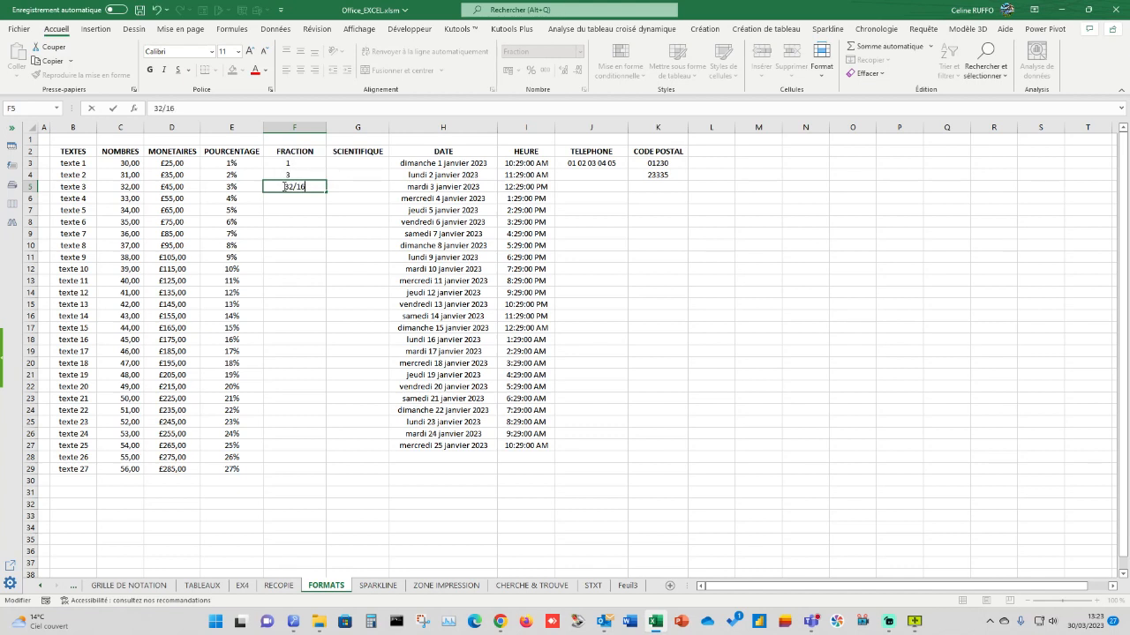
pyautogui.press('Return')
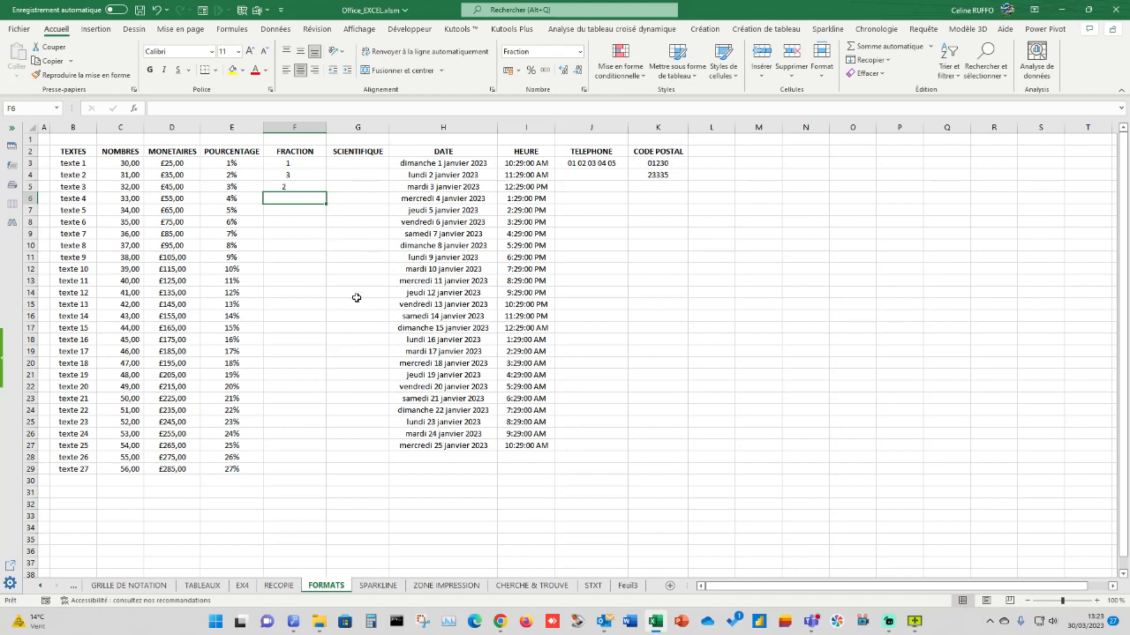
# Format G3 in the SCIENTIFIQUE column with the Scientifique category and 6 decimal places.
pyautogui.click(361, 164)
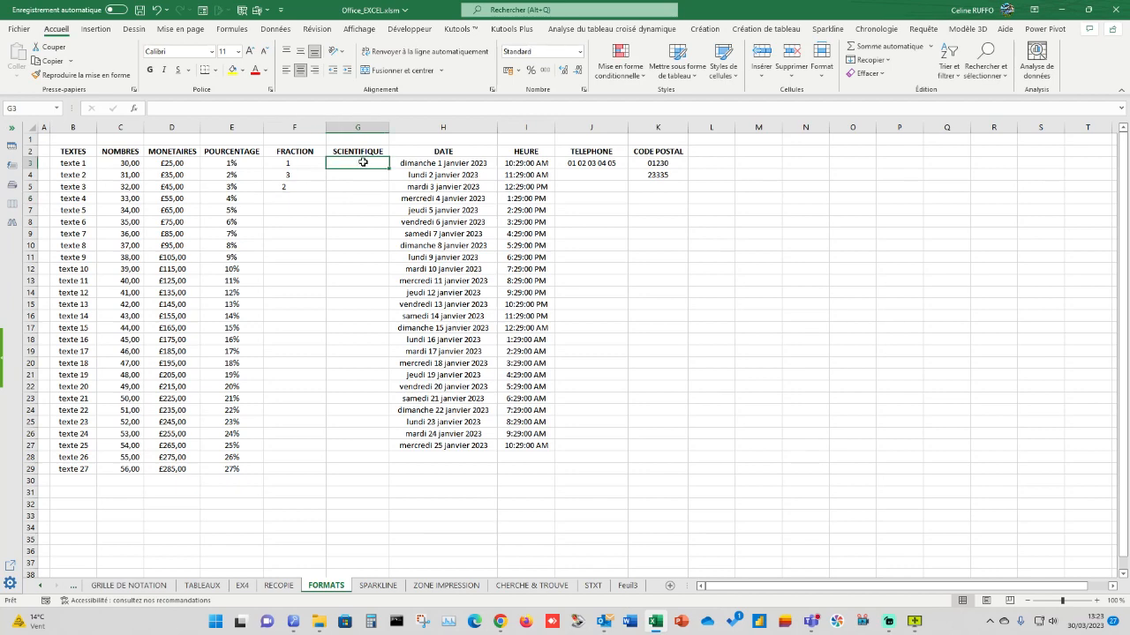
pyautogui.rightClick(362, 164)
pyautogui.click(441, 432)
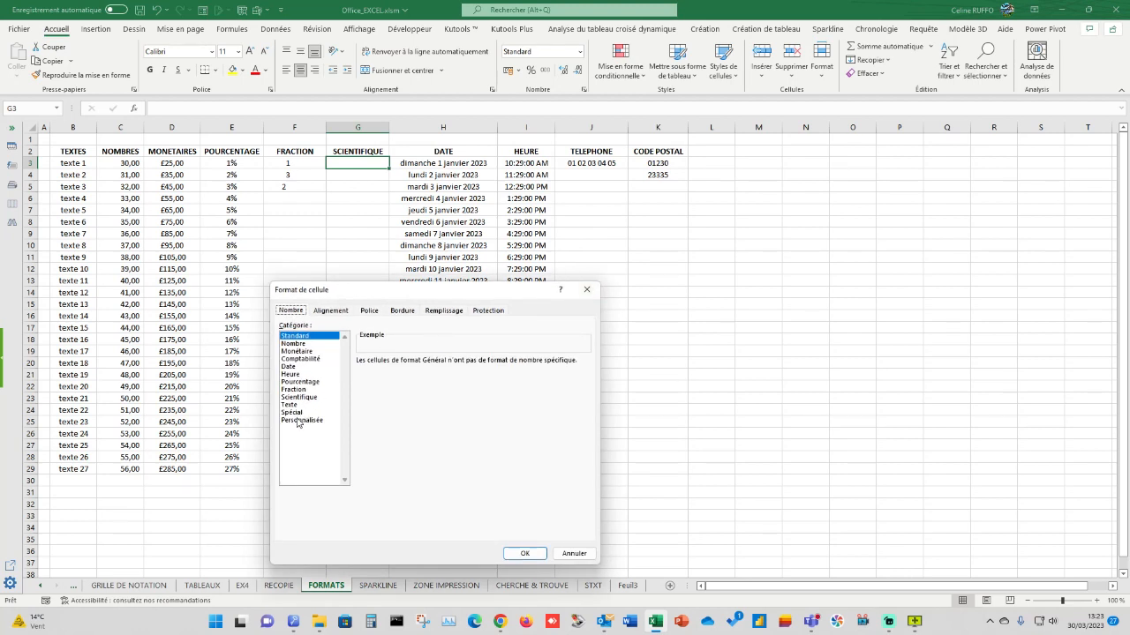
pyautogui.click(303, 397)
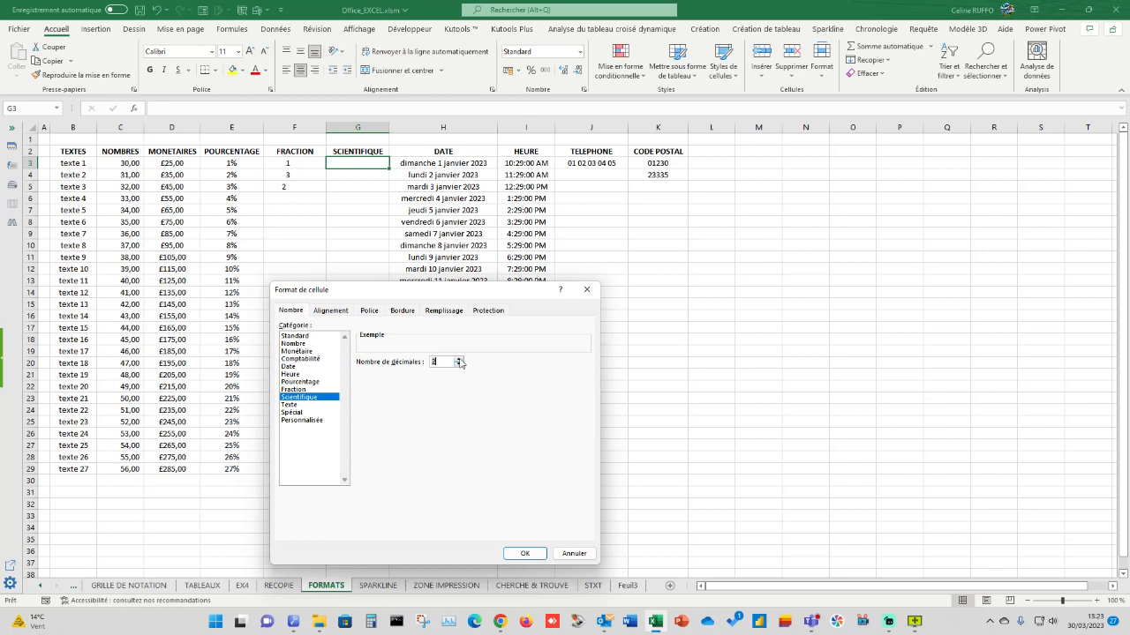
pyautogui.click(522, 554)
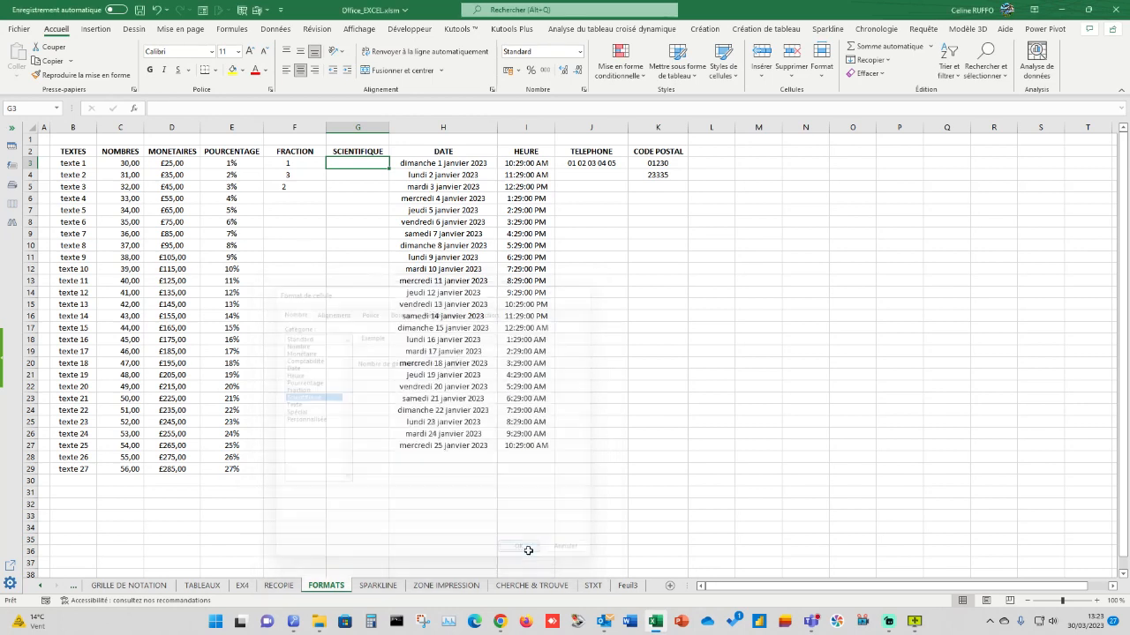
# Enter 12 in G3 of the SCIENTIFIQUE column, and replace it with 1.
pyautogui.click(362, 297)
pyautogui.click(351, 162)
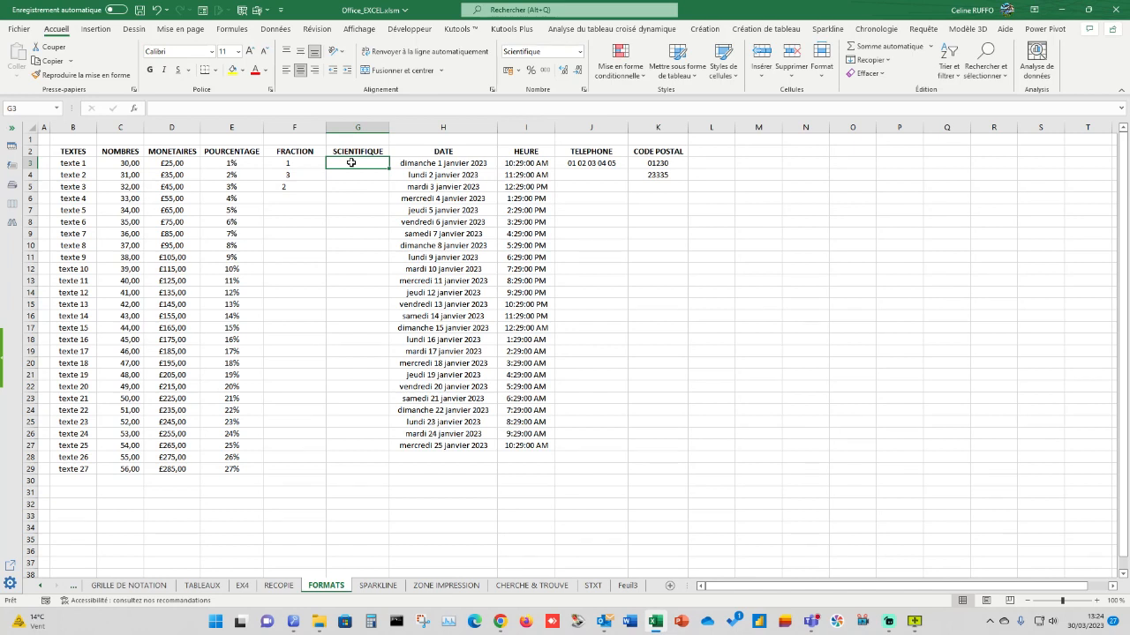
pyautogui.write('1,')
pyautogui.write('2')
pyautogui.press('Return')
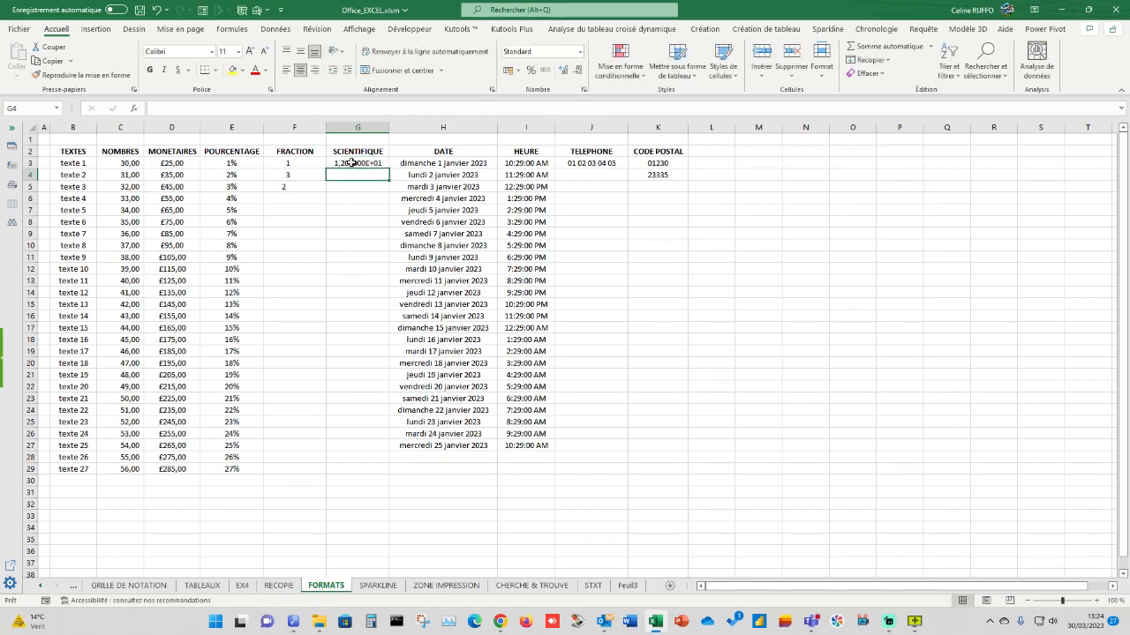
pyautogui.click(352, 163)
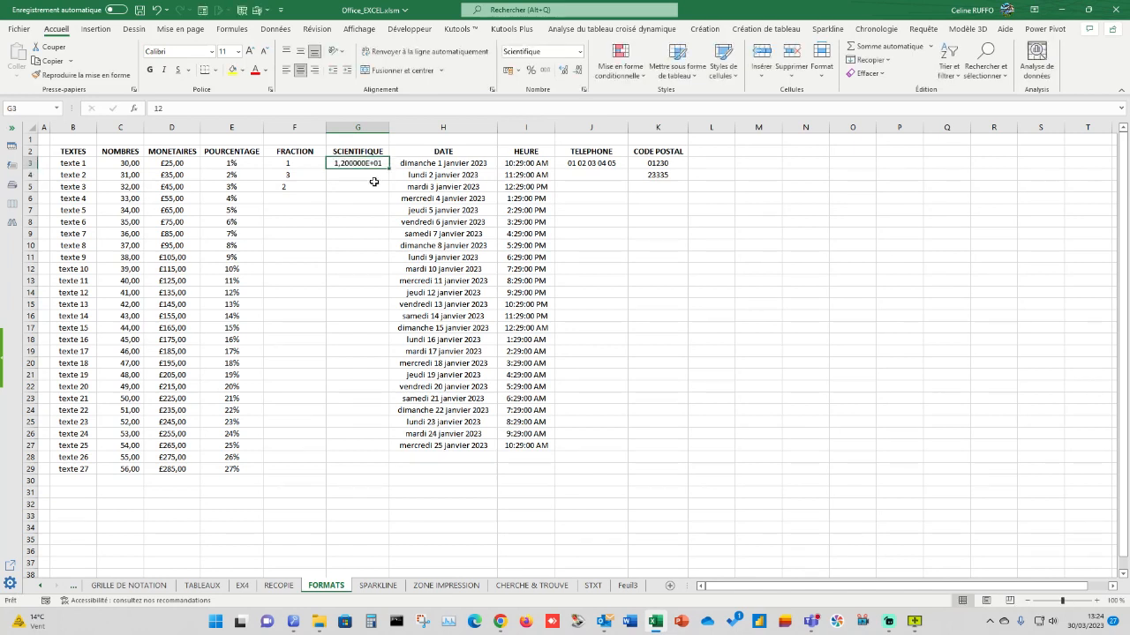
pyautogui.write('1')
pyautogui.press('Return')
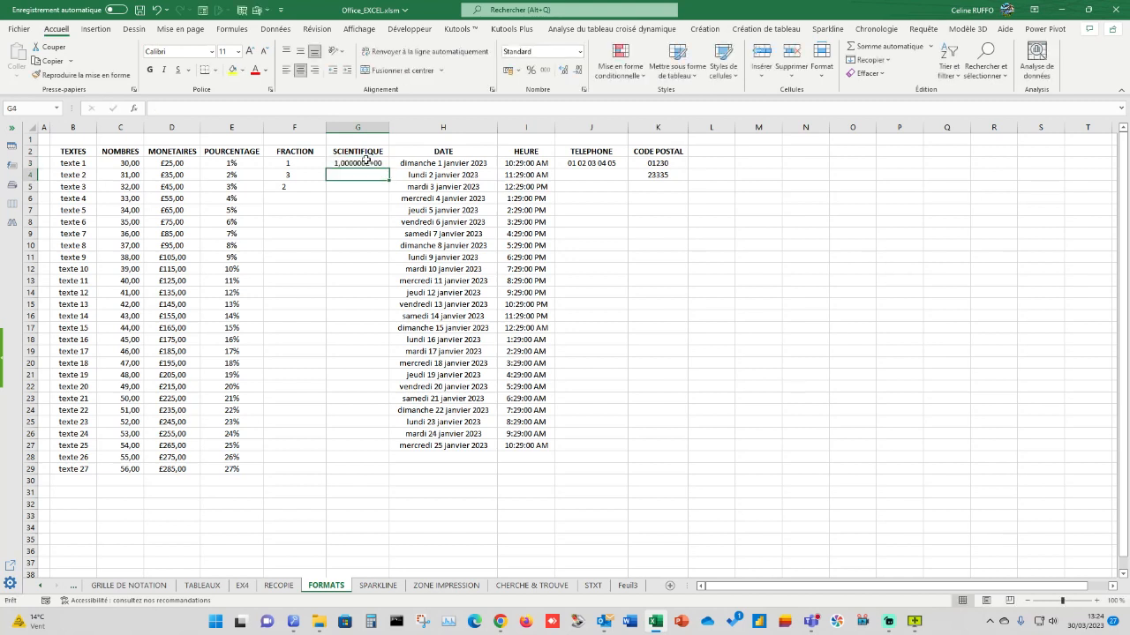
# Widen column G and replace the value in G3 with 0,0002.
pyautogui.moveTo(386, 133); pyautogui.dragTo(423, 132)
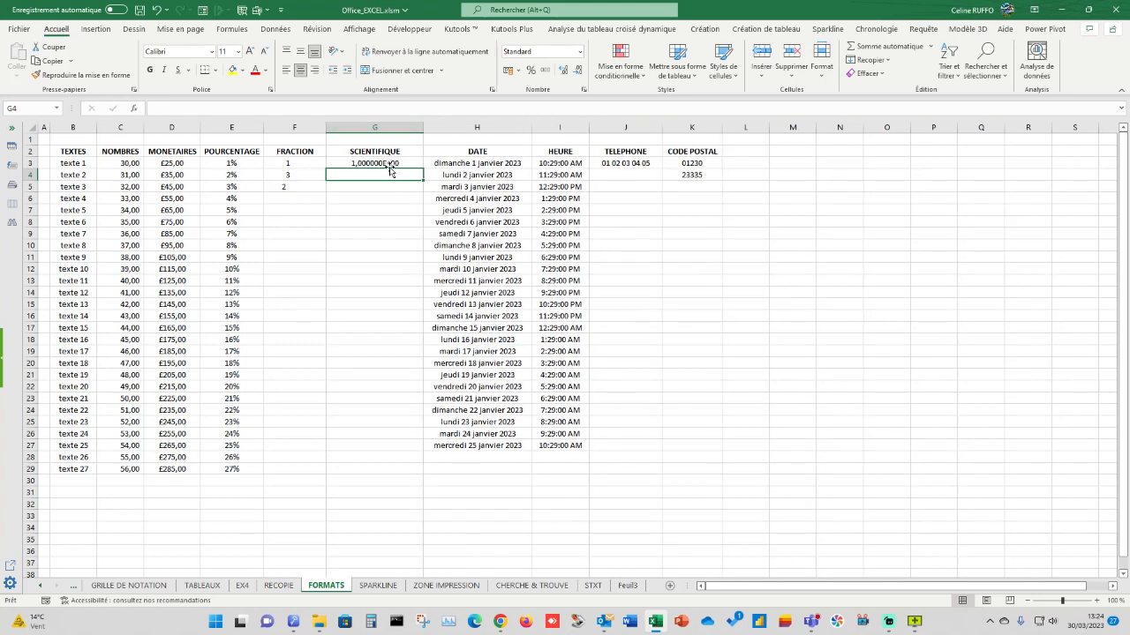
pyautogui.click(406, 166)
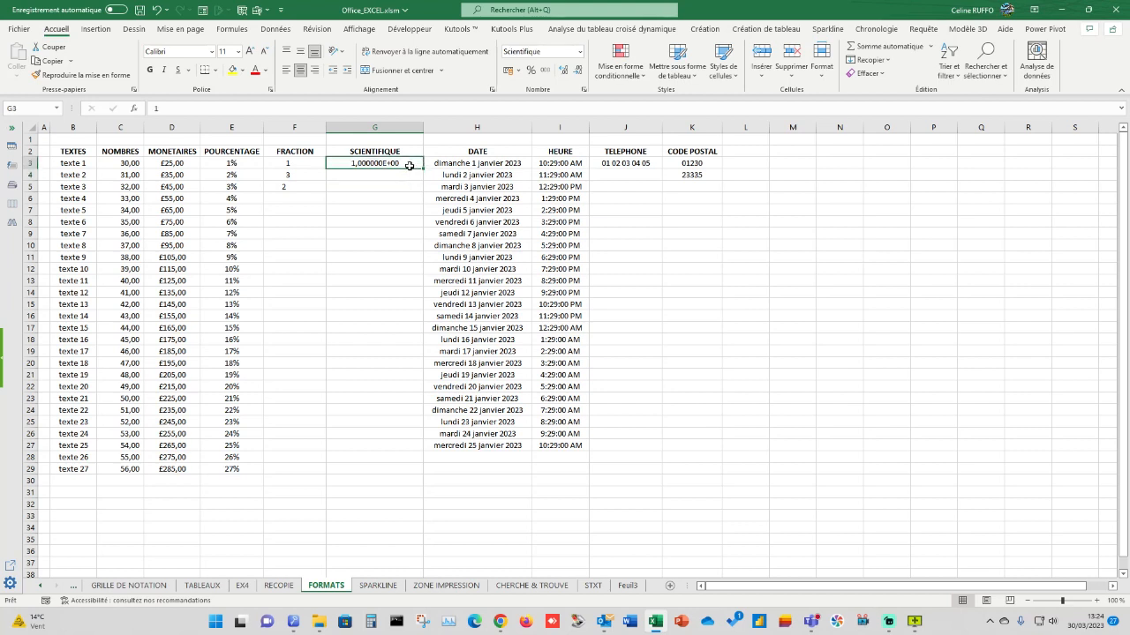
pyautogui.write('0,0002')
pyautogui.press('Return')
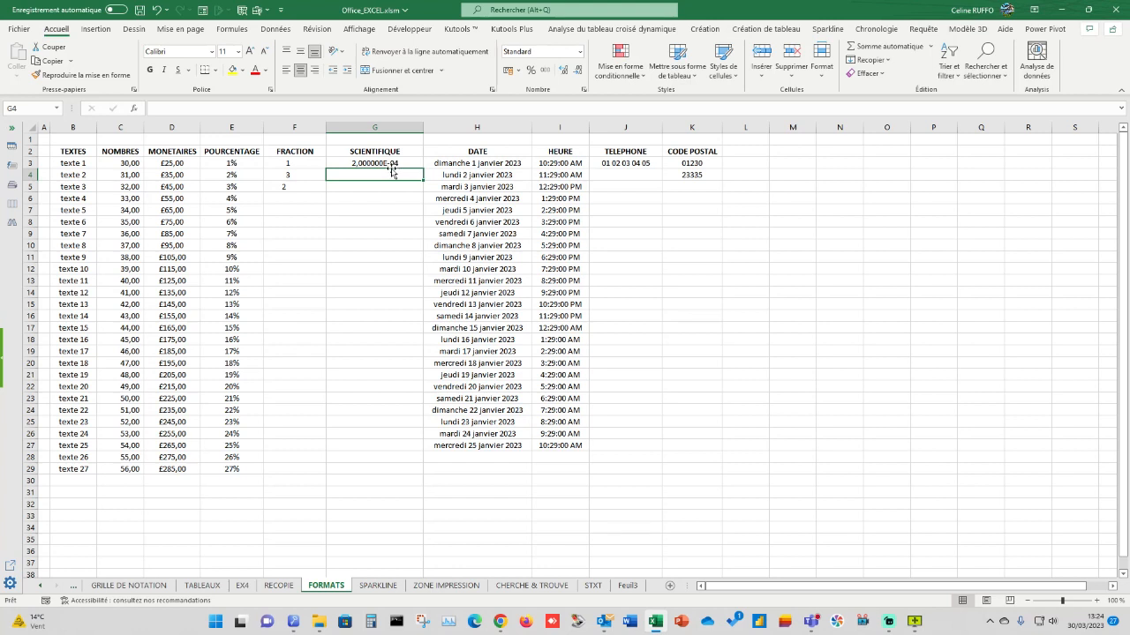
pyautogui.click(381, 210)
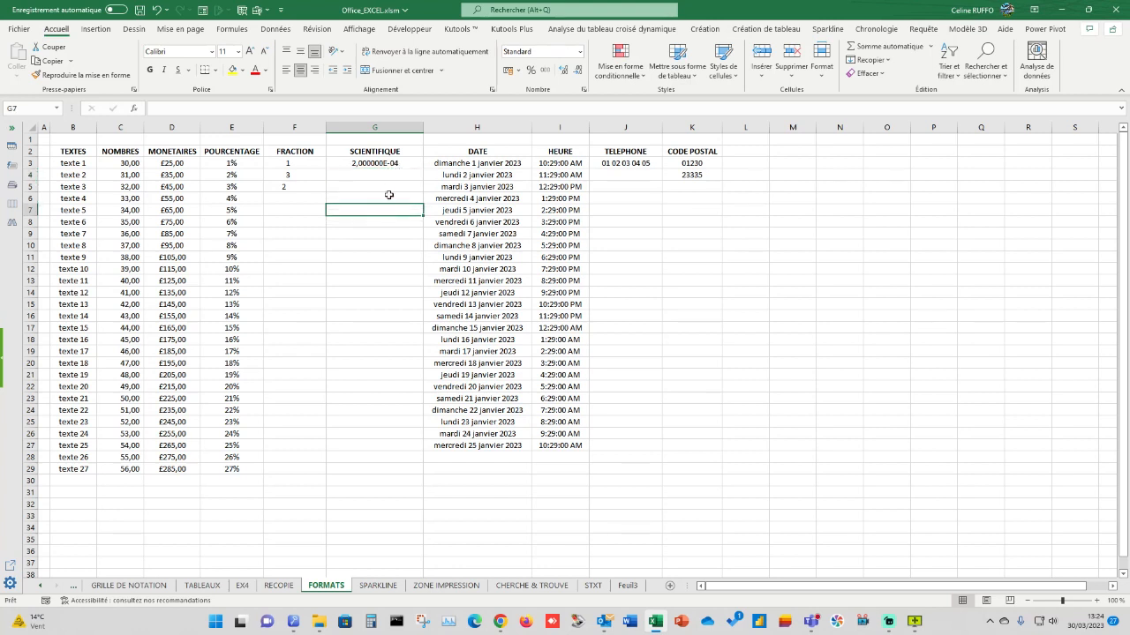
pyautogui.click(391, 163)
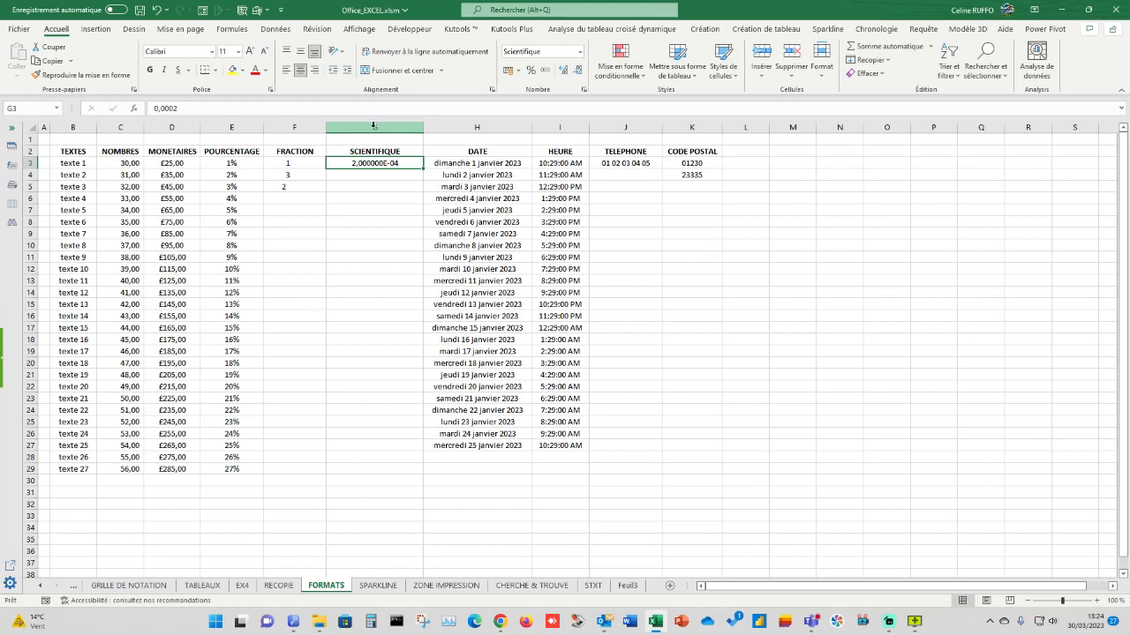
# Select the entire FRACTION and SCIENTIFIQUE columns, F and G.
pyautogui.click(373, 127)
pyautogui.moveTo(372, 127); pyautogui.dragTo(297, 121)
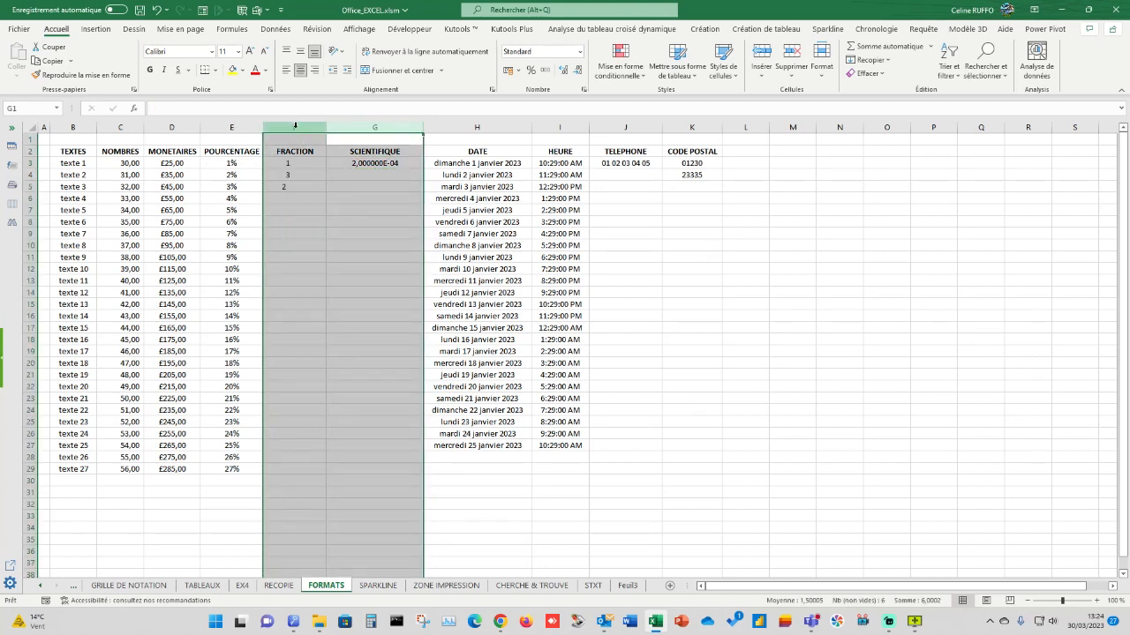